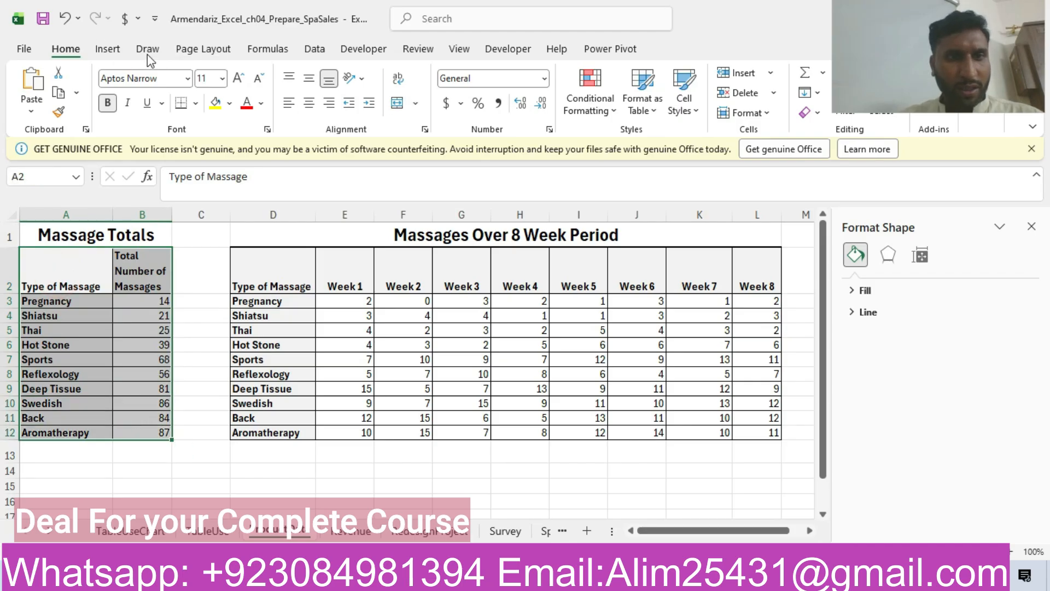
# Insert a Clustered Column chart of the massage totals in A2:B12, checking the chart sheet name in the Word instructions.
pyautogui.click(110, 55)
pyautogui.click(435, 109)
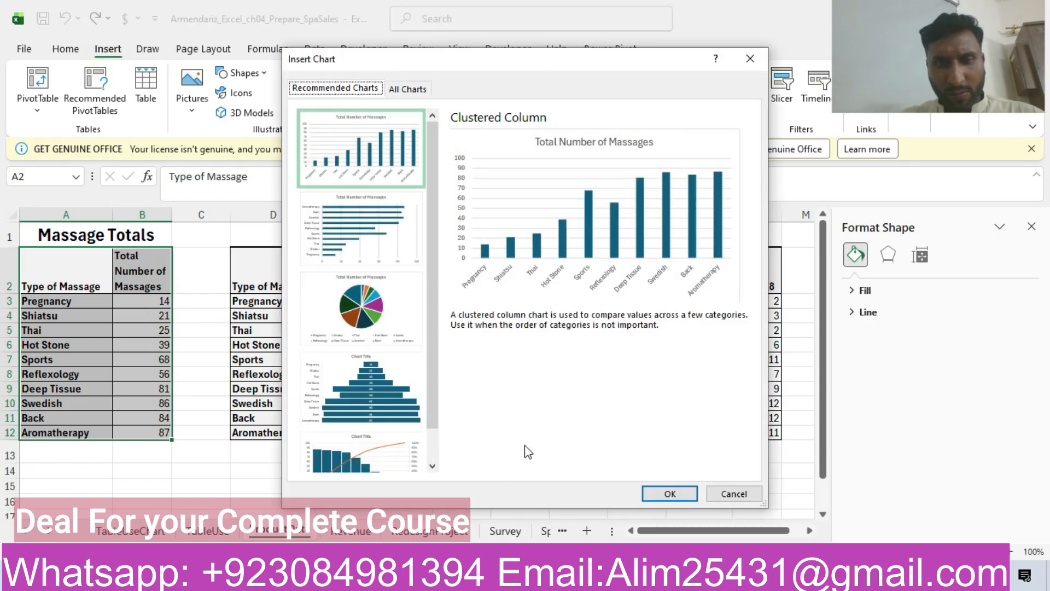
pyautogui.hotkey('alt', 'Tab')
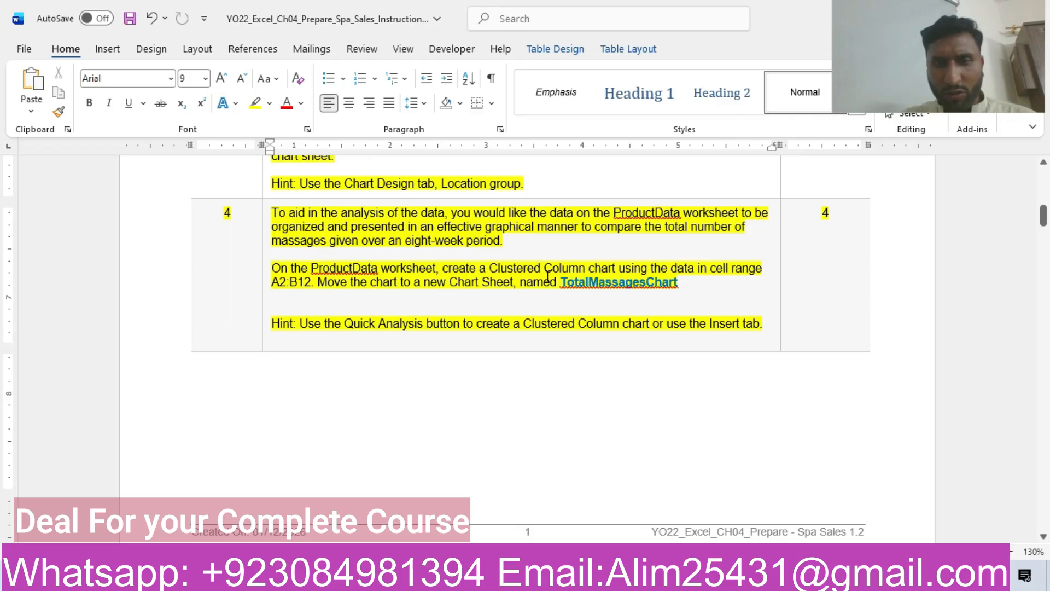
pyautogui.moveTo(564, 282); pyautogui.dragTo(672, 296)
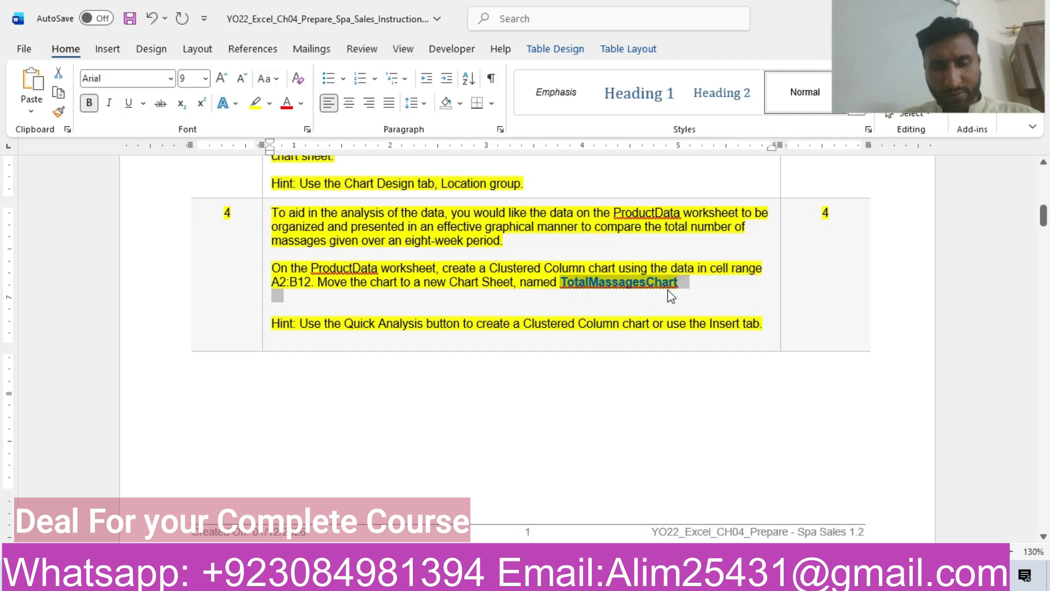
pyautogui.hotkey('alt', 'Tab')
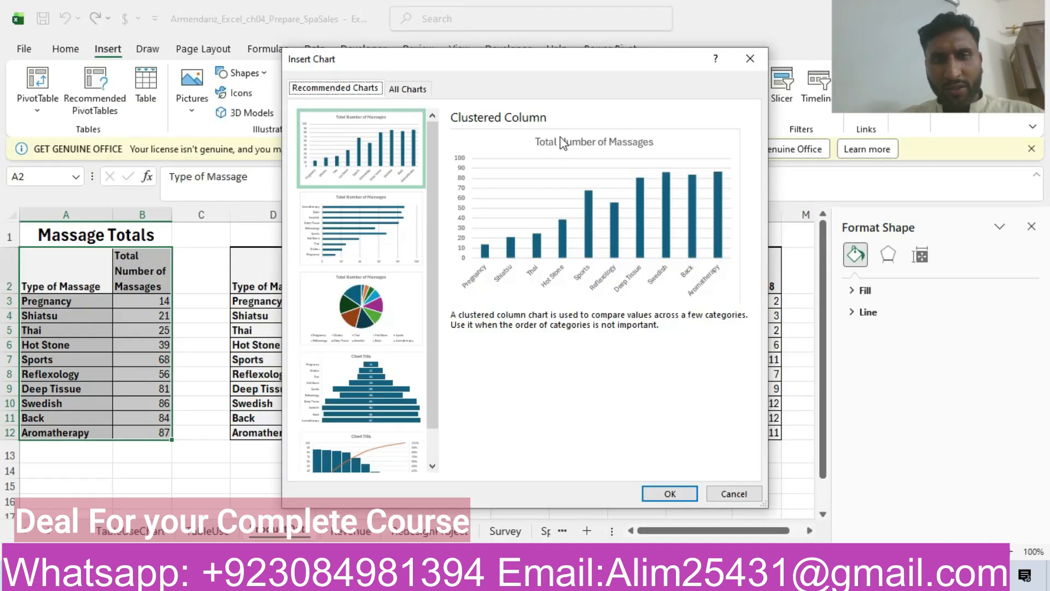
pyautogui.click(670, 494)
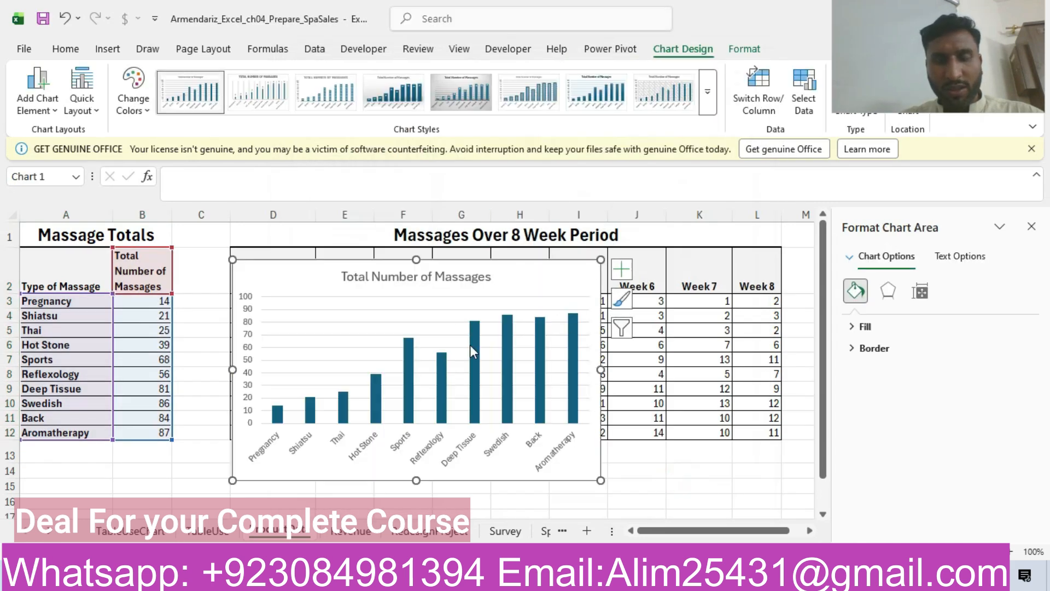
# Move the Total Number of Massages chart to a new chart sheet named TotalMassagesChart.
pyautogui.moveTo(878, 72); pyautogui.dragTo(900, 314)
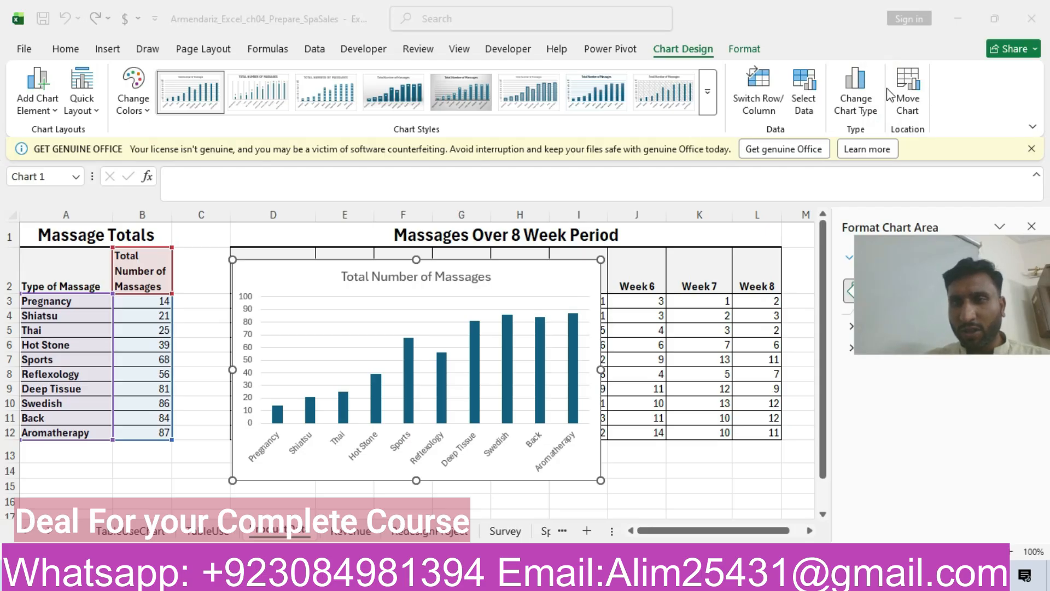
pyautogui.click(907, 93)
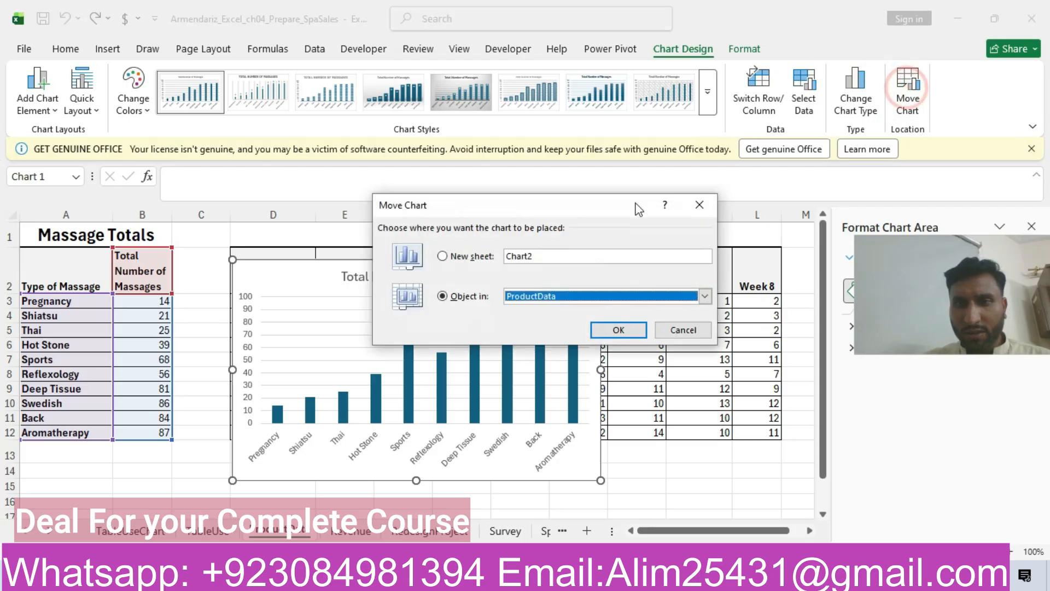
pyautogui.click(443, 258)
pyautogui.click(539, 256)
pyautogui.press('BackSpace')
pyautogui.press('BackSpace')
pyautogui.press('BackSpace')
pyautogui.press('BackSpace')
pyautogui.press('BackSpace')
pyautogui.press('BackSpace')
pyautogui.write('TotalMassagesChart')
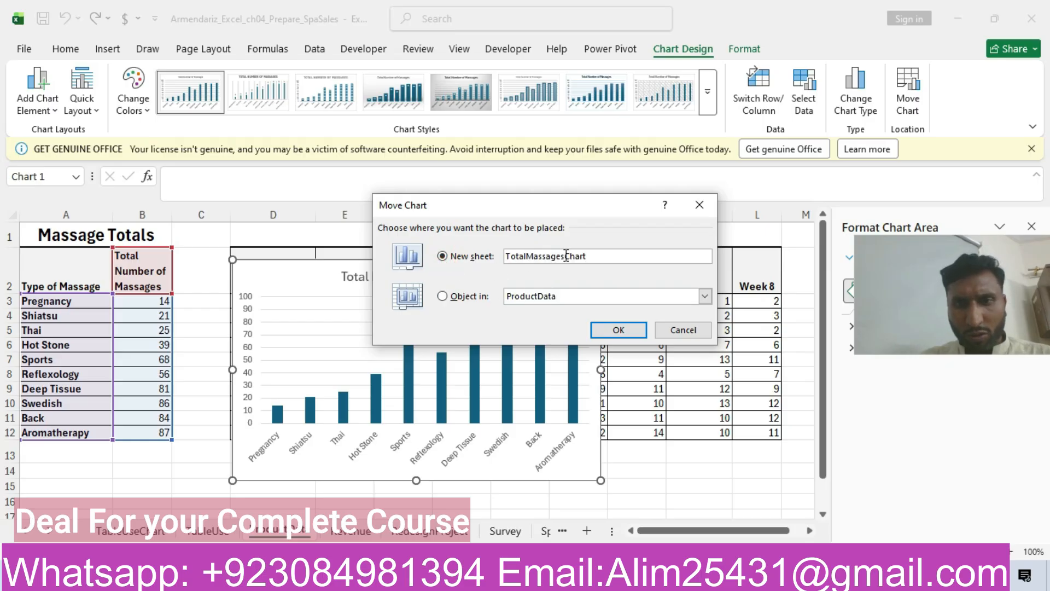
pyautogui.click(617, 329)
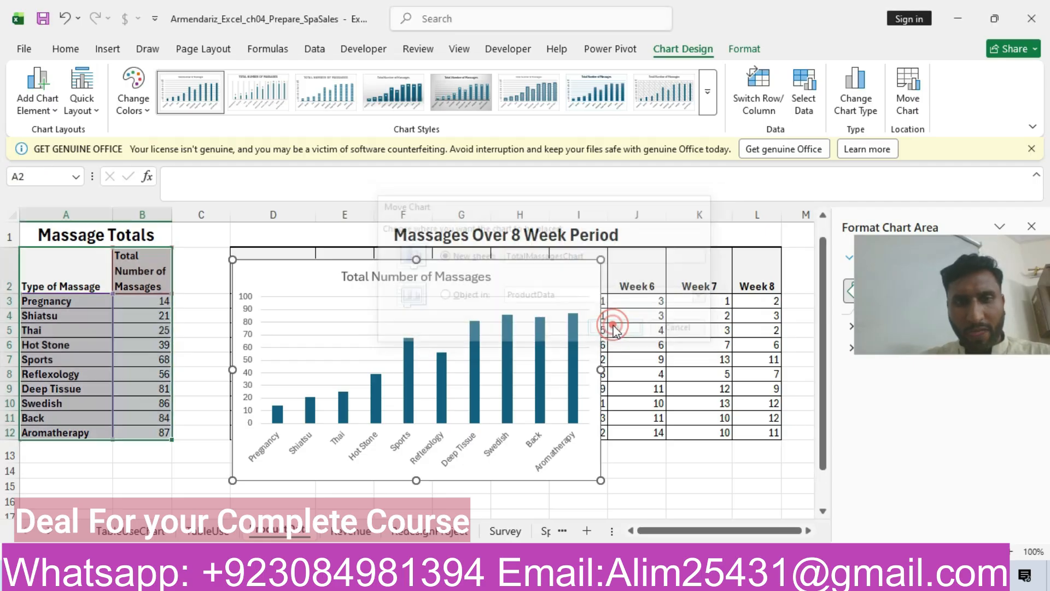
pyautogui.moveTo(993, 267); pyautogui.dragTo(984, 36)
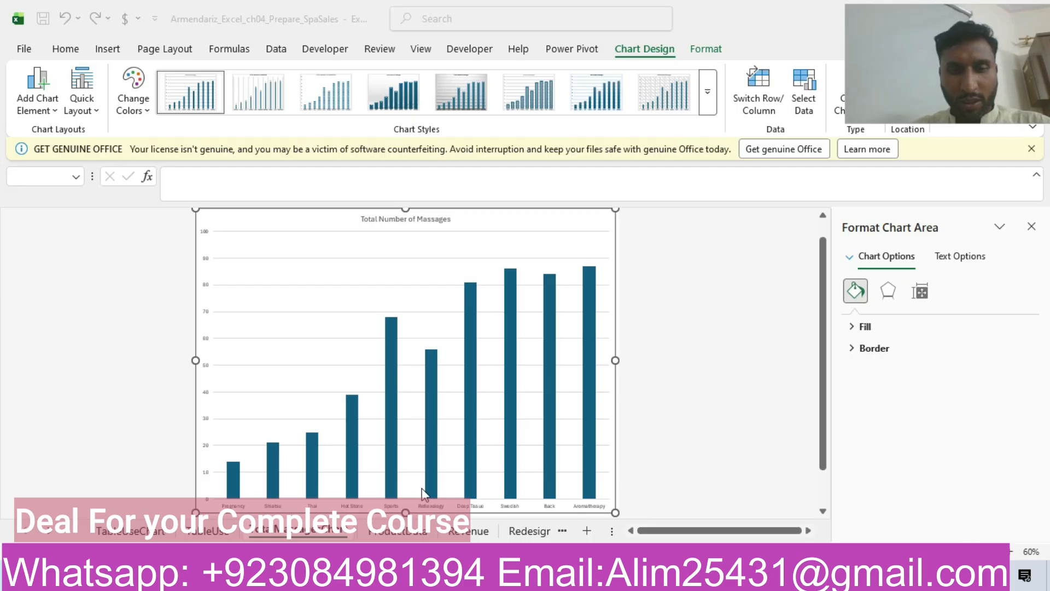
# Switch to the Word instructions and highlight the whole step 5 row in yellow.
pyautogui.hotkey('alt', 'Tab')
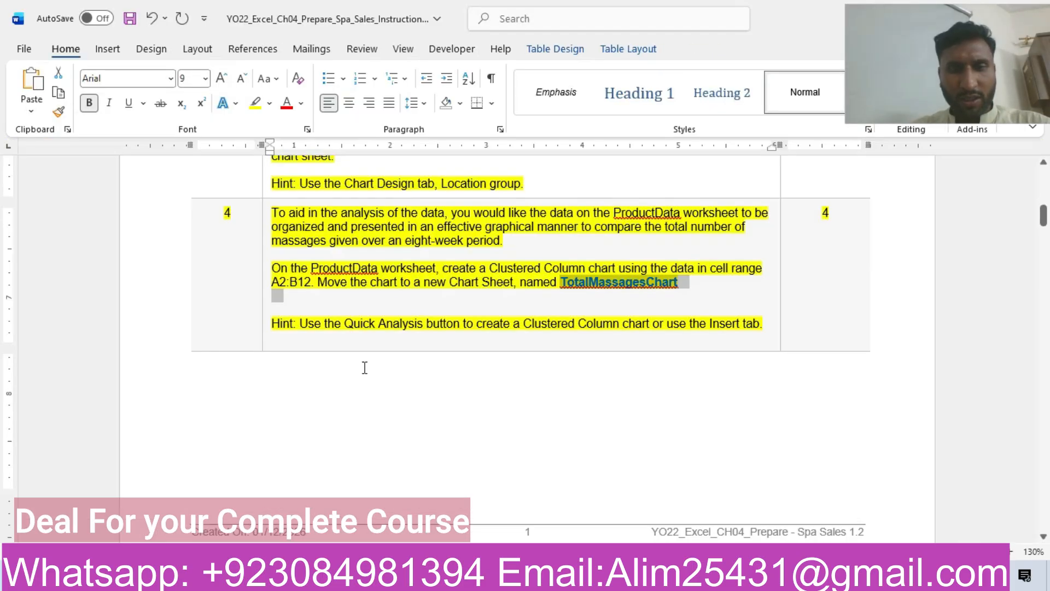
pyautogui.moveTo(1044, 222); pyautogui.dragTo(1044, 253)
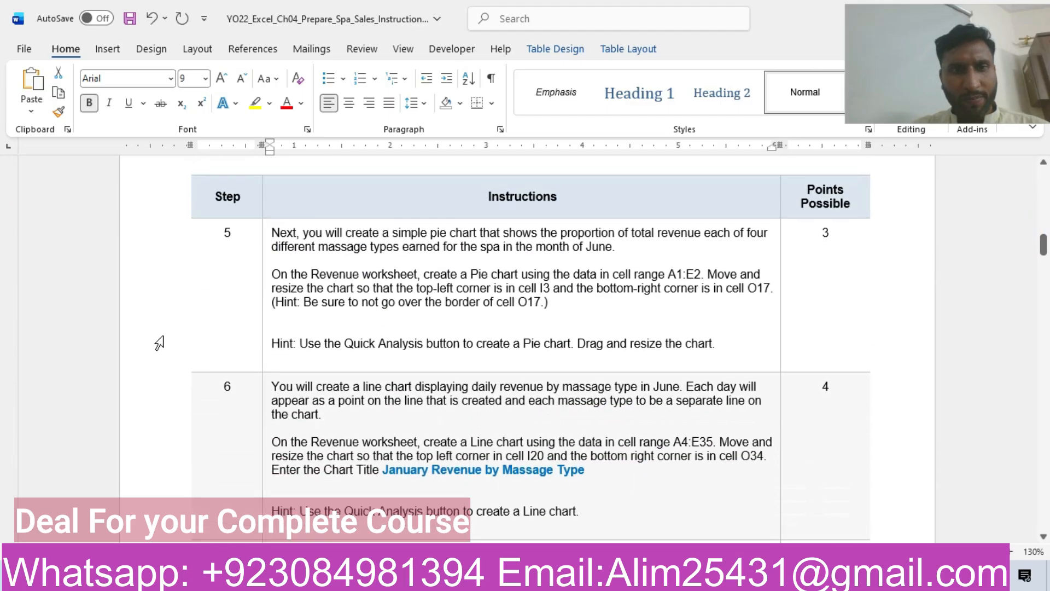
pyautogui.click(159, 263)
pyautogui.click(231, 237)
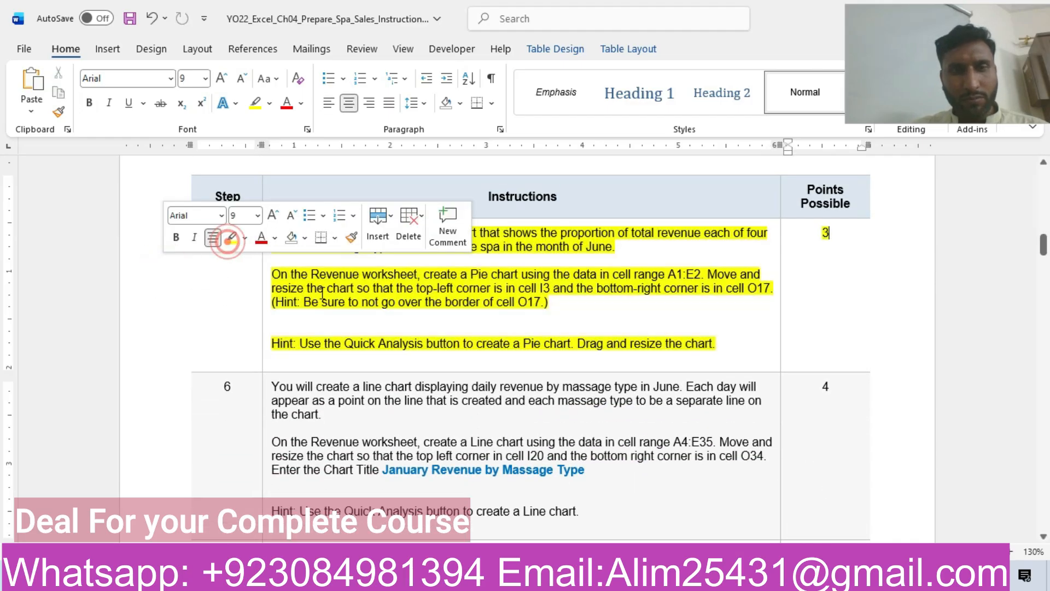
pyautogui.click(323, 288)
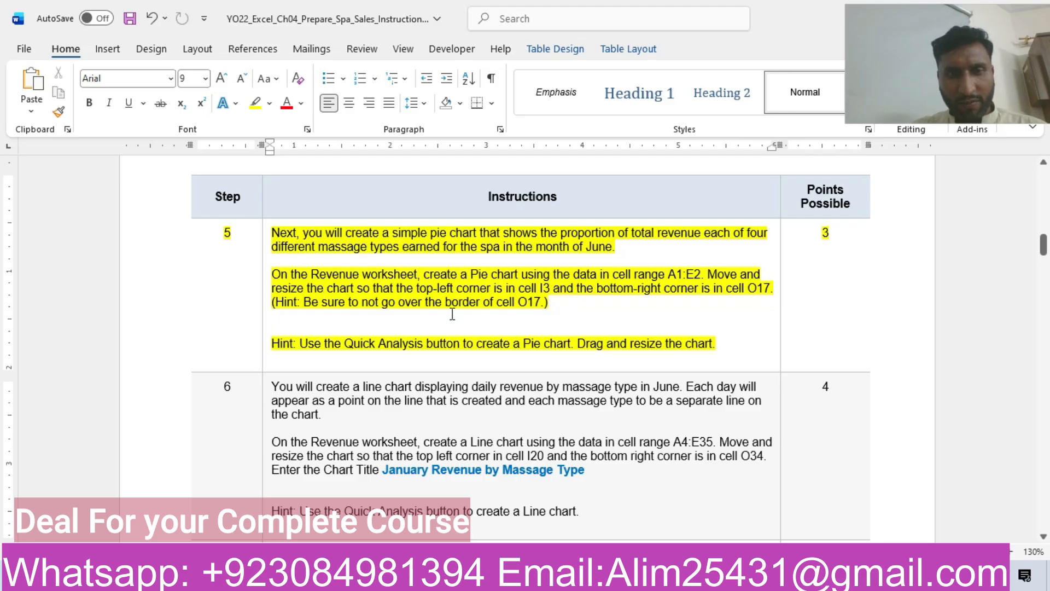
# Switch to Excel and open the Revenue worksheet, rechecking the pie chart's data range in the Word instructions.
pyautogui.click(366, 576)
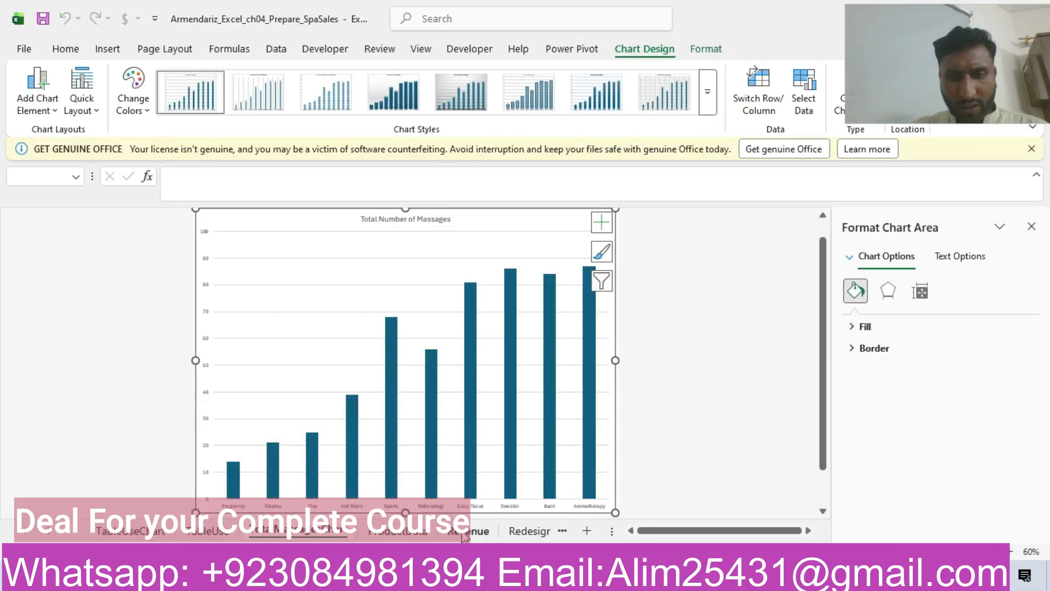
pyautogui.click(465, 532)
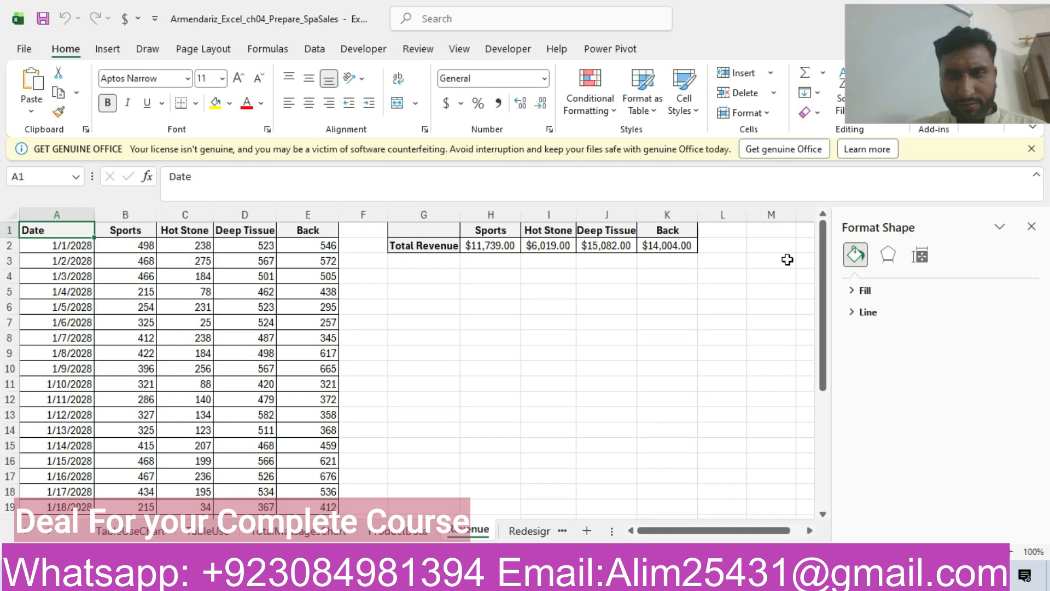
pyautogui.click(824, 272)
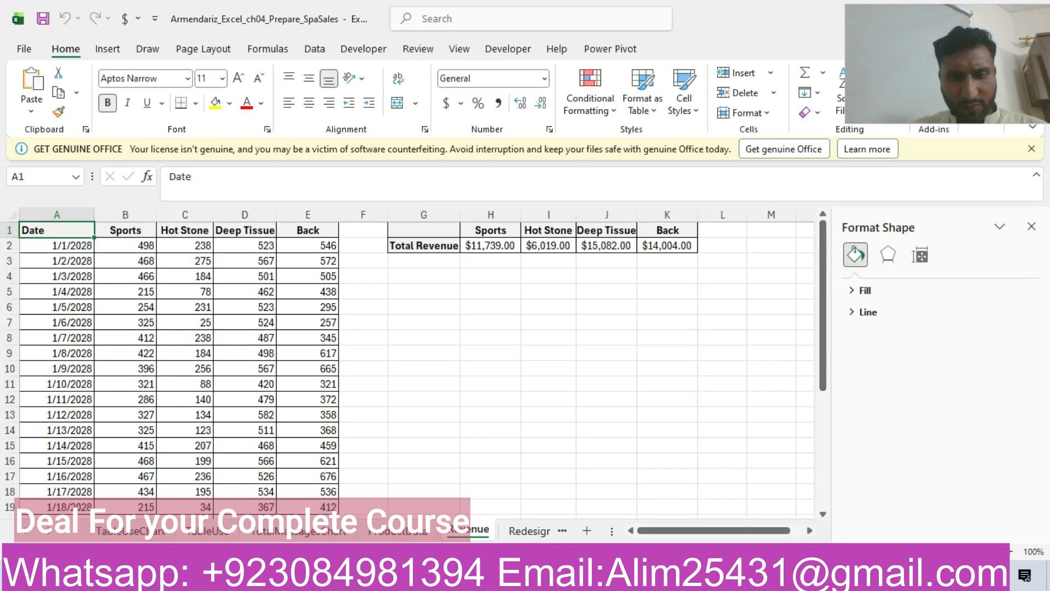
pyautogui.click(395, 575)
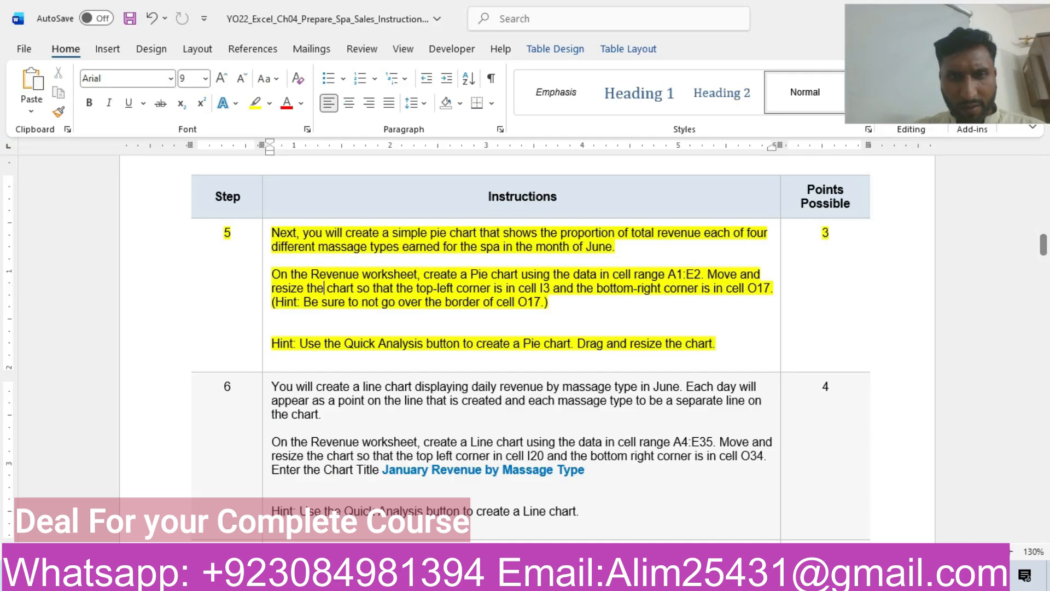
pyautogui.click(437, 575)
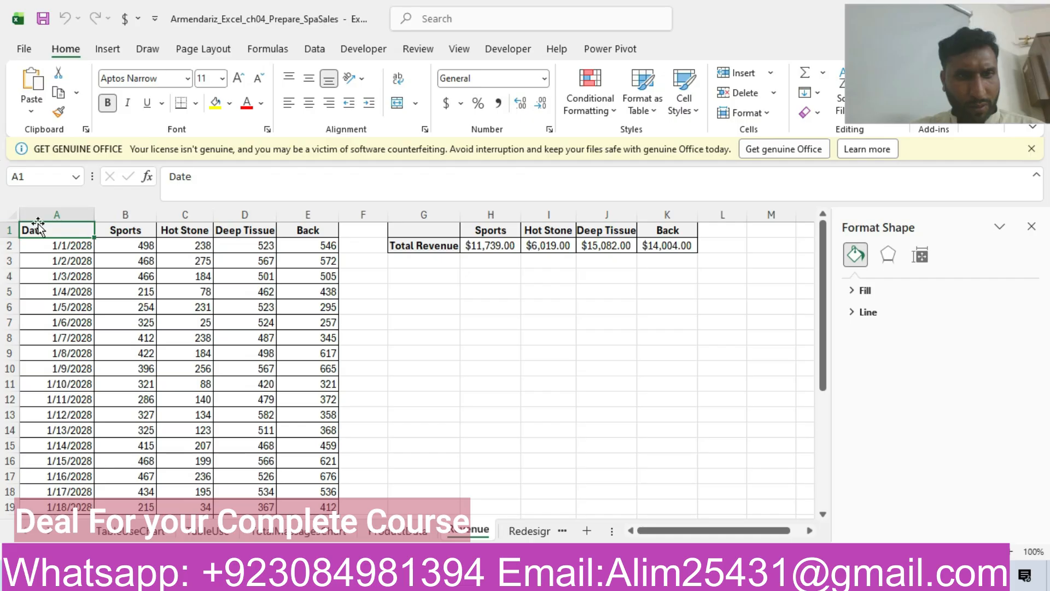
# Insert a Pie chart from the range A1:E2 on the Revenue worksheet, consulting the Word instructions for the chart type.
pyautogui.moveTo(107, 244); pyautogui.dragTo(309, 240)
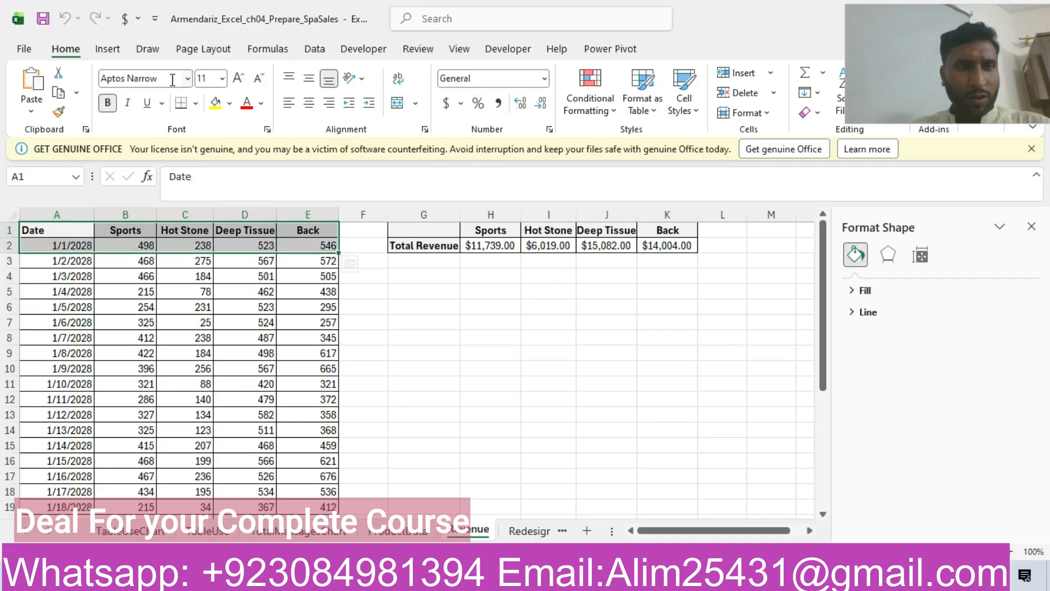
pyautogui.click(108, 49)
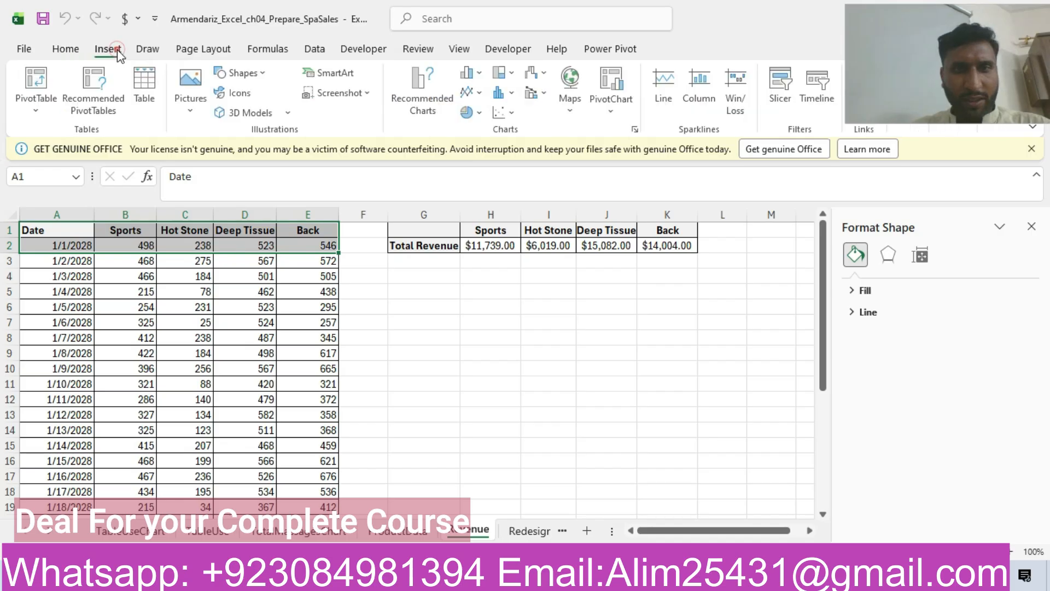
pyautogui.click(416, 90)
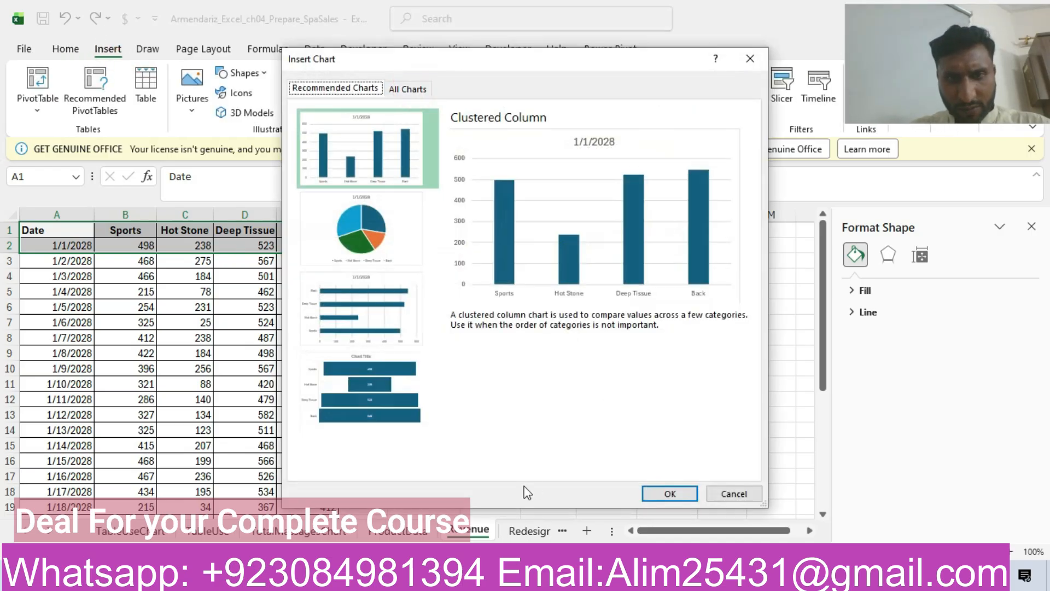
pyautogui.click(471, 576)
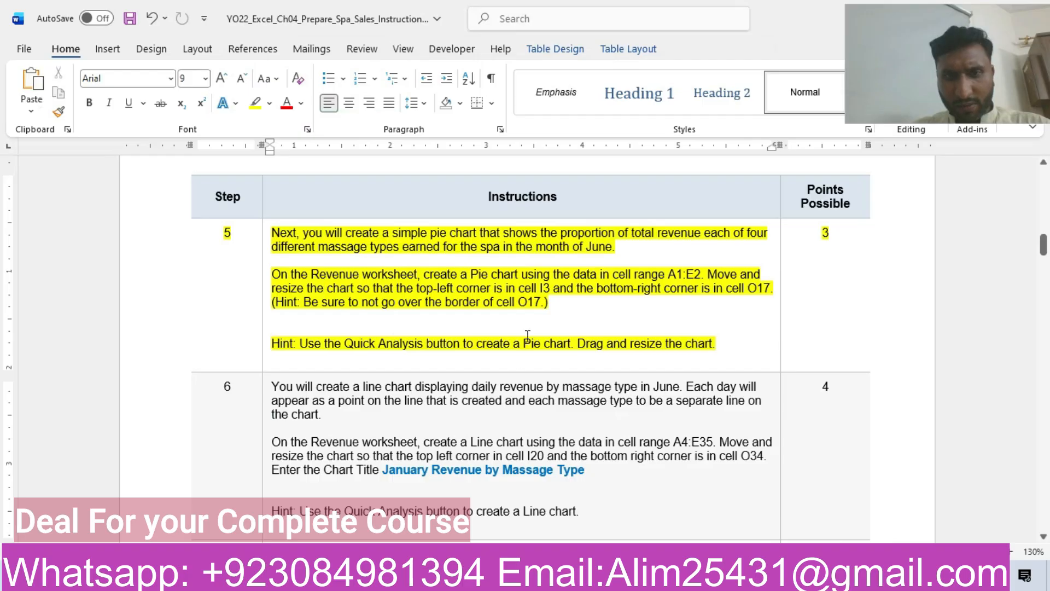
pyautogui.hotkey('alt', 'Tab')
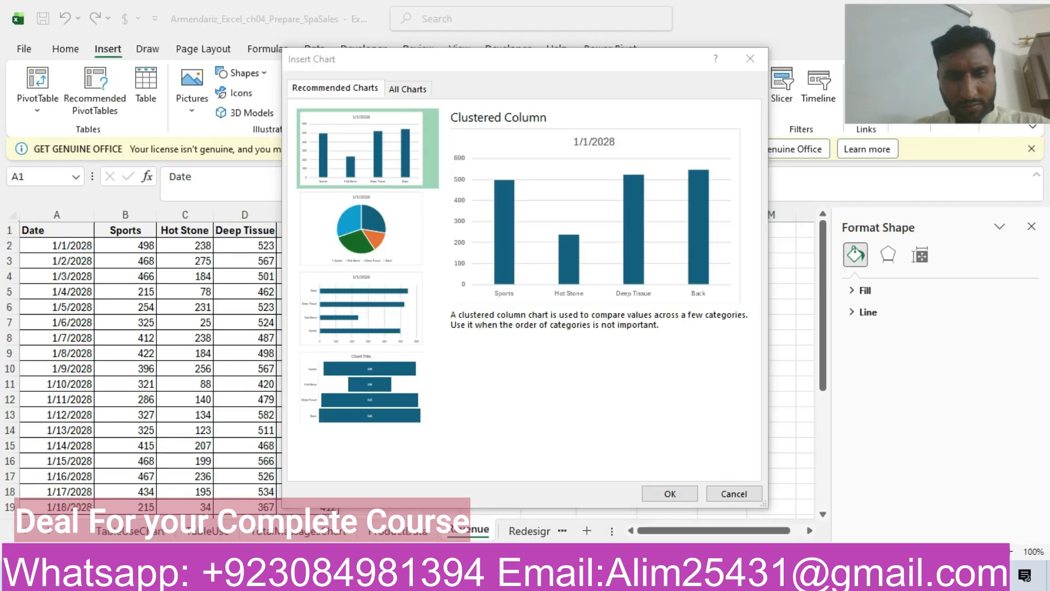
pyautogui.click(372, 217)
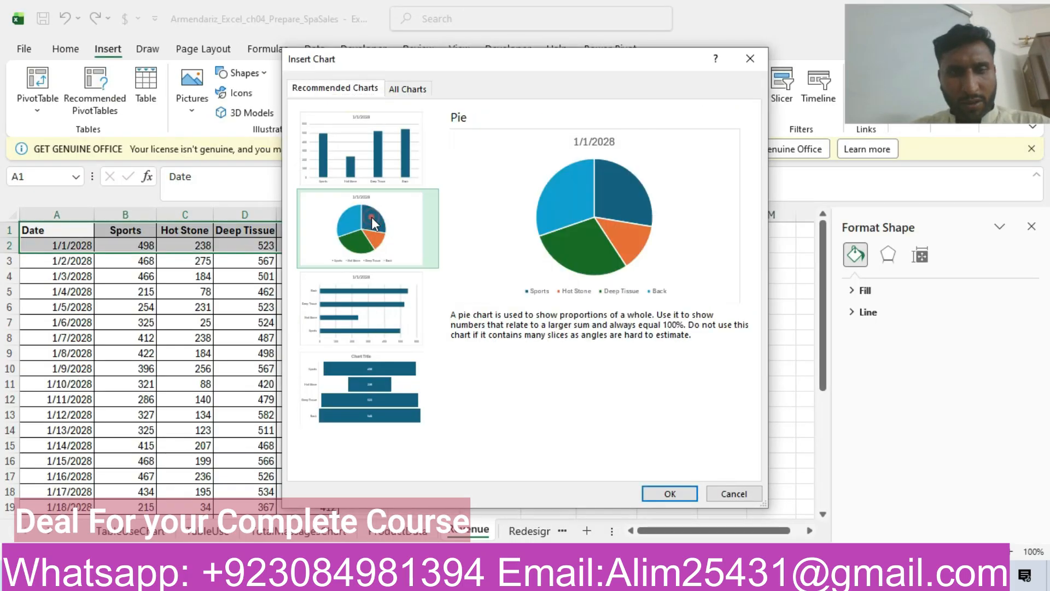
pyautogui.click(674, 494)
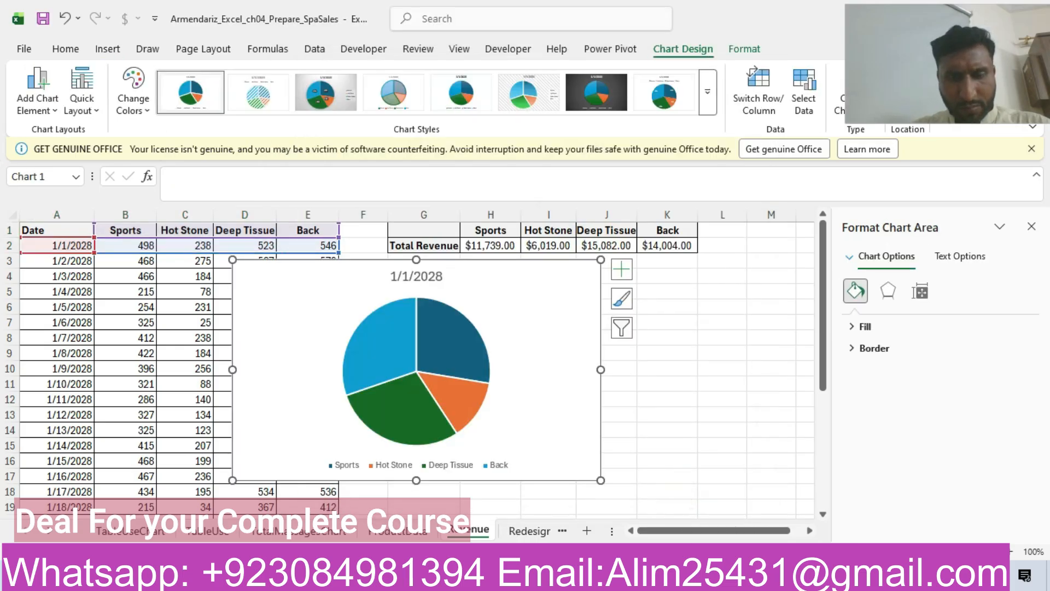
# Review the placement instructions in Word, return to Excel and move the pie chart so its top-left corner lies in cell I4.
pyautogui.click(465, 577)
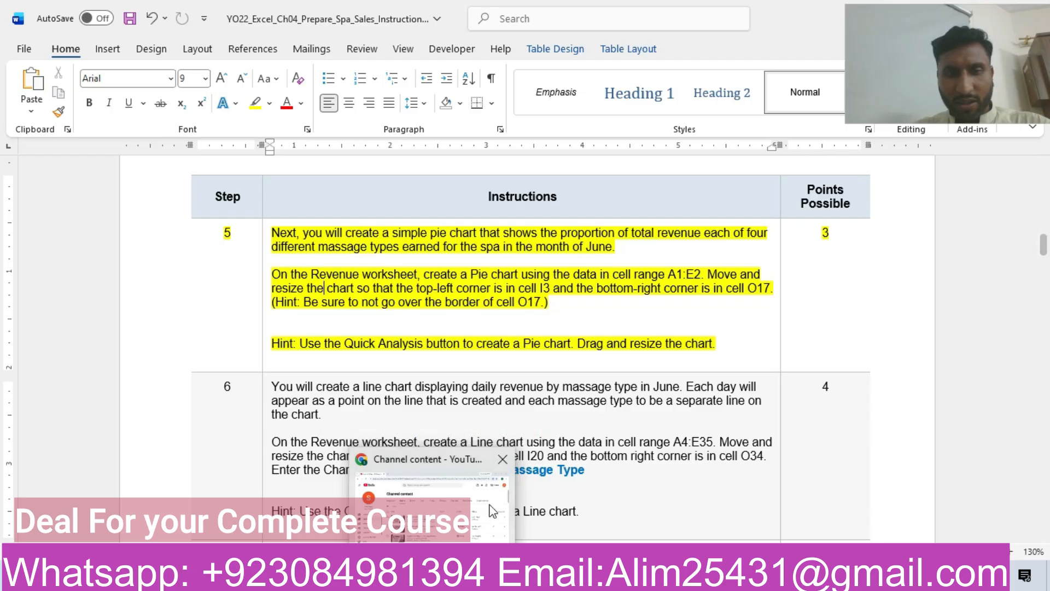
pyautogui.moveTo(359, 577)
pyautogui.click(339, 520)
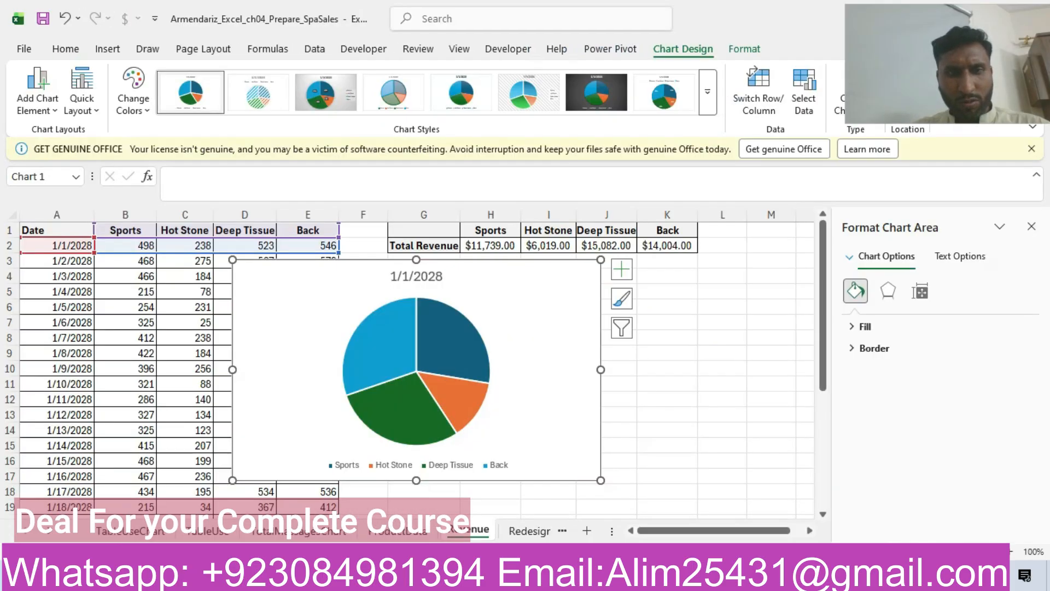
pyautogui.moveTo(336, 286); pyautogui.dragTo(635, 301)
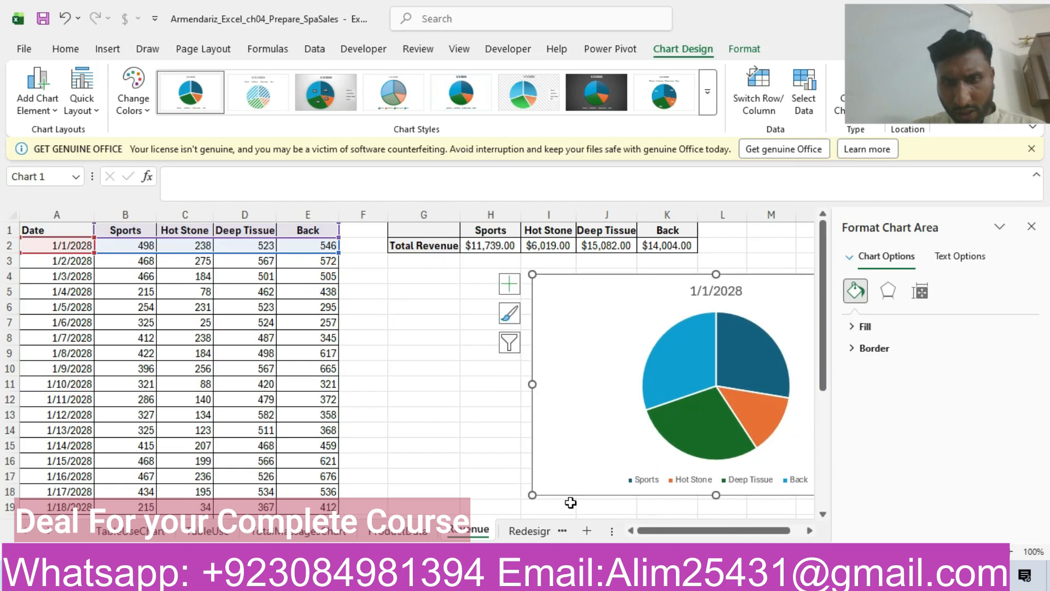
# Resize the pie chart so that its bottom-right corner lies inside cell O17.
pyautogui.moveTo(655, 530); pyautogui.dragTo(772, 533)
pyautogui.scroll(-1, 820, 519)
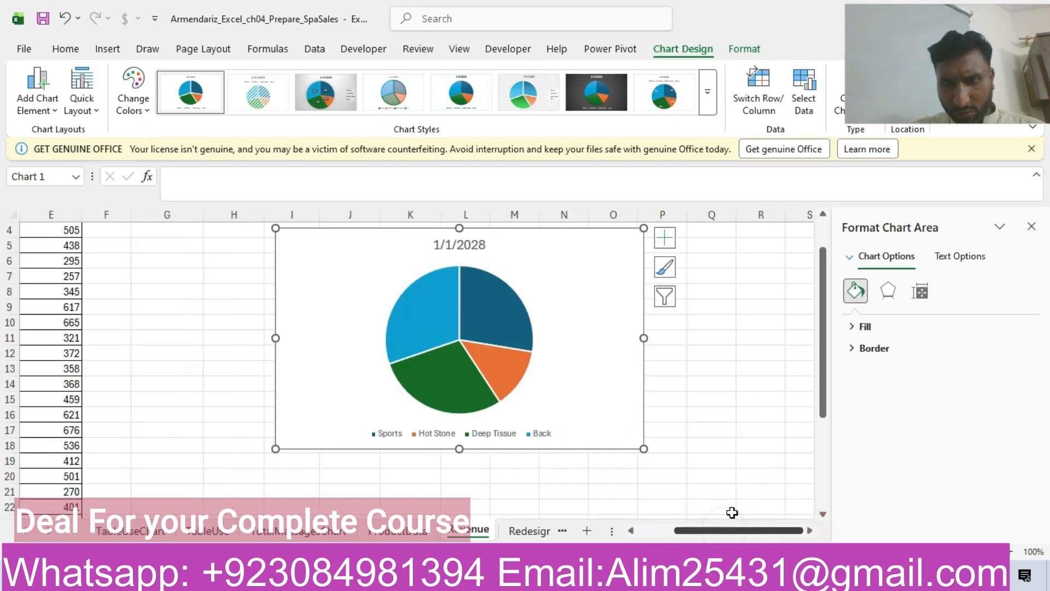
pyautogui.moveTo(644, 449); pyautogui.dragTo(619, 441)
pyautogui.click(630, 443)
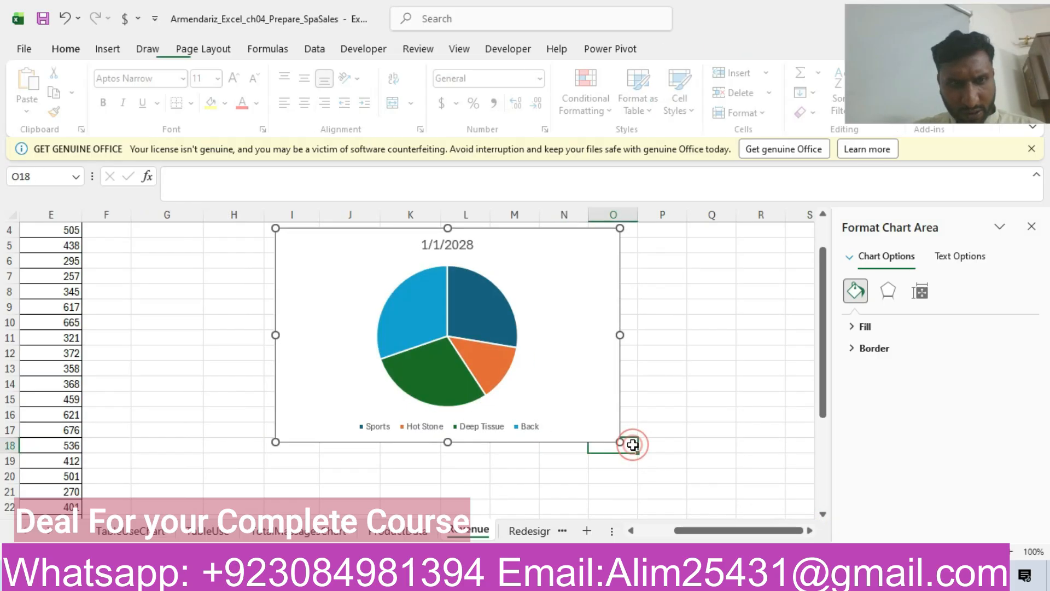
pyautogui.click(587, 416)
pyautogui.moveTo(619, 441); pyautogui.dragTo(626, 432)
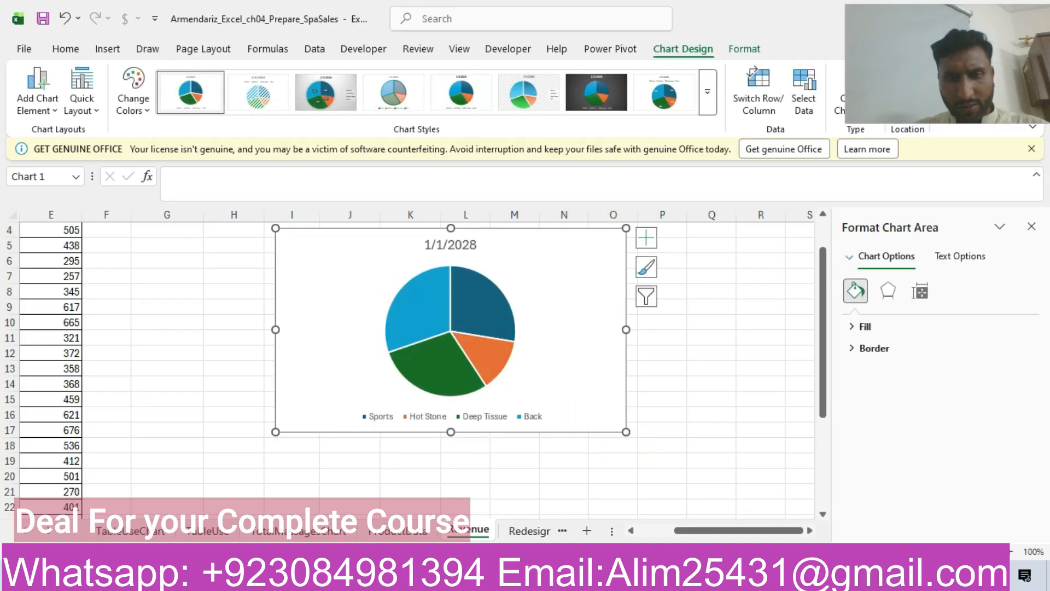
# Check the pie chart's position on the Revenue worksheet against the step 5 instructions in Word.
pyautogui.hotkey('alt', 'Tab')
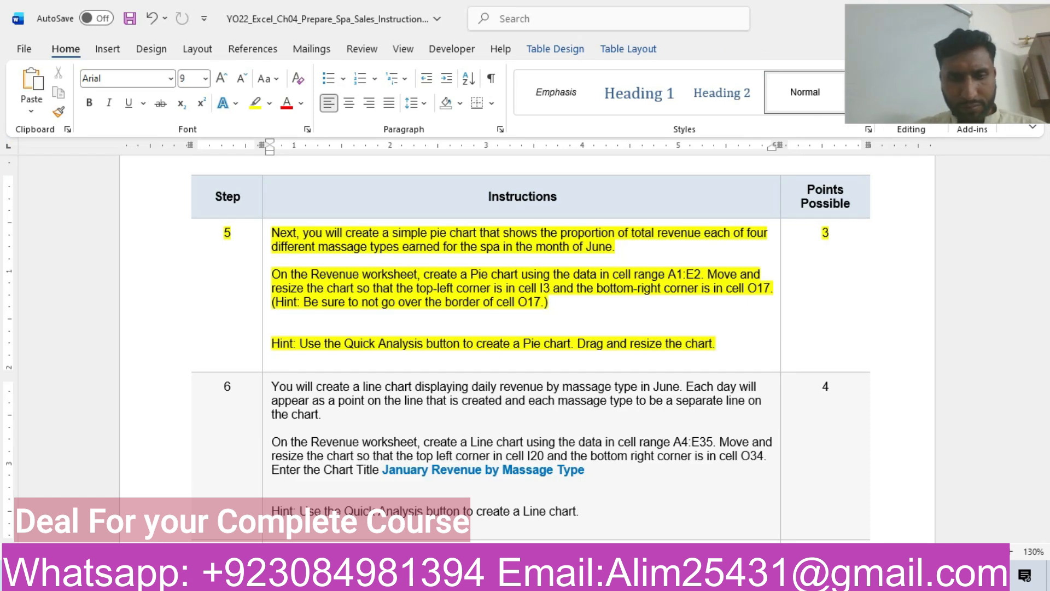
pyautogui.click(442, 578)
pyautogui.click(472, 578)
pyautogui.moveTo(706, 528); pyautogui.dragTo(671, 529)
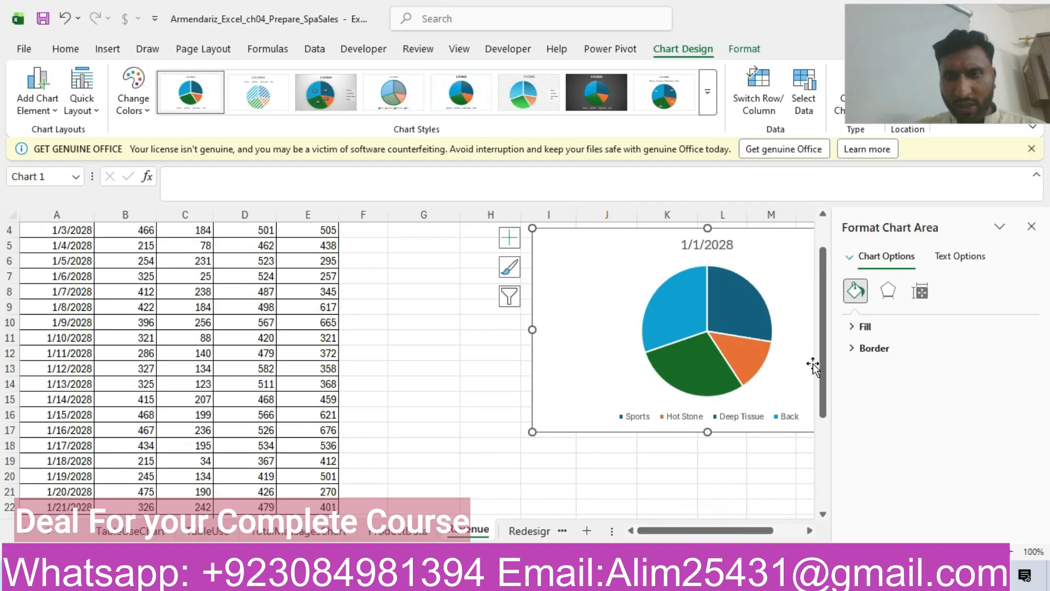
pyautogui.scroll(1, 814, 367)
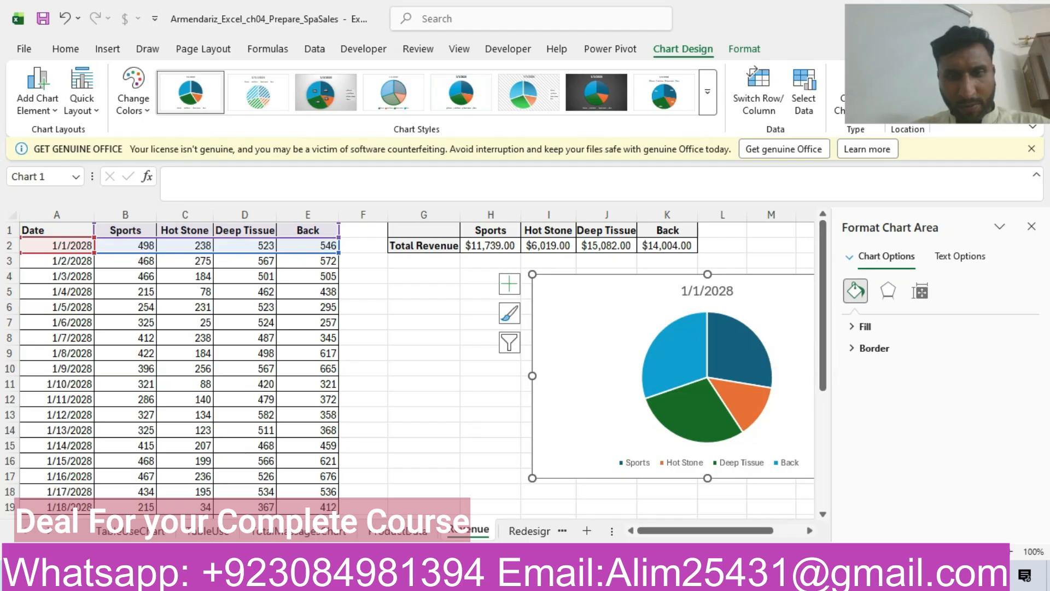
# In the Word instructions, highlight the whole step 6 row in yellow.
pyautogui.hotkey('alt', 'Tab')
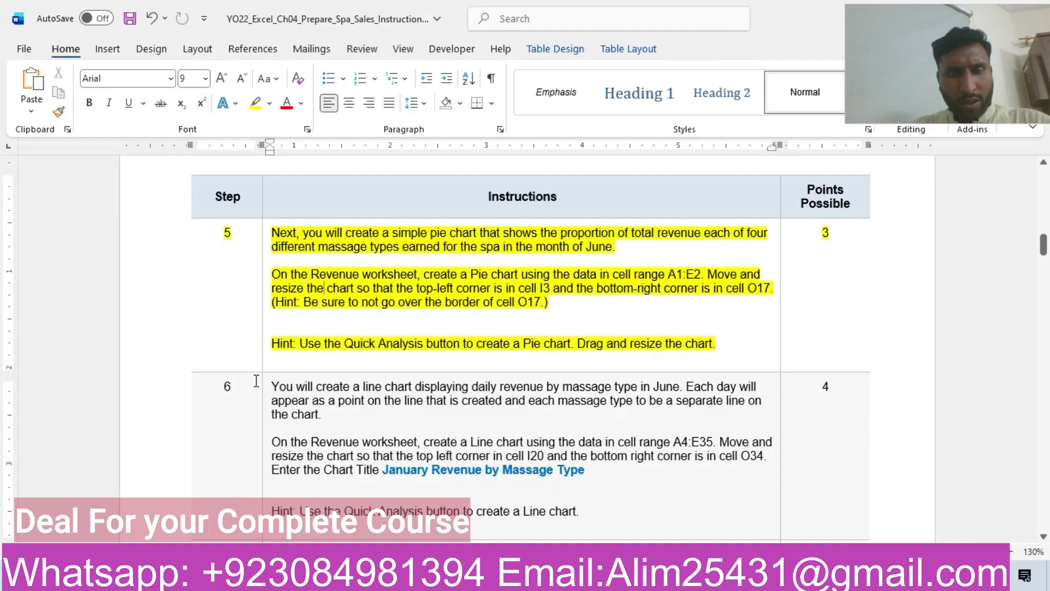
pyautogui.click(155, 403)
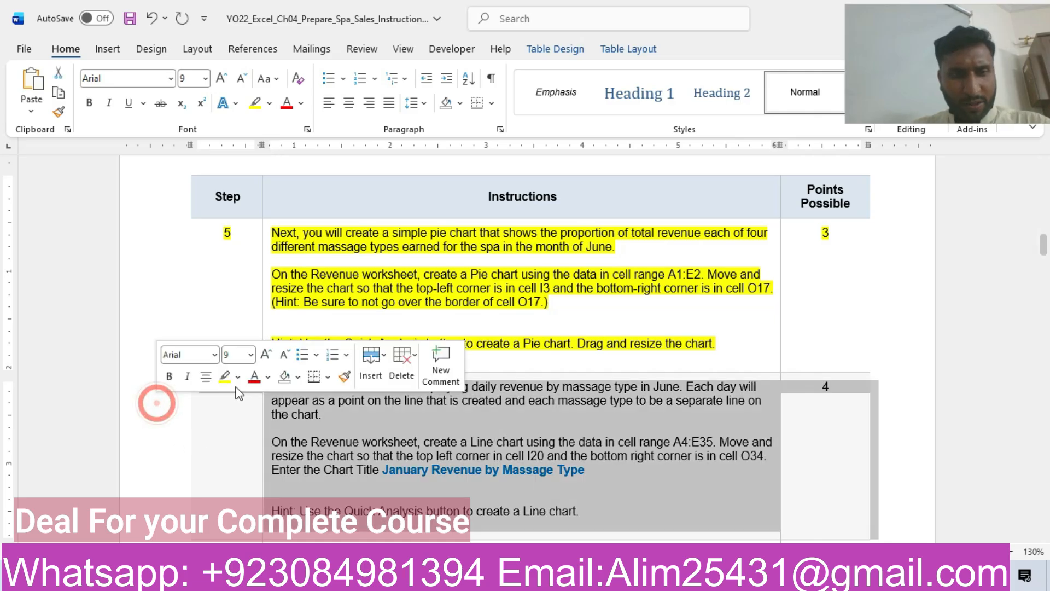
pyautogui.click(226, 376)
pyautogui.click(340, 440)
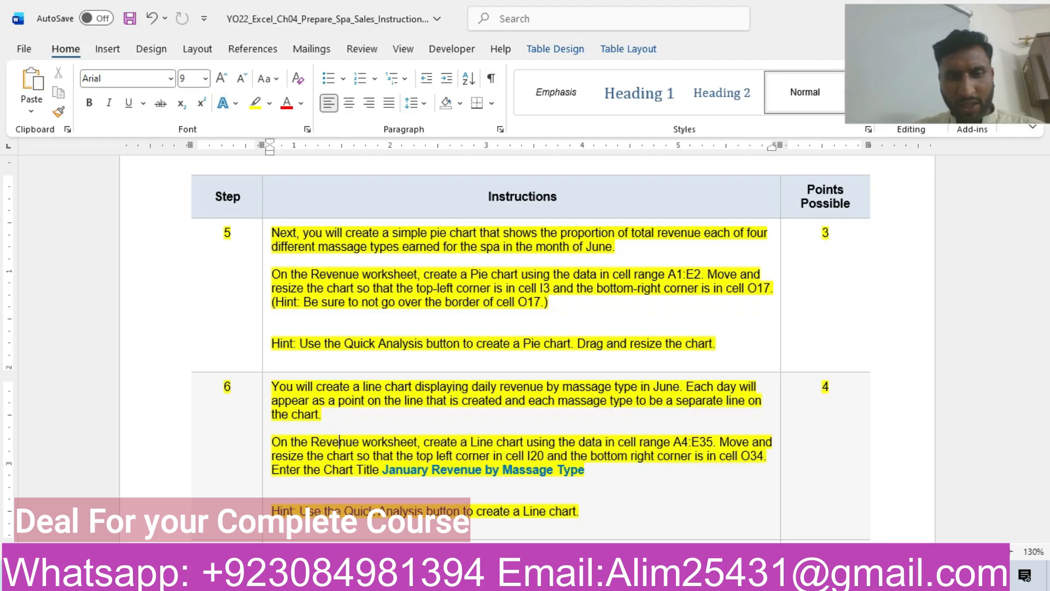
# Switch to Excel and check the Revenue worksheet's daily data down to its last row against the range A4:E35.
pyautogui.hotkey('alt', 'Tab')
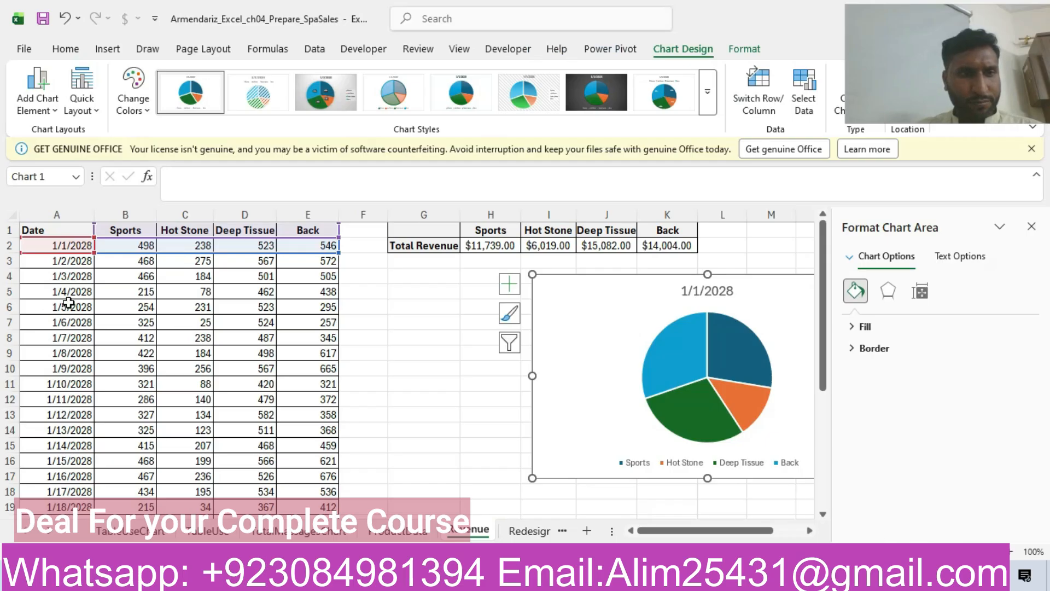
pyautogui.click(415, 431)
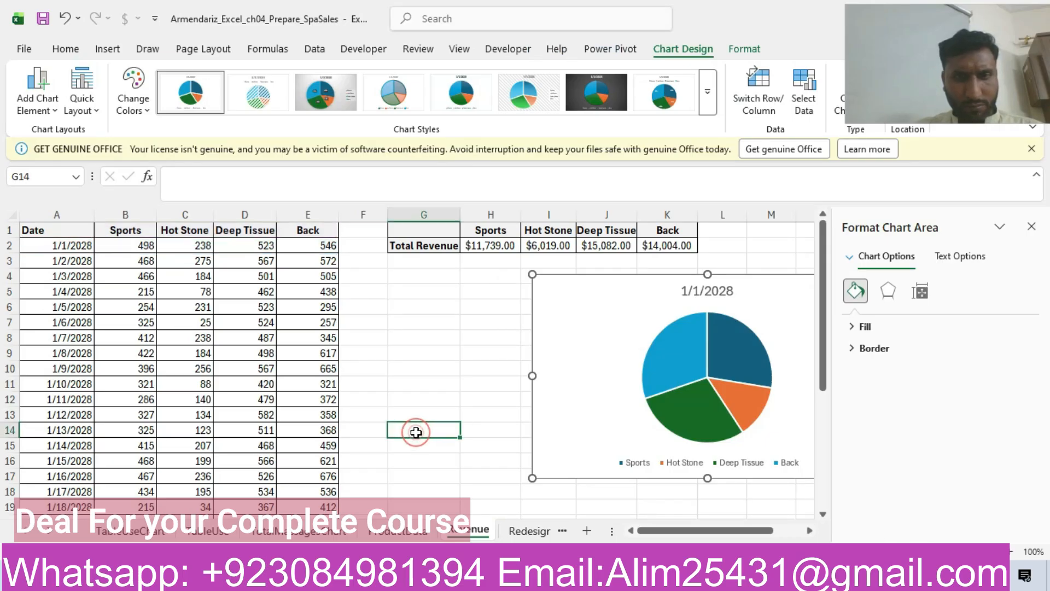
pyautogui.moveTo(827, 345); pyautogui.dragTo(848, 528)
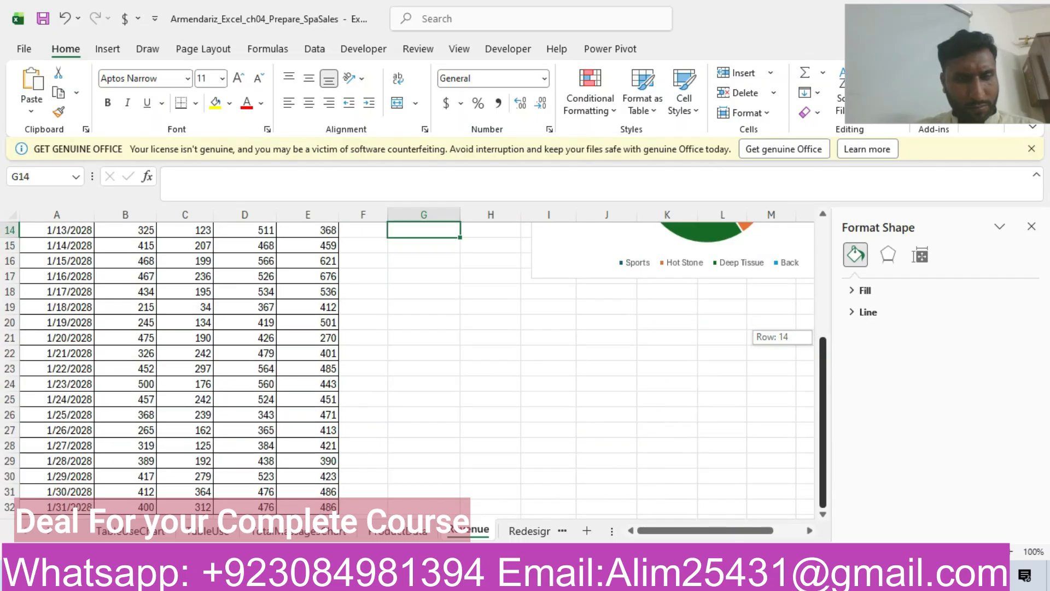
pyautogui.click(823, 514)
pyautogui.click(822, 515)
pyautogui.click(823, 515)
# Look through the workbook's other worksheets for matching revenue data and return to the top of the Revenue worksheet.
pyautogui.click(529, 531)
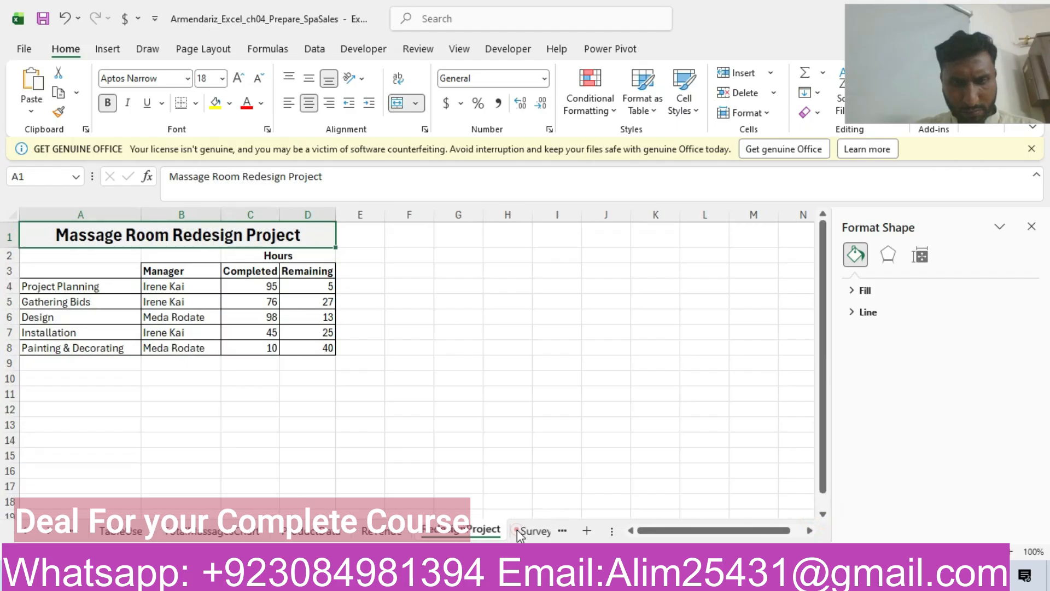
pyautogui.click(525, 532)
pyautogui.click(517, 531)
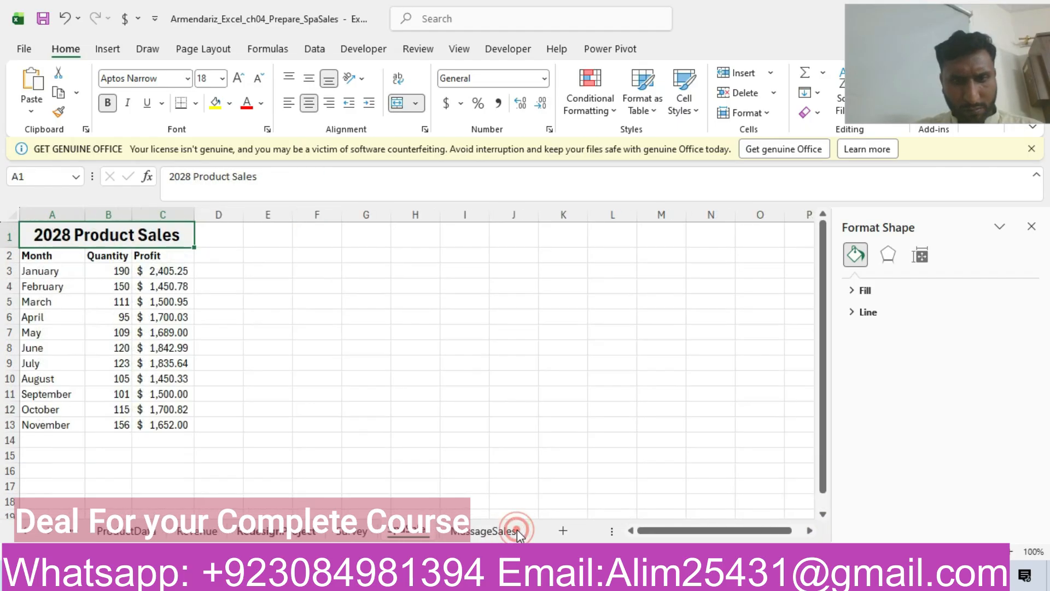
pyautogui.click(517, 530)
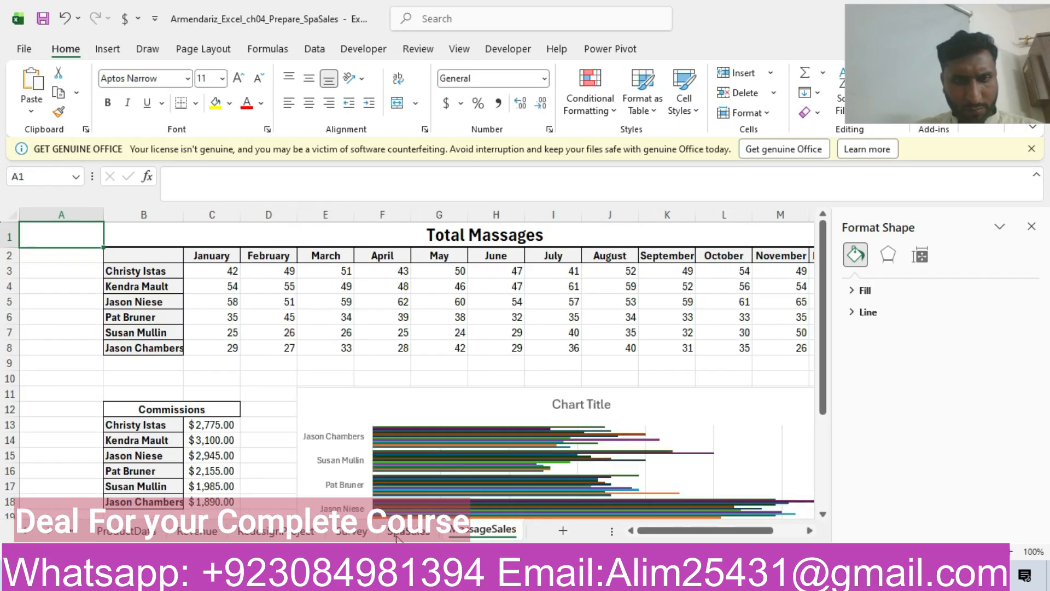
pyautogui.click(398, 533)
pyautogui.click(353, 532)
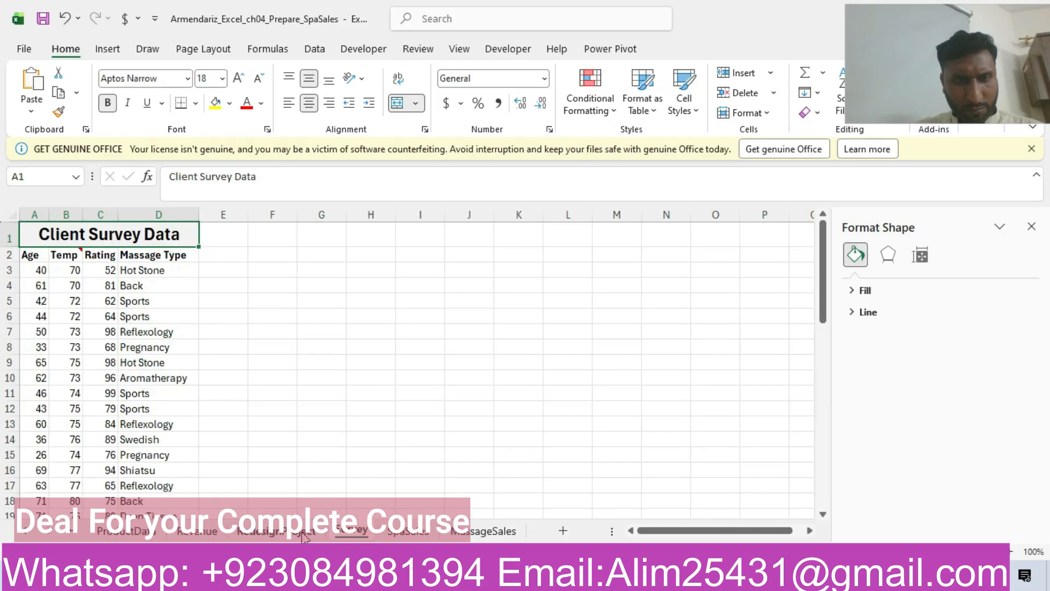
pyautogui.click(303, 535)
pyautogui.click(207, 534)
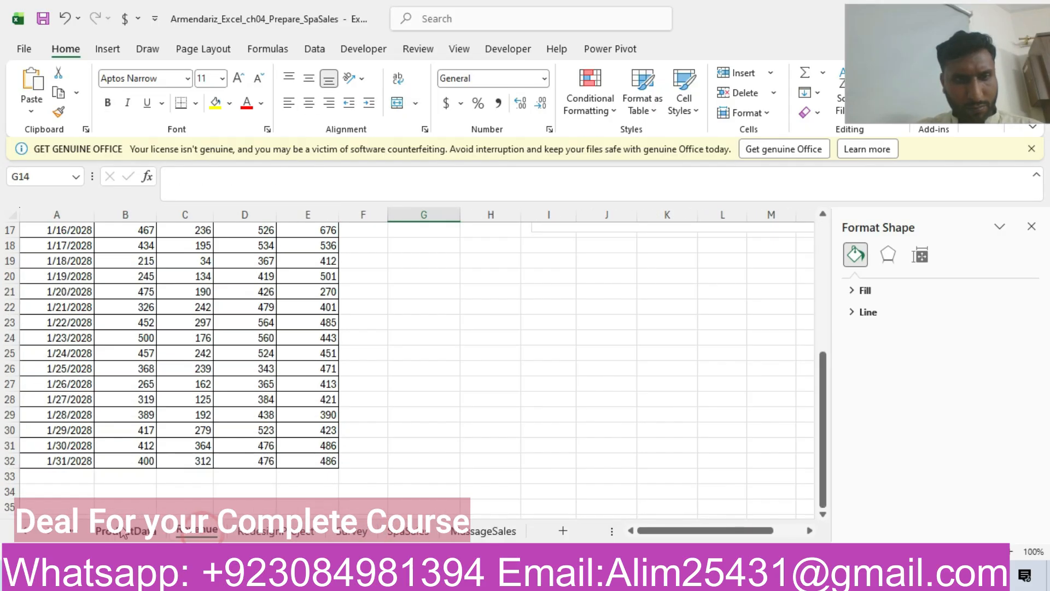
pyautogui.click(124, 532)
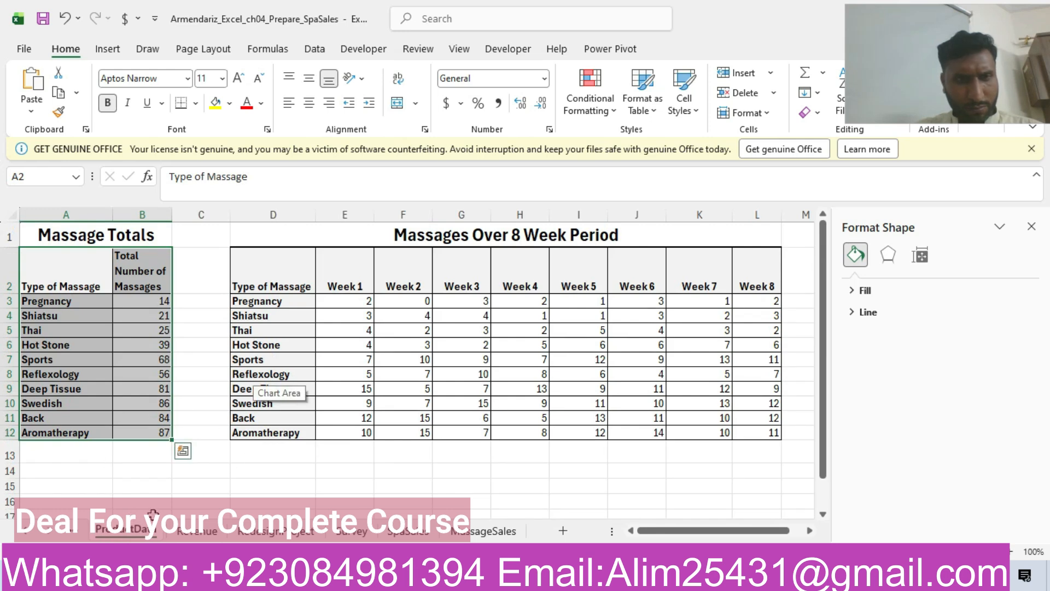
pyautogui.hotkey('ctrl', 'pageup')
pyautogui.hotkey('ctrl', 'pageup')
pyautogui.hotkey('ctrl', 'pageup')
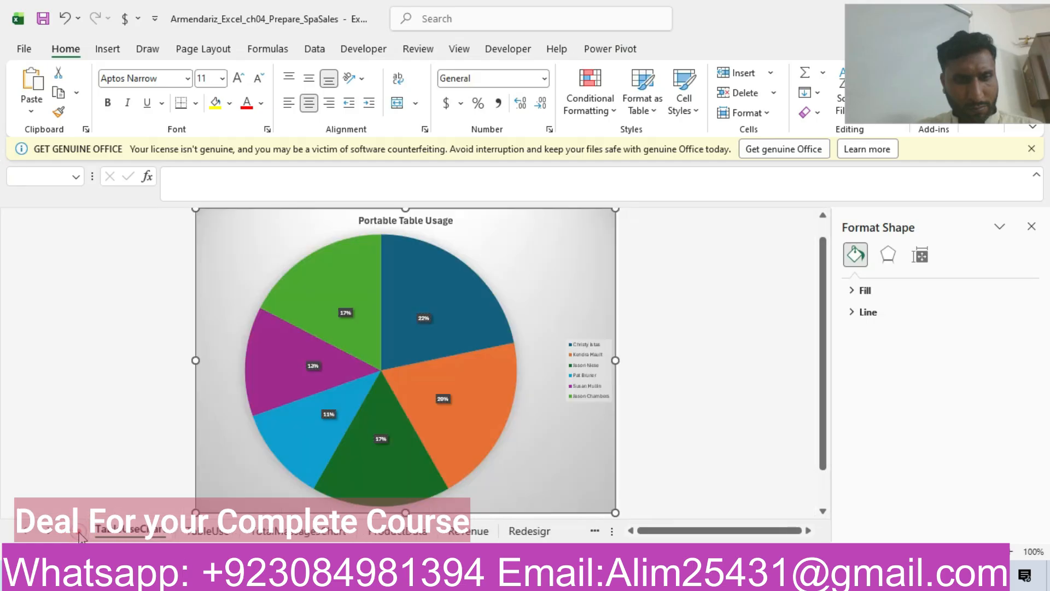
pyautogui.click(246, 530)
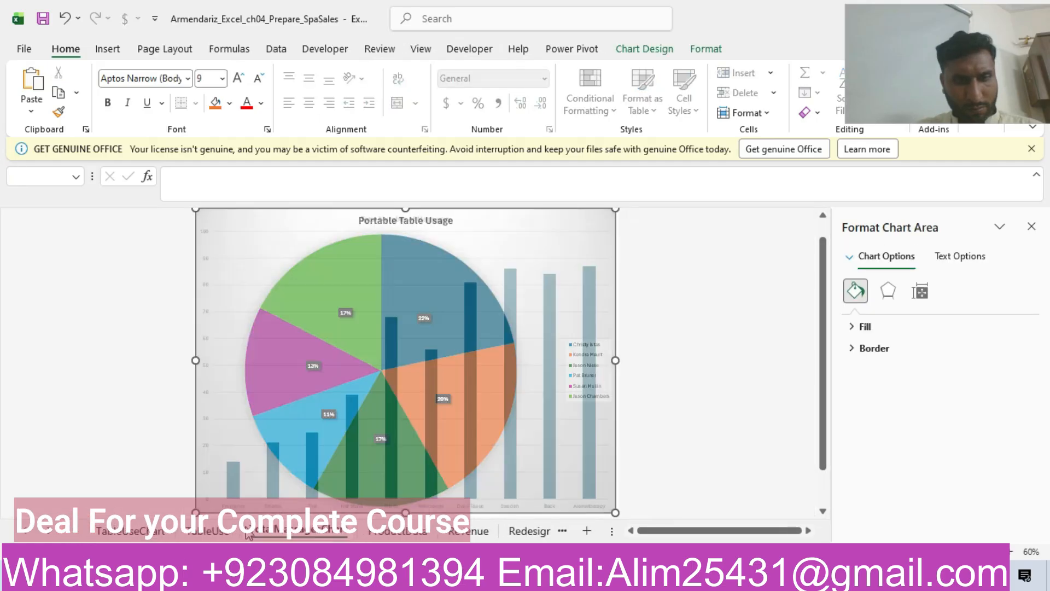
pyautogui.click(464, 532)
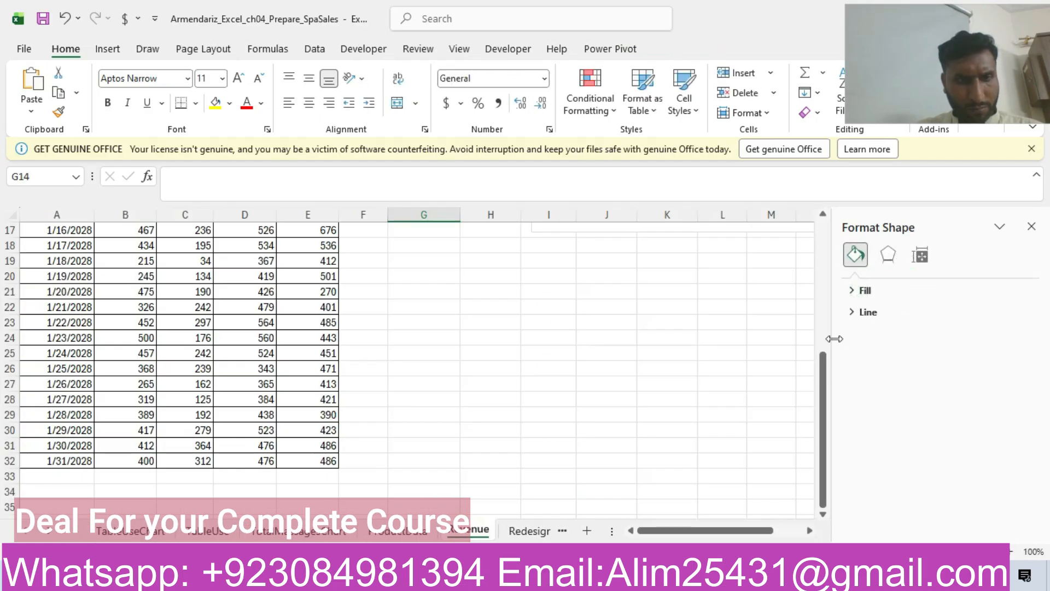
pyautogui.moveTo(820, 408); pyautogui.dragTo(874, 255)
pyautogui.moveTo(897, 210); pyautogui.dragTo(897, 209)
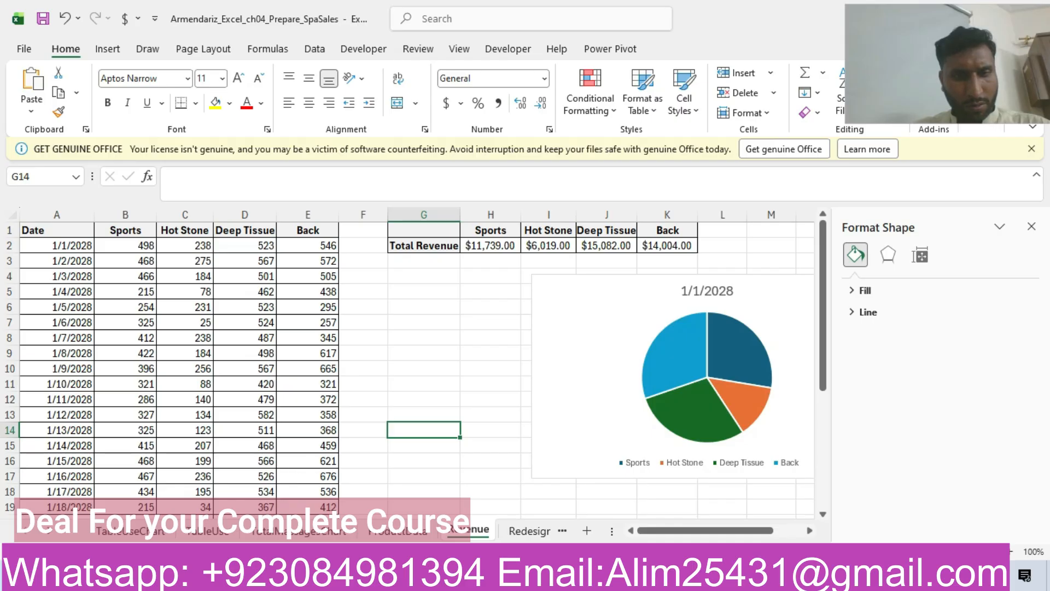
# Open the other Ch04_Prepare_SpaSales workbook from its folder and show the start of its Revenue worksheet.
pyautogui.click(243, 576)
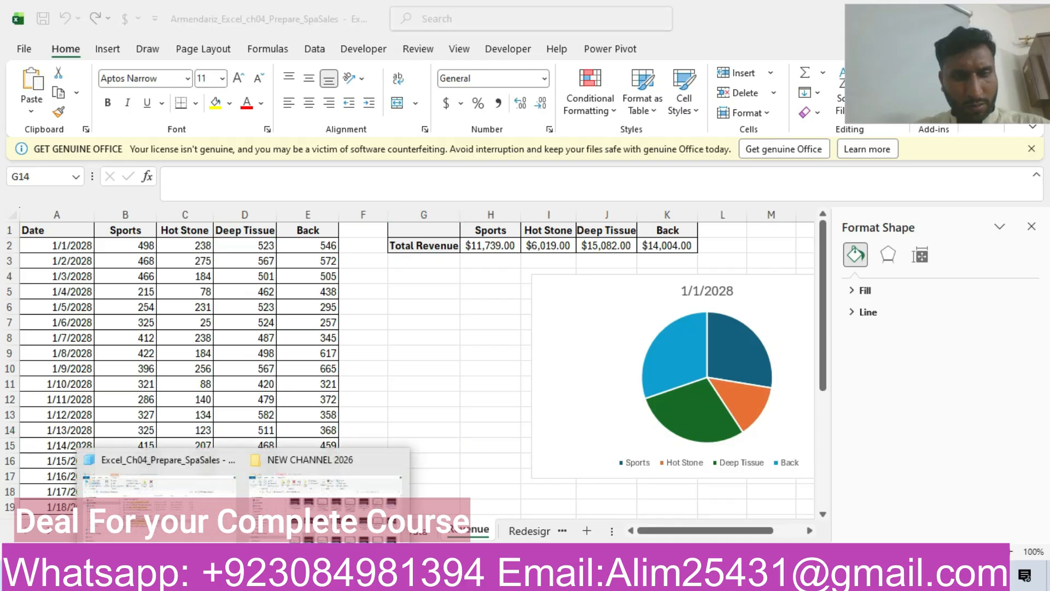
pyautogui.click(199, 491)
pyautogui.click(324, 333)
pyautogui.doubleClick(324, 333)
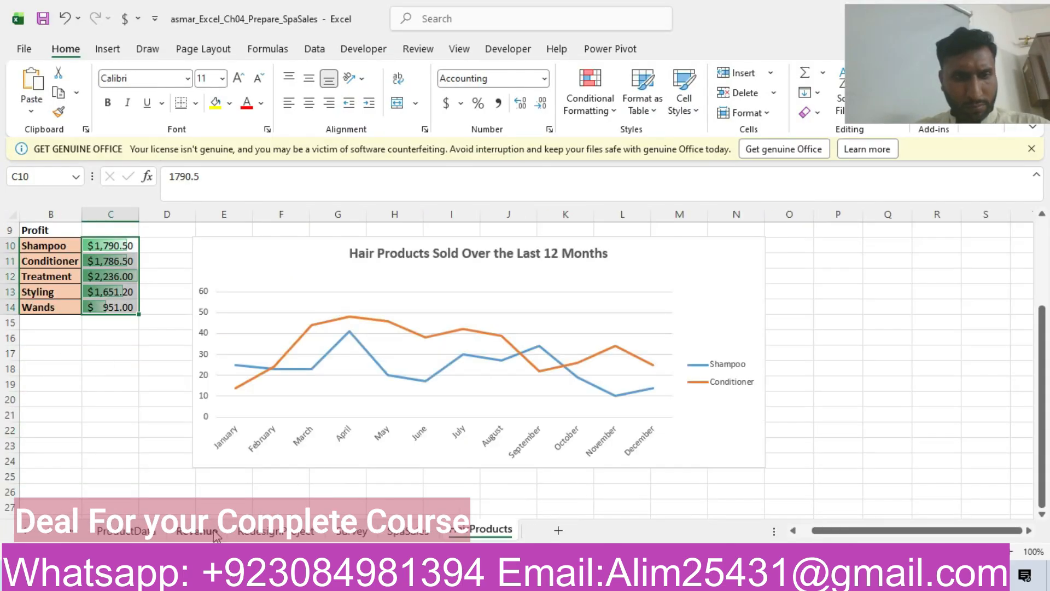
pyautogui.click(216, 535)
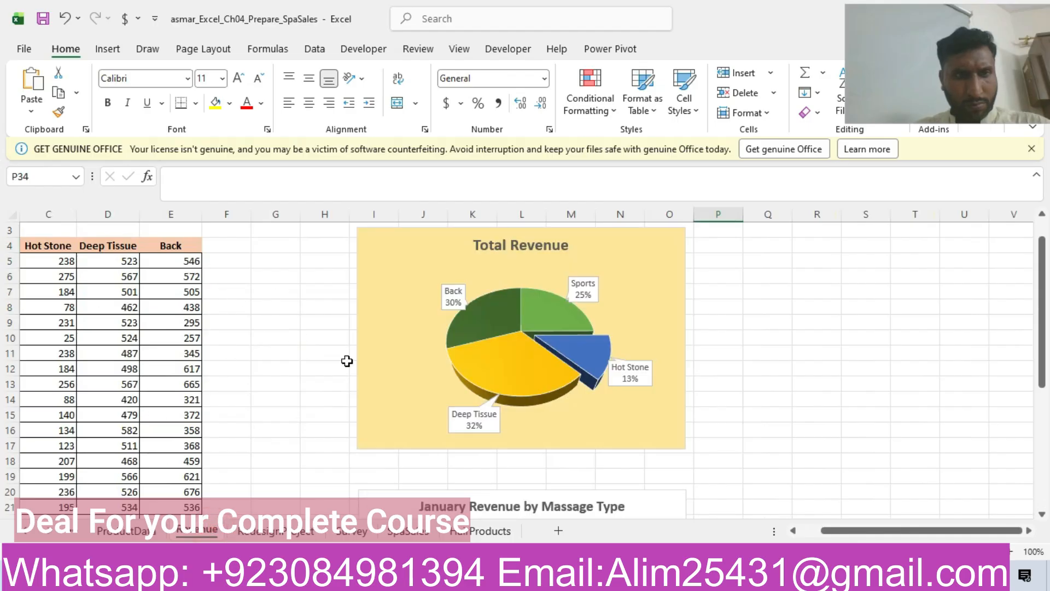
pyautogui.moveTo(881, 531); pyautogui.dragTo(859, 531)
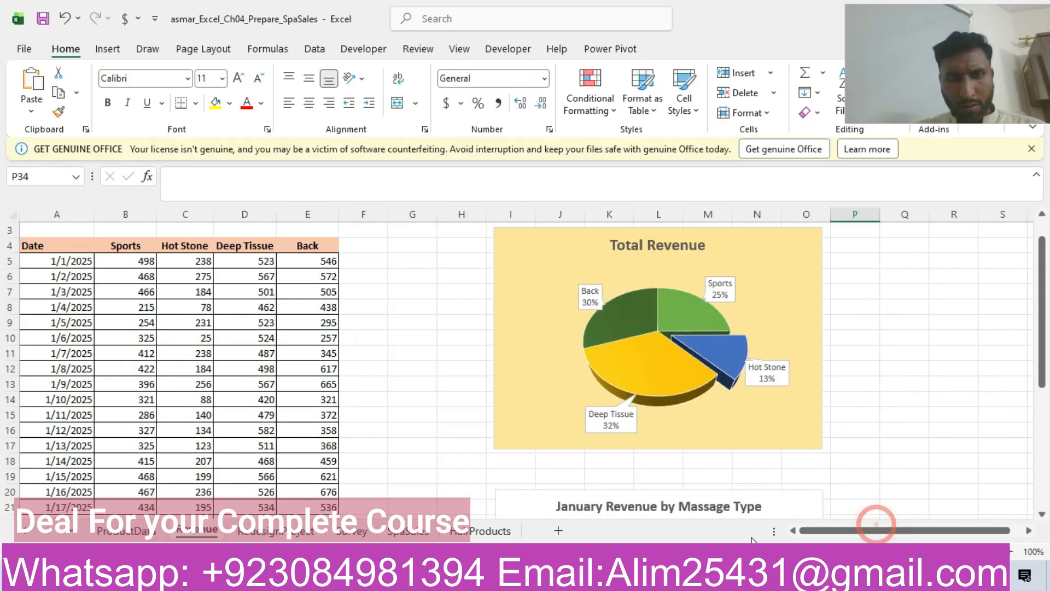
pyautogui.scroll(1, 1030, 303)
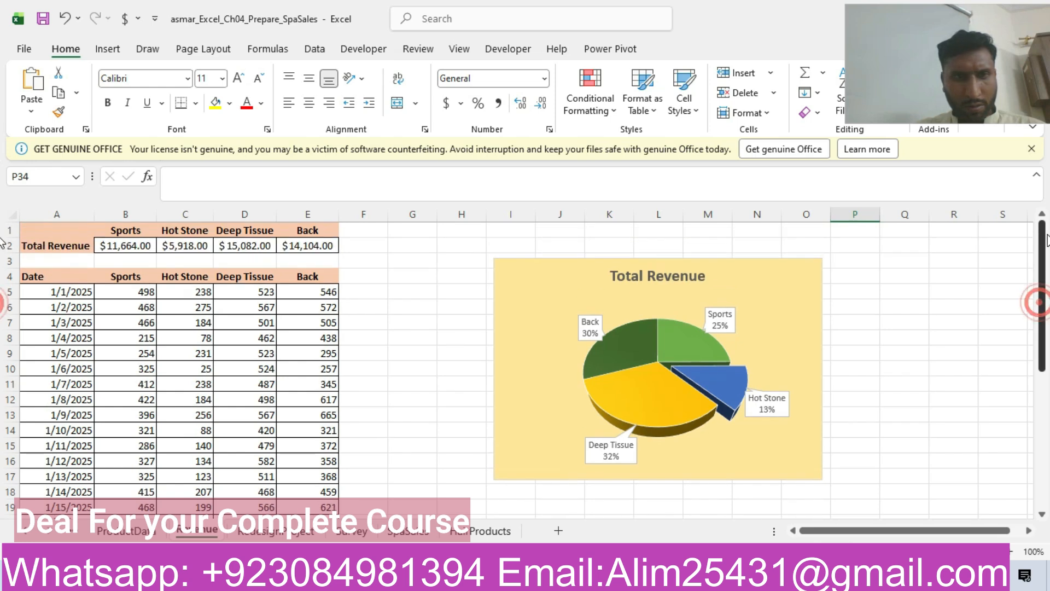
# Delete the existing 3-D Total Revenue pie chart from the Revenue worksheet.
pyautogui.click(569, 313)
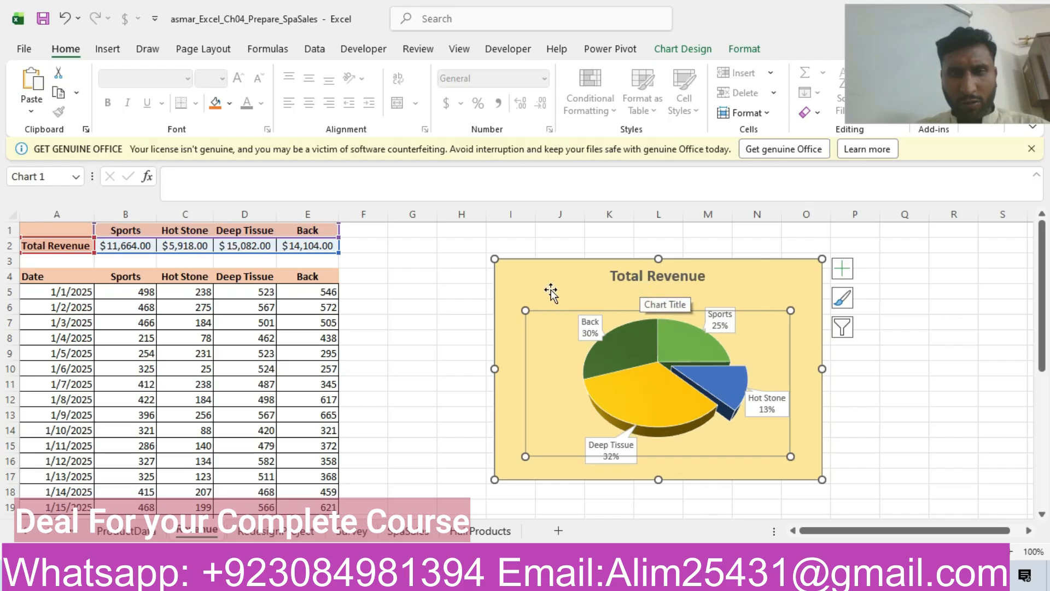
pyautogui.click(503, 290)
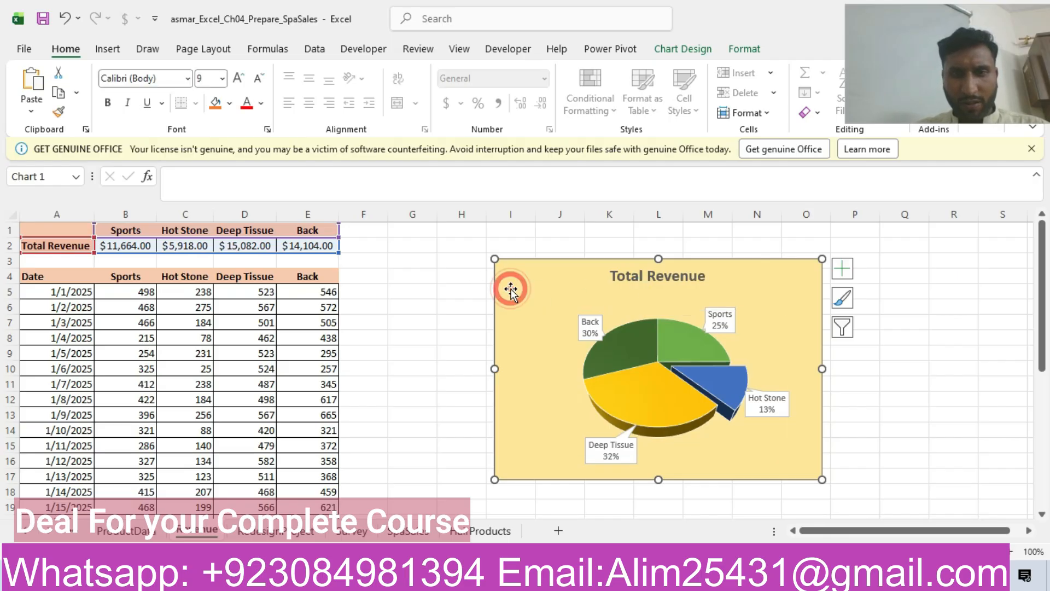
pyautogui.rightClick(503, 289)
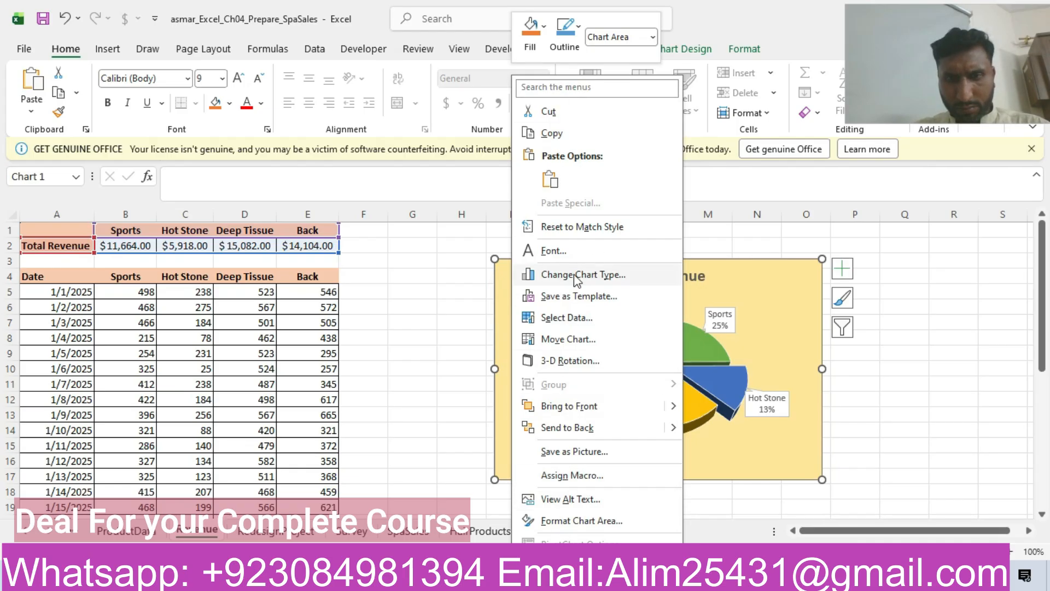
pyautogui.click(731, 265)
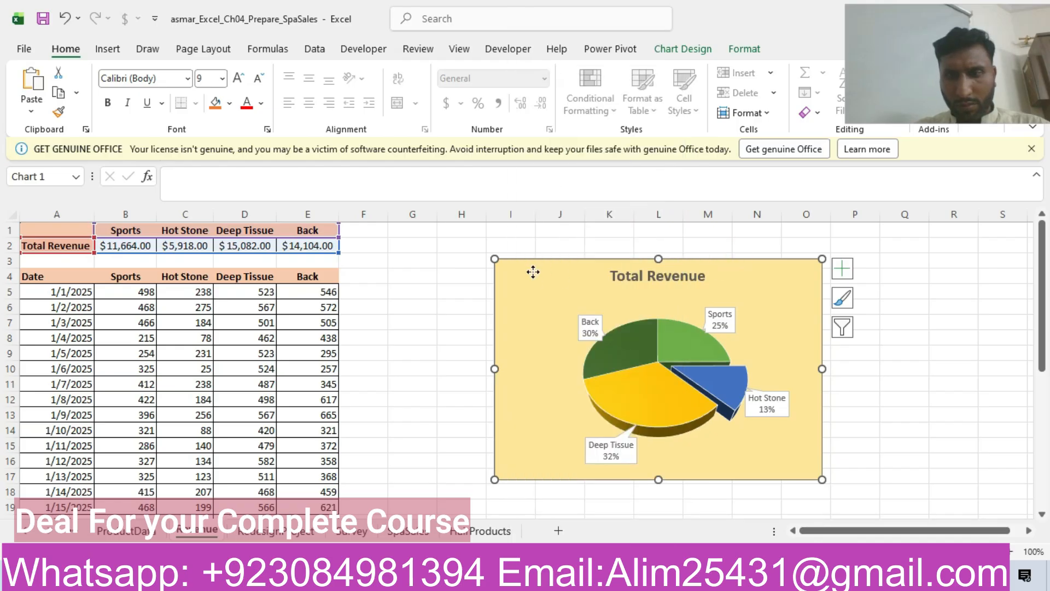
pyautogui.press('Delete')
# Insert a 2-D Pie chart from the range A1:E2 on the Revenue worksheet.
pyautogui.moveTo(68, 230); pyautogui.dragTo(304, 247)
pyautogui.click(113, 52)
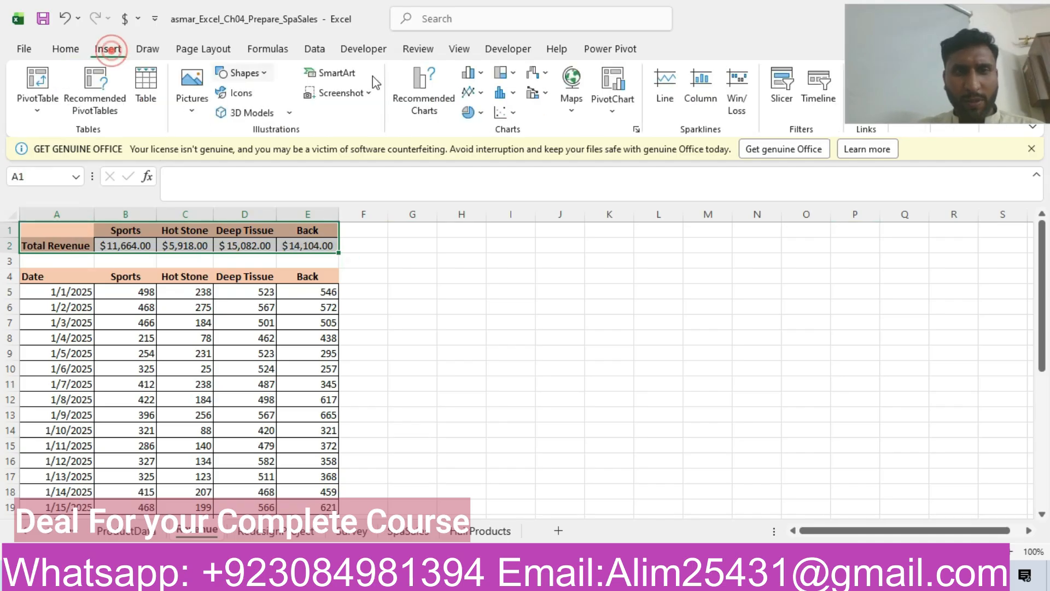
pyautogui.click(474, 113)
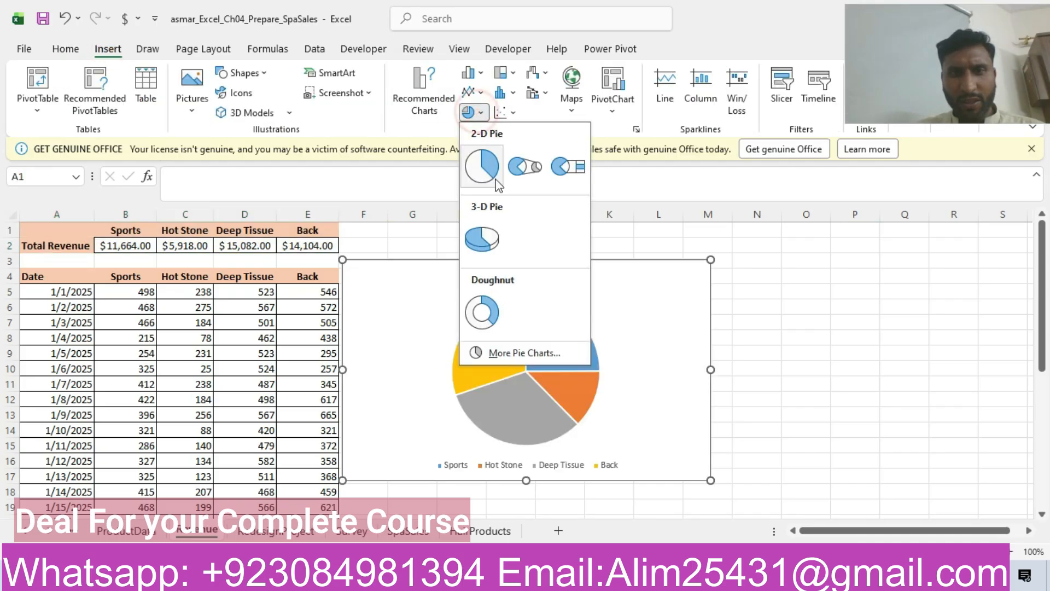
pyautogui.click(482, 166)
# Move and resize the new pie chart so its top-left corner lies in cell I3 and its bottom-right corner in cell O17.
pyautogui.moveTo(437, 290); pyautogui.dragTo(595, 275)
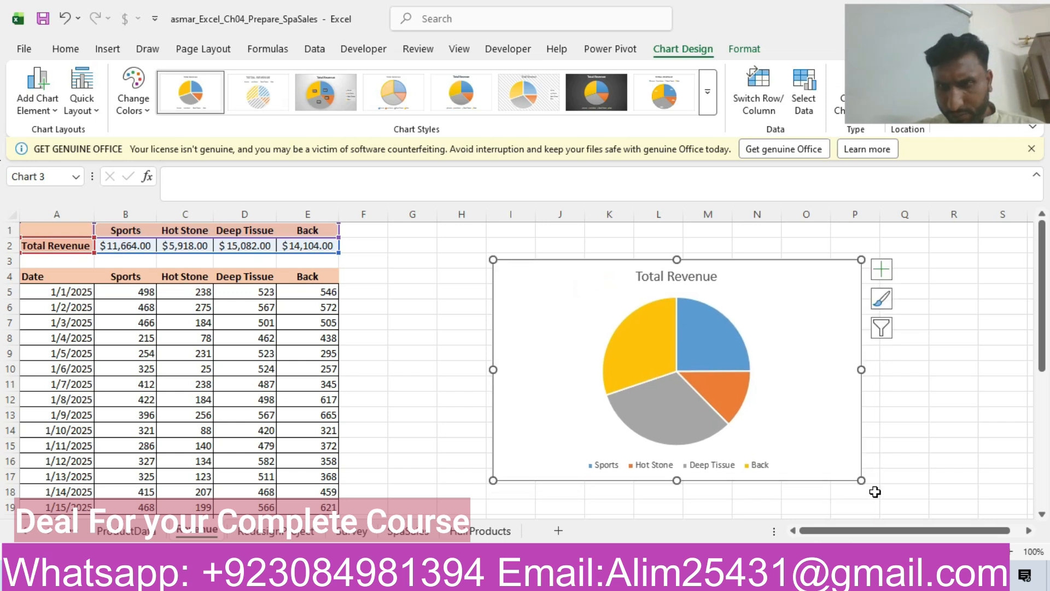
pyautogui.moveTo(862, 479); pyautogui.dragTo(817, 472)
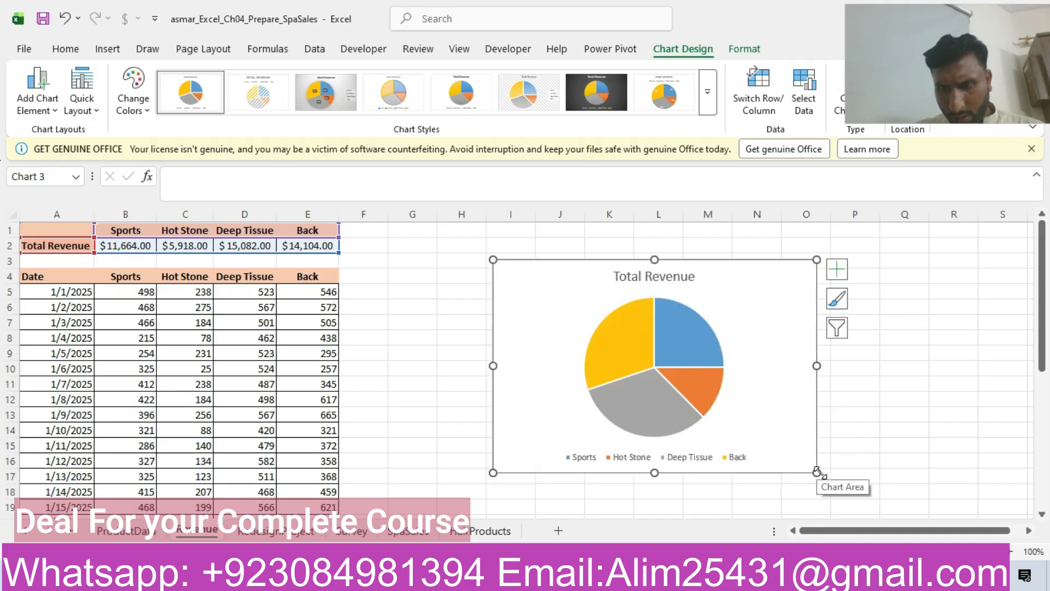
pyautogui.click(811, 477)
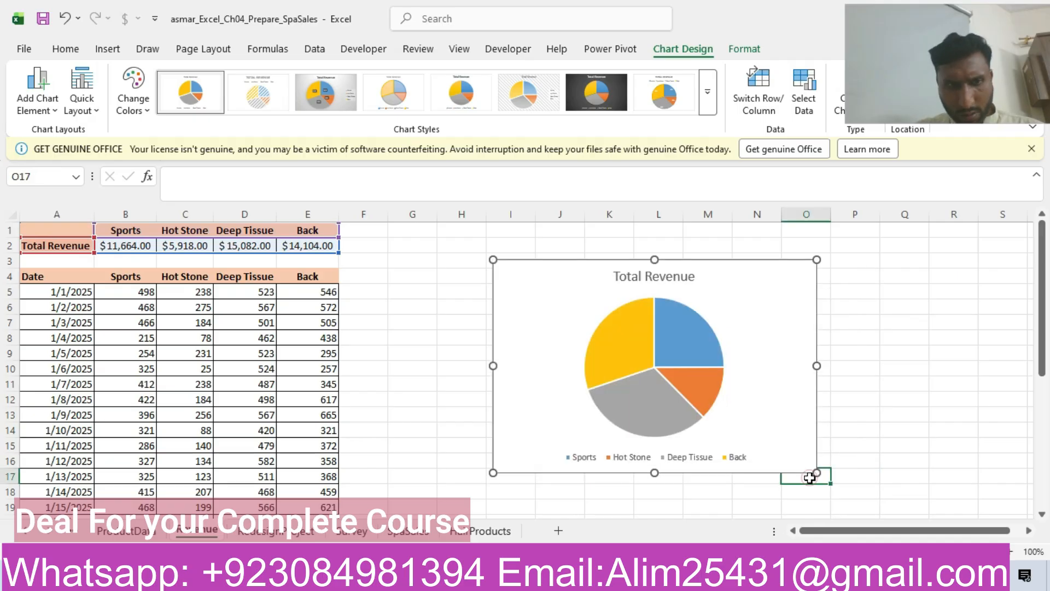
pyautogui.click(782, 445)
# Check the line chart instructions in the Word document, then insert a Line chart from the range A4:E35 on the Excel Revenue worksheet.
pyautogui.click(471, 577)
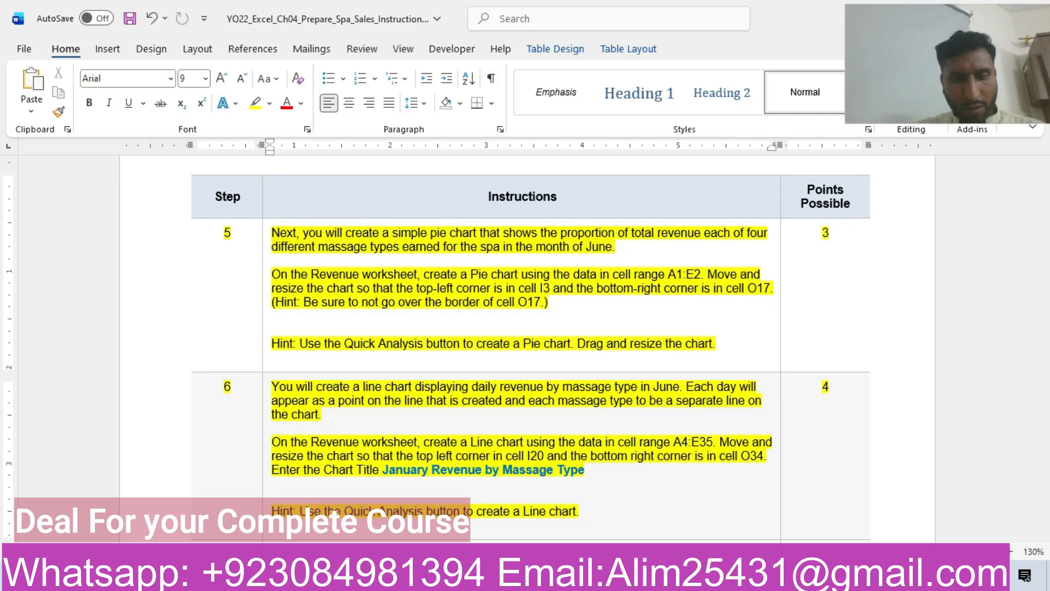
pyautogui.click(356, 579)
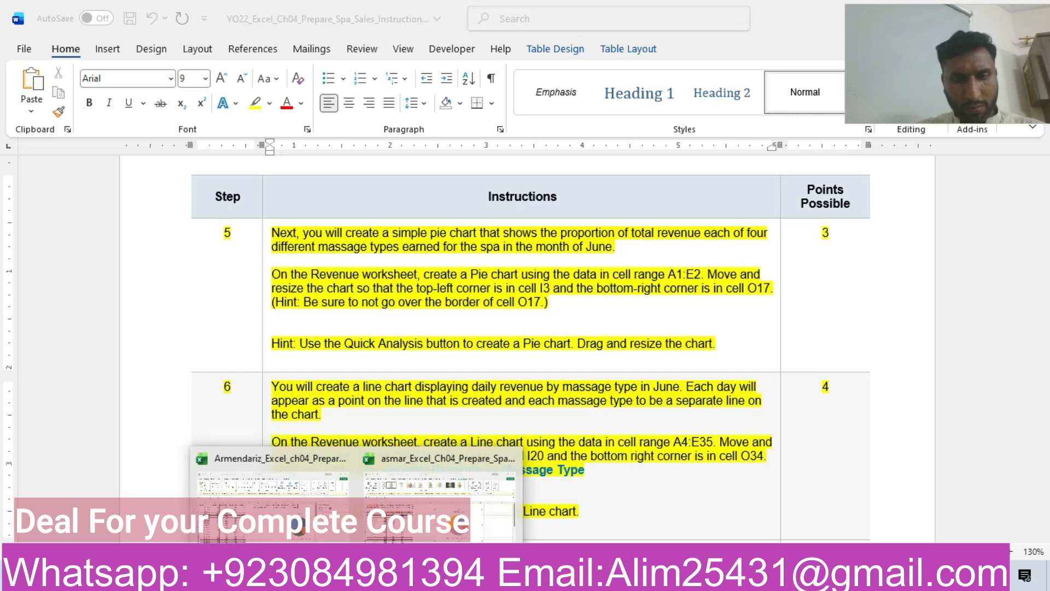
pyautogui.click(365, 528)
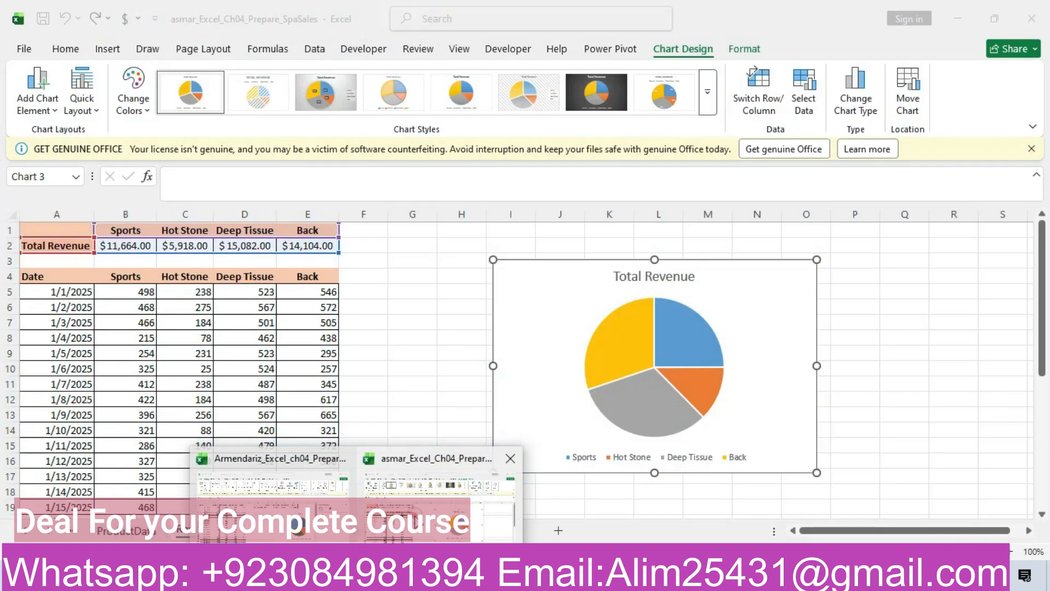
pyautogui.moveTo(33, 277); pyautogui.dragTo(297, 508)
pyautogui.click(107, 49)
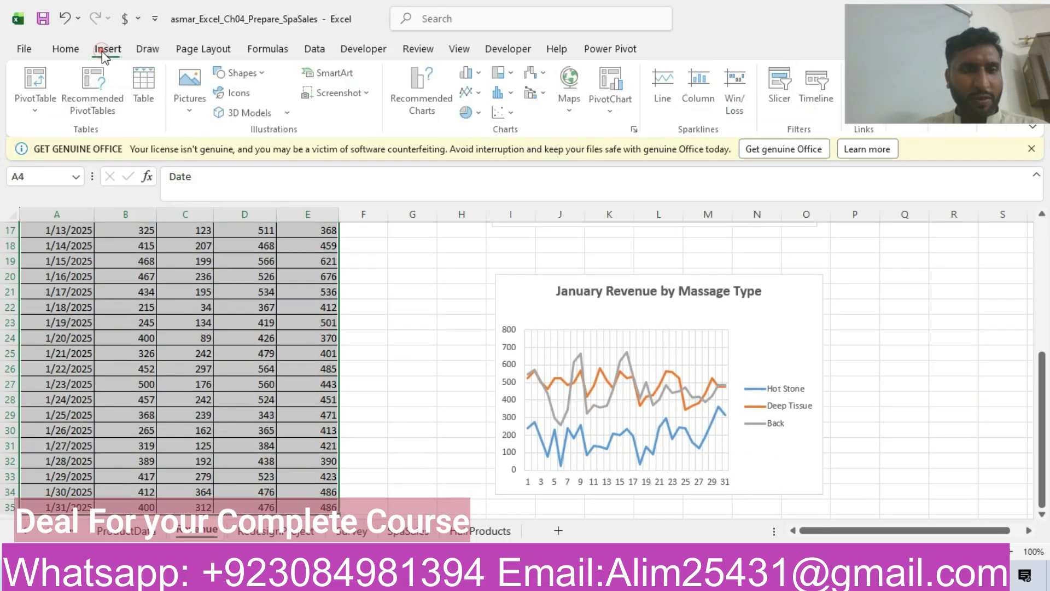
pyautogui.click(406, 77)
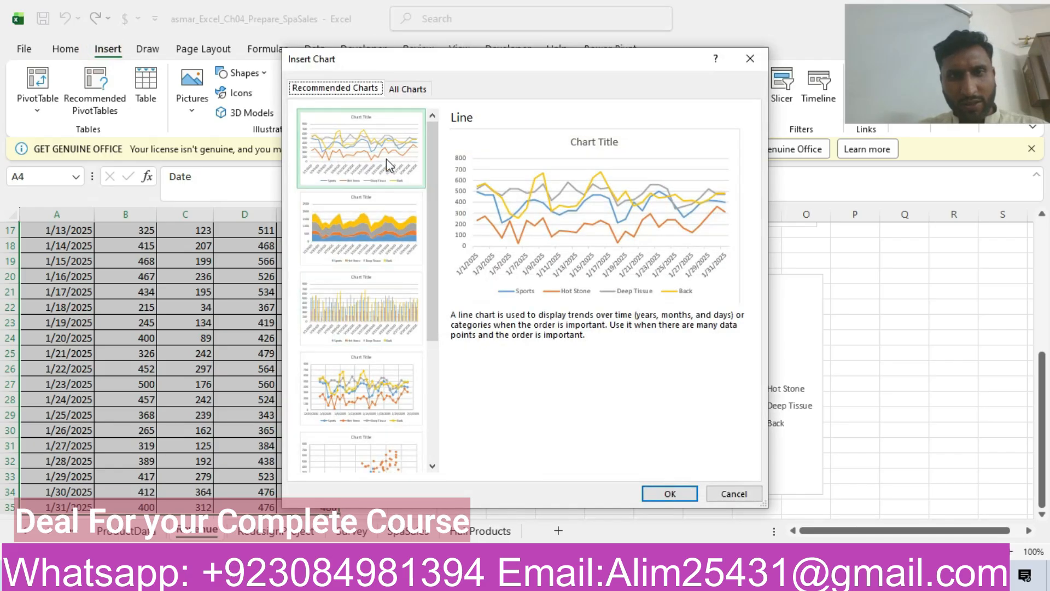
pyautogui.click(669, 494)
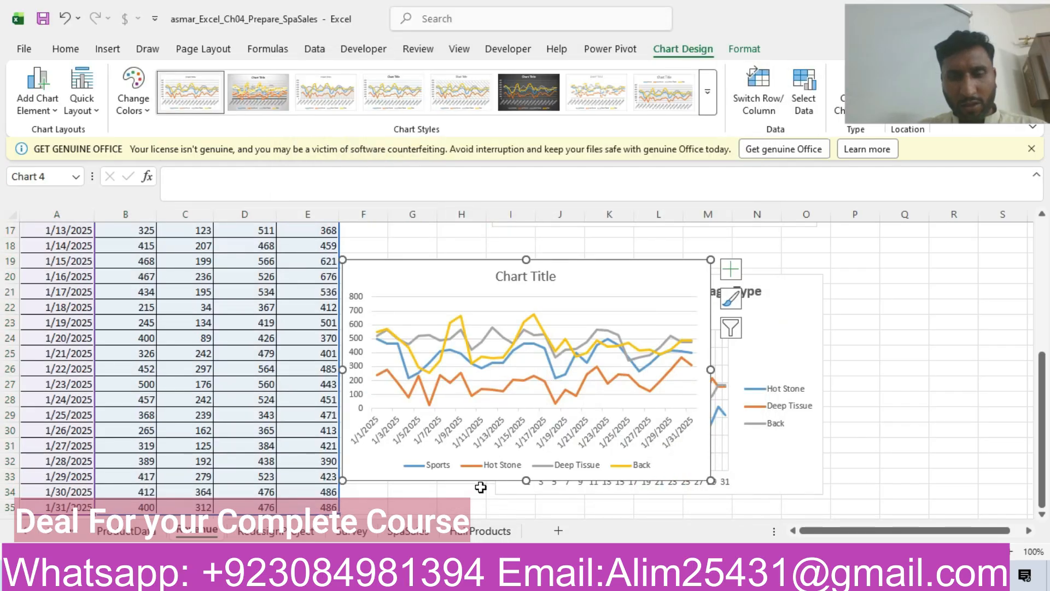
# Move the new line chart so its top-left corner lies in cell I20, checking the placement against the Word instructions.
pyautogui.click(471, 575)
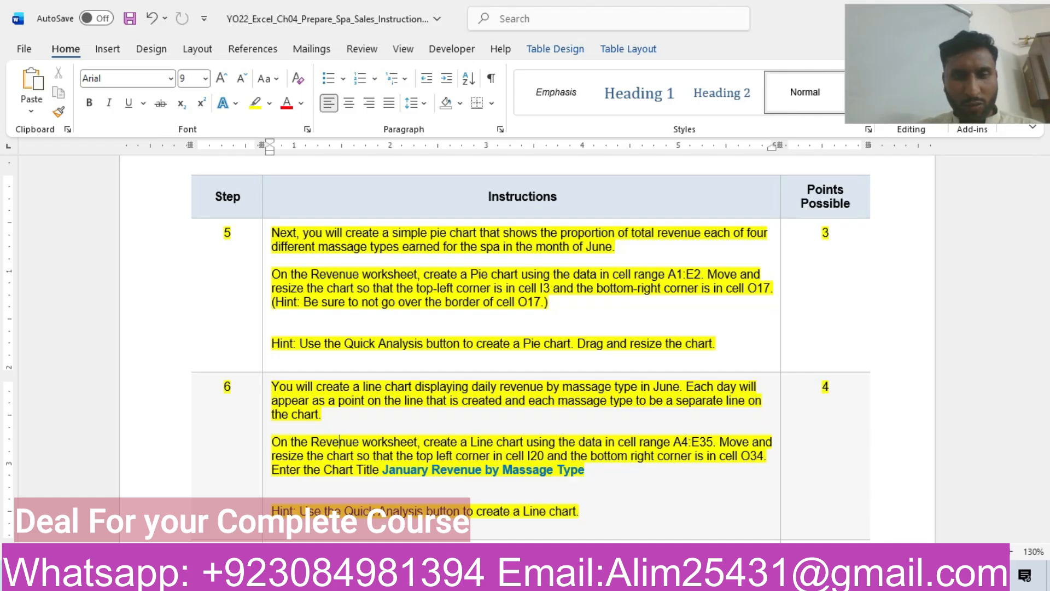
pyautogui.moveTo(356, 575)
pyautogui.click(470, 493)
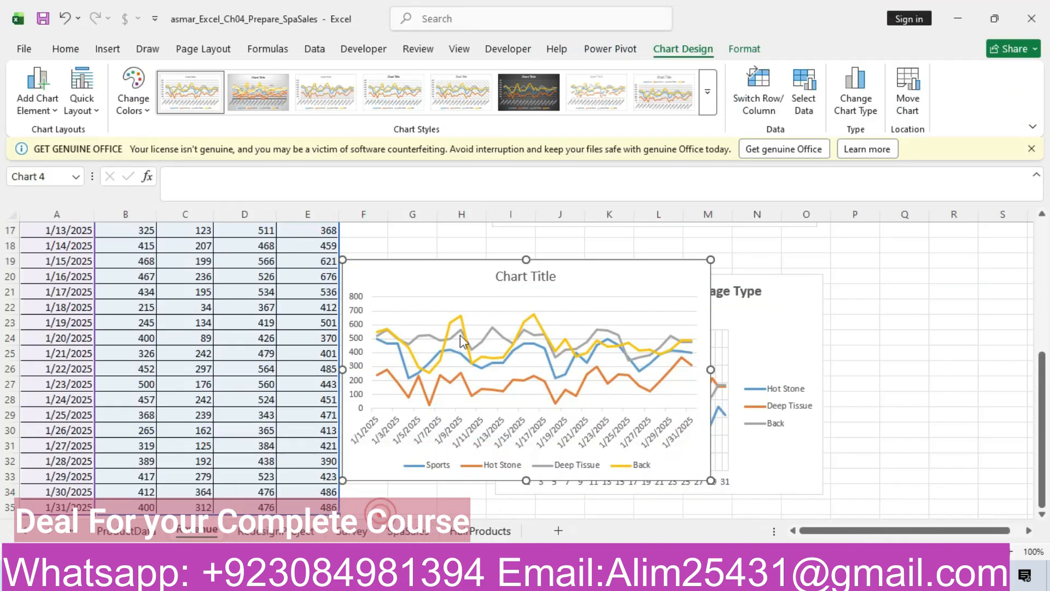
pyautogui.moveTo(471, 276); pyautogui.dragTo(627, 292)
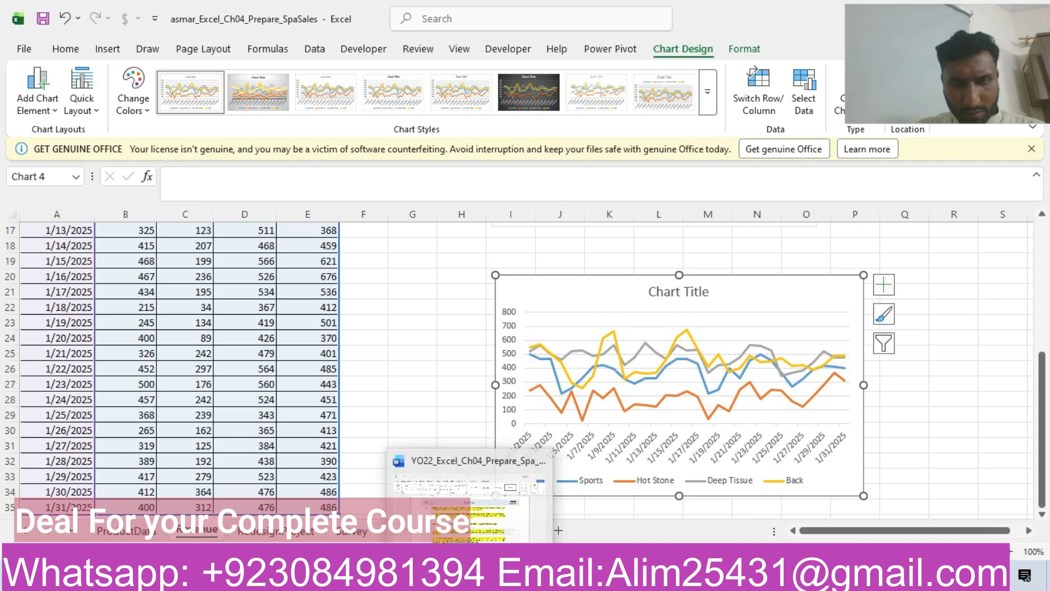
pyautogui.click(476, 495)
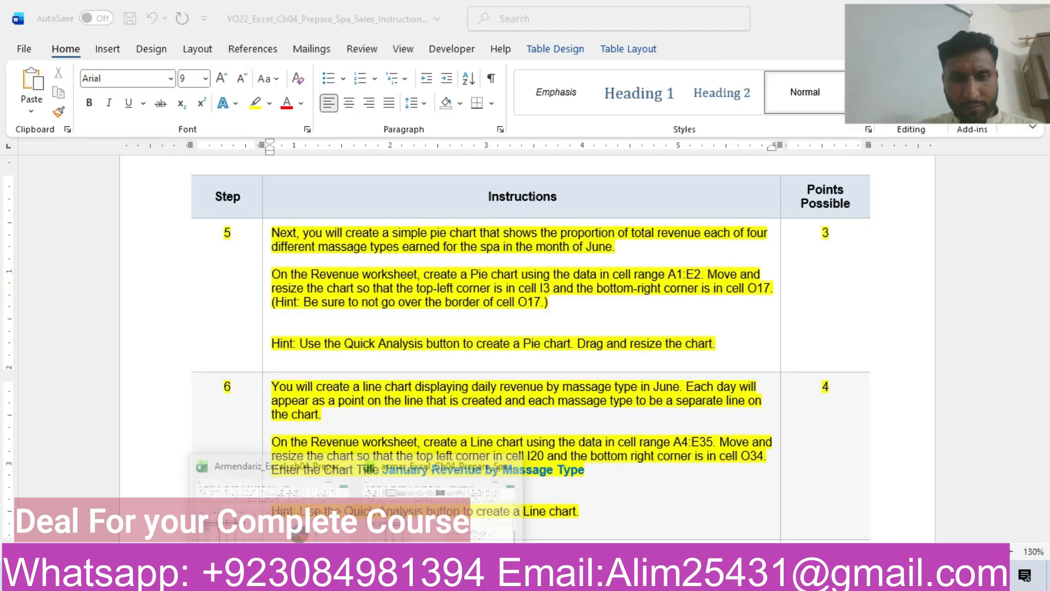
pyautogui.click(434, 462)
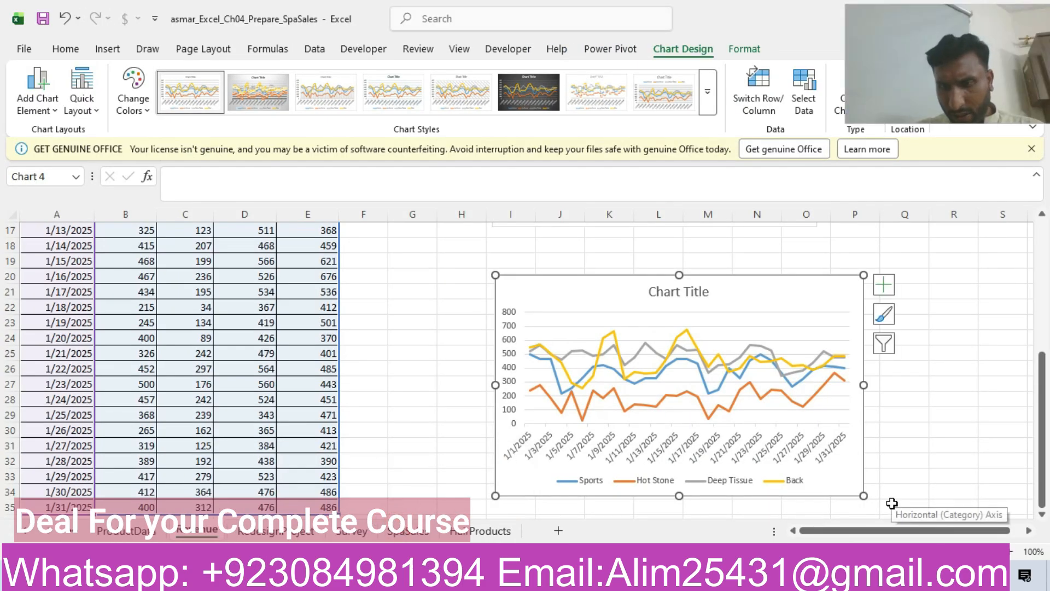
pyautogui.click(873, 496)
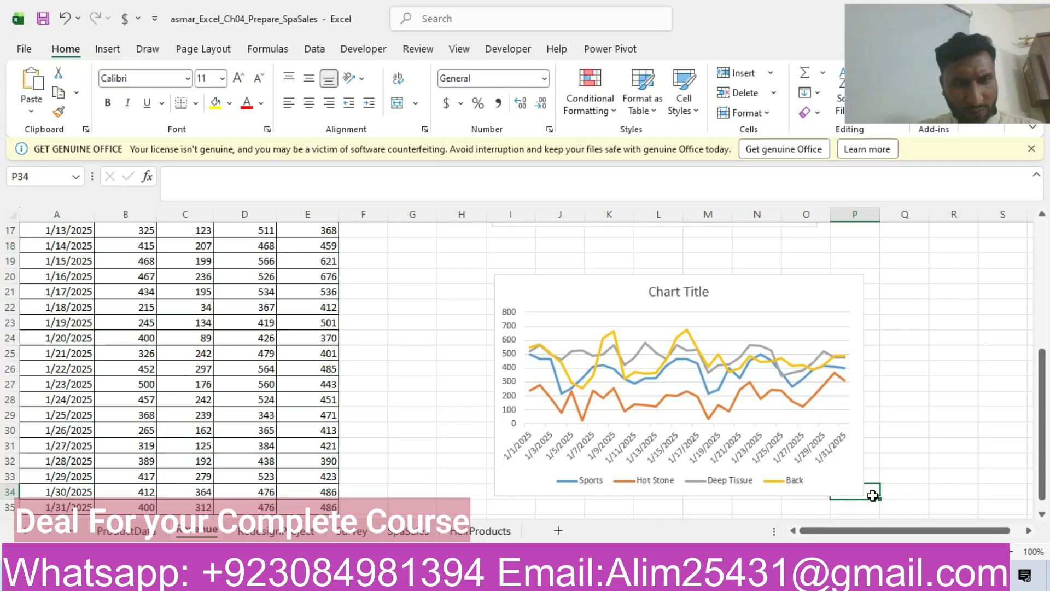
# Copy the chart title from the Word instructions and set the line chart's title to January Revenue by Massage Type.
pyautogui.click(484, 577)
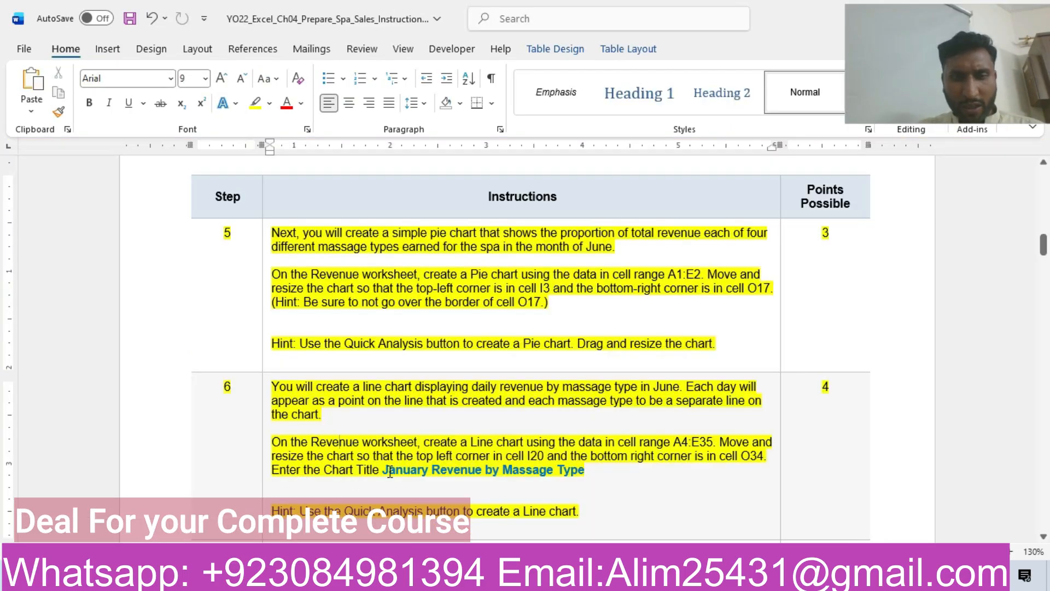
pyautogui.moveTo(386, 471); pyautogui.dragTo(572, 477)
pyautogui.hotkey('ctrl', 'c')
pyautogui.moveTo(357, 577)
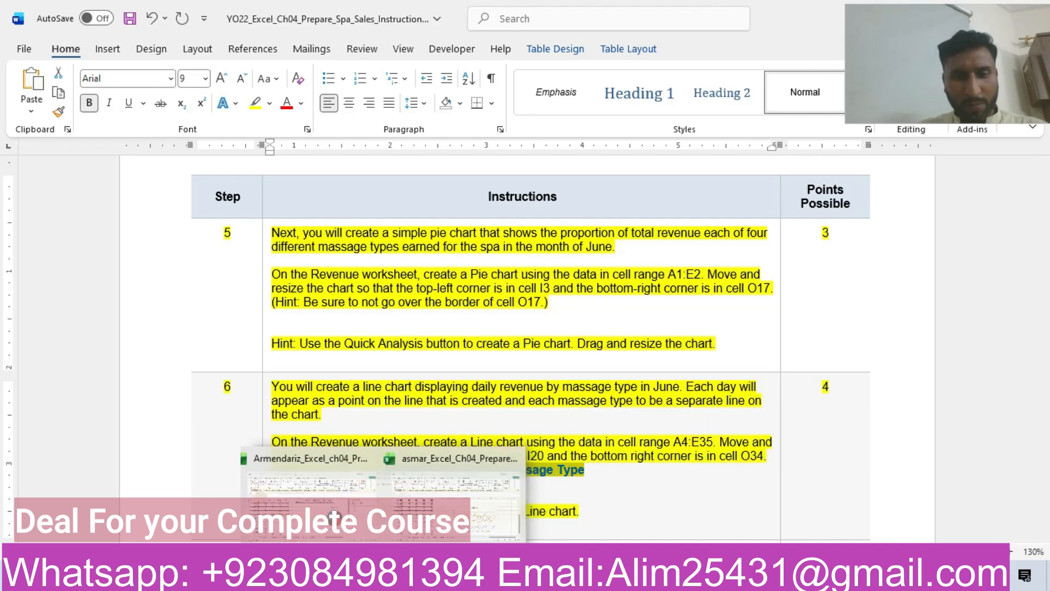
pyautogui.click(440, 493)
pyautogui.click(674, 290)
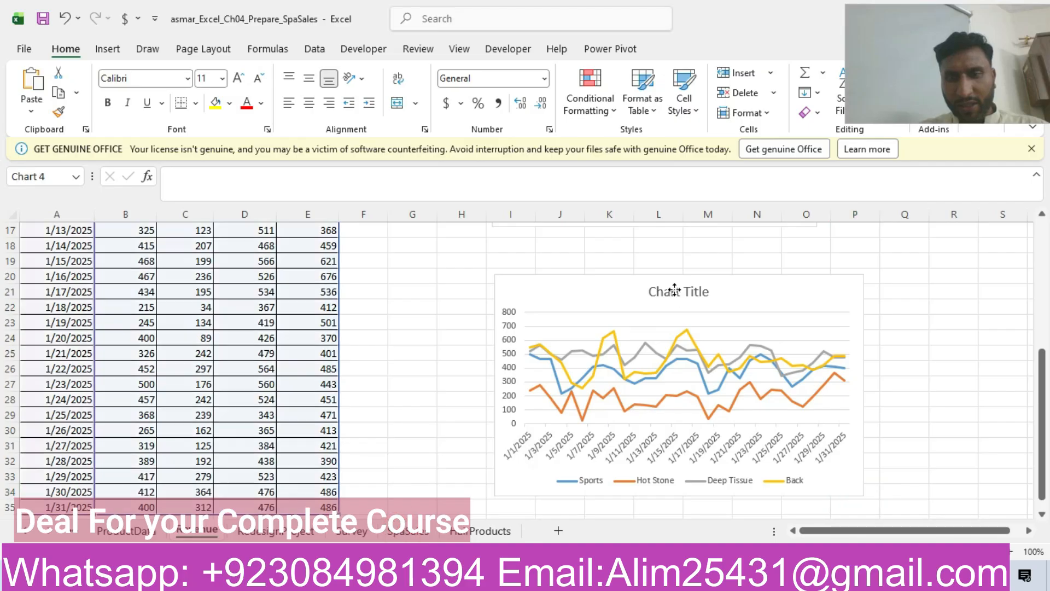
pyautogui.click(709, 291)
pyautogui.press('BackSpace')
pyautogui.press('BackSpace')
pyautogui.press('BackSpace')
pyautogui.press('BackSpace')
pyautogui.press('BackSpace')
pyautogui.press('BackSpace')
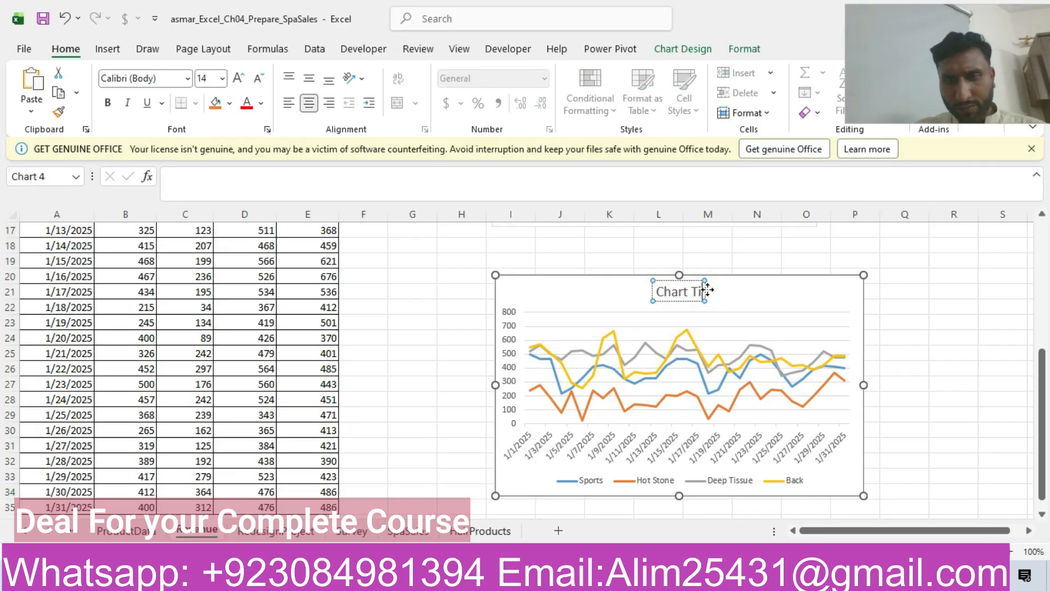
pyautogui.press('BackSpace')
pyautogui.press('BackSpace')
pyautogui.press('BackSpace')
pyautogui.press('BackSpace')
pyautogui.press('BackSpace')
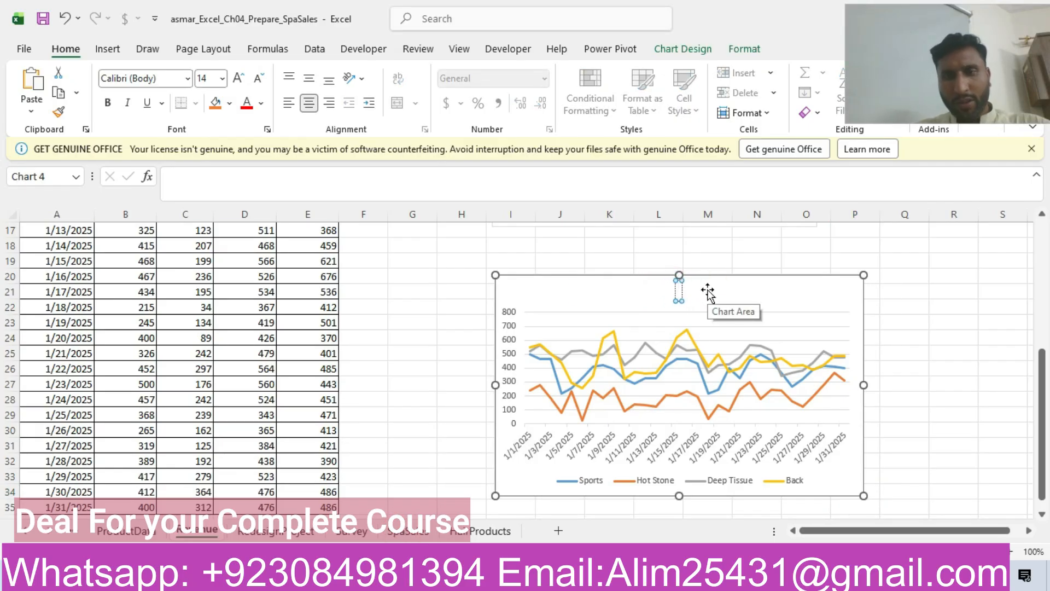
pyautogui.hotkey('ctrl', 'v')
# Return to the Word instructions and highlight the whole step 7 row about the RedesignProject stacked bar chart in yellow.
pyautogui.click(465, 541)
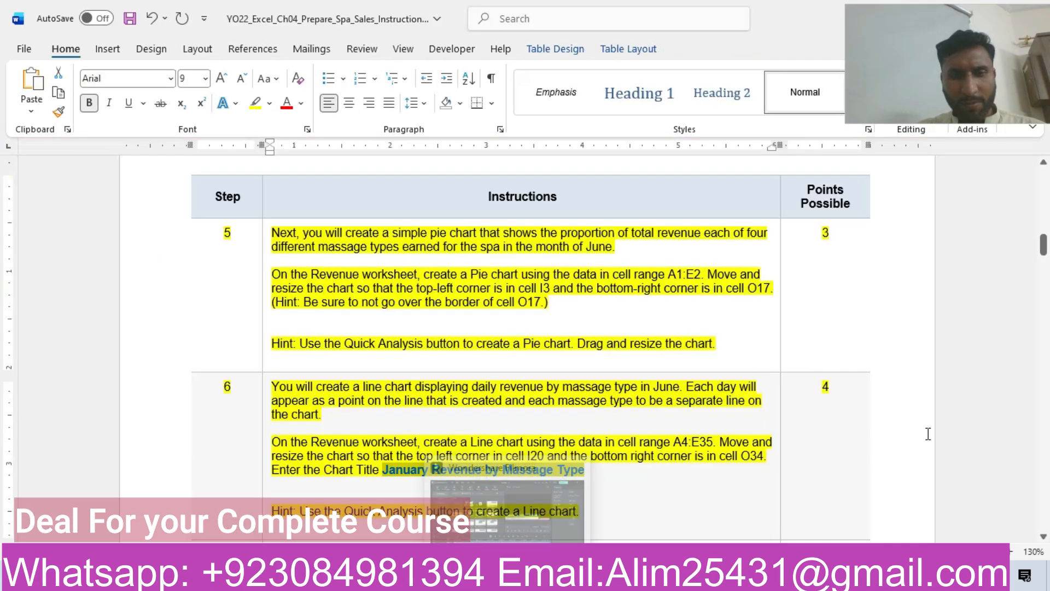
pyautogui.moveTo(1043, 245); pyautogui.dragTo(1044, 264)
pyautogui.click(164, 253)
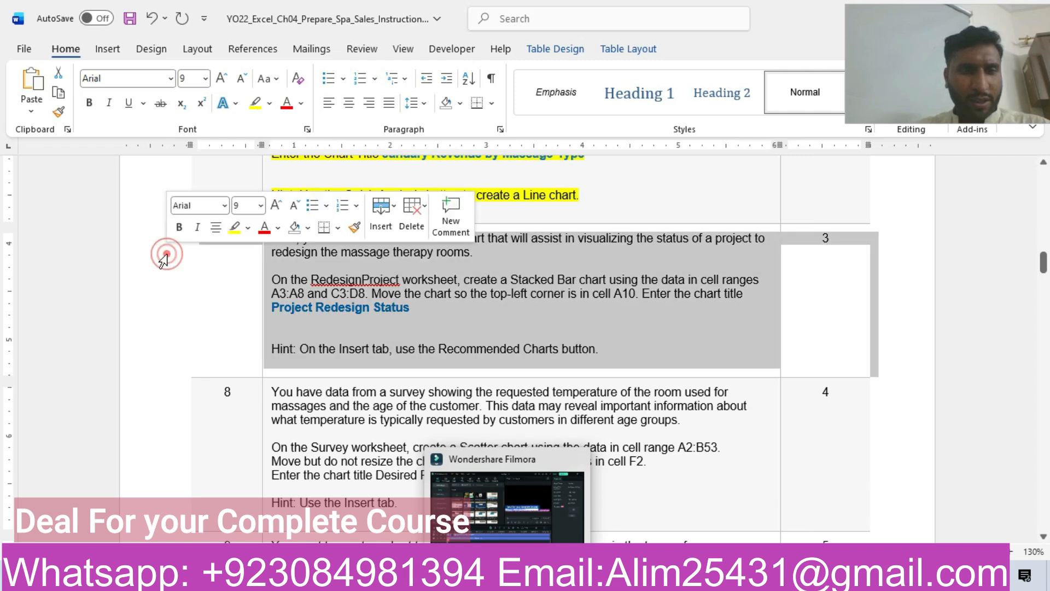
pyautogui.click(236, 229)
pyautogui.click(468, 339)
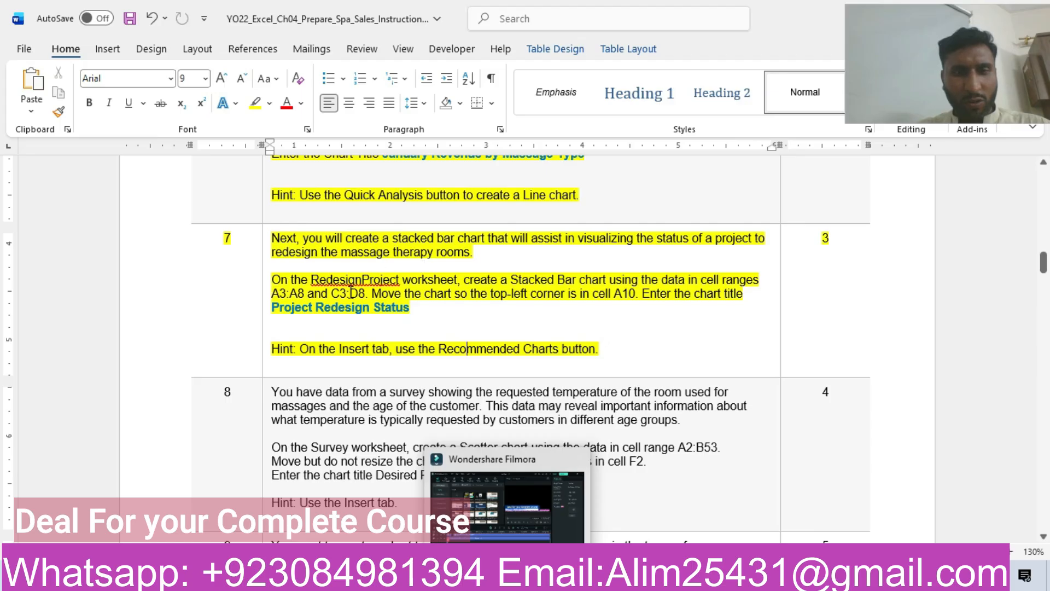
pyautogui.click(343, 311)
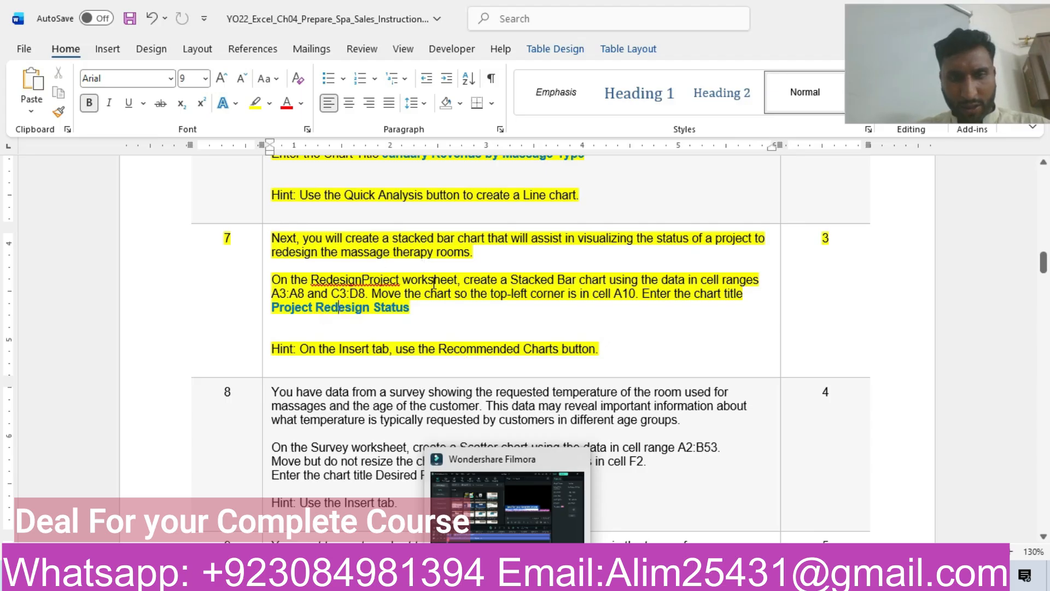
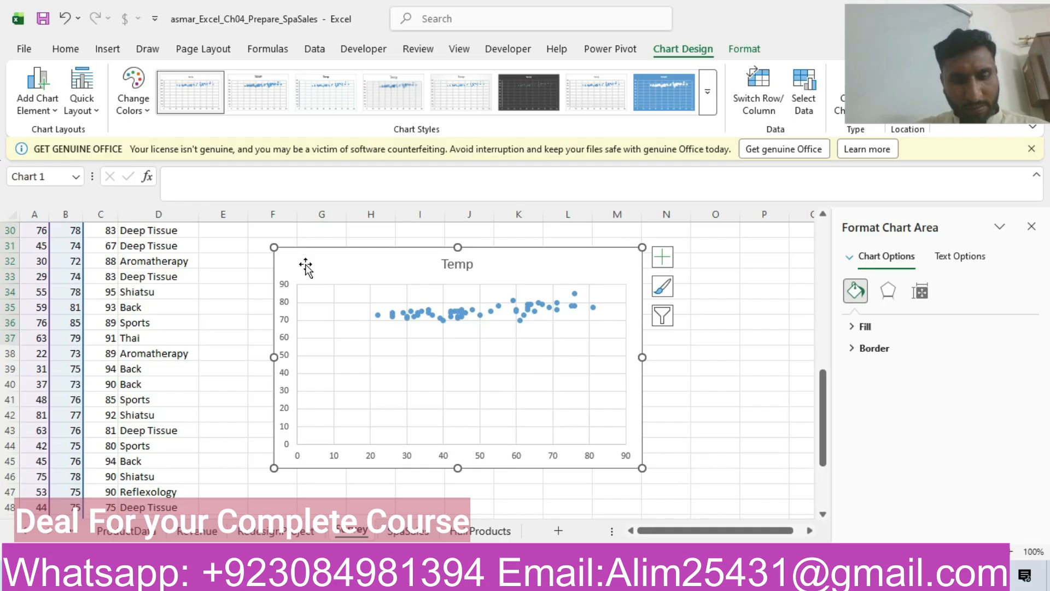
# Cut the Temp scatter chart on the Survey worksheet and paste it so its top-left corner lies in cell F2.
pyautogui.press('Delete')
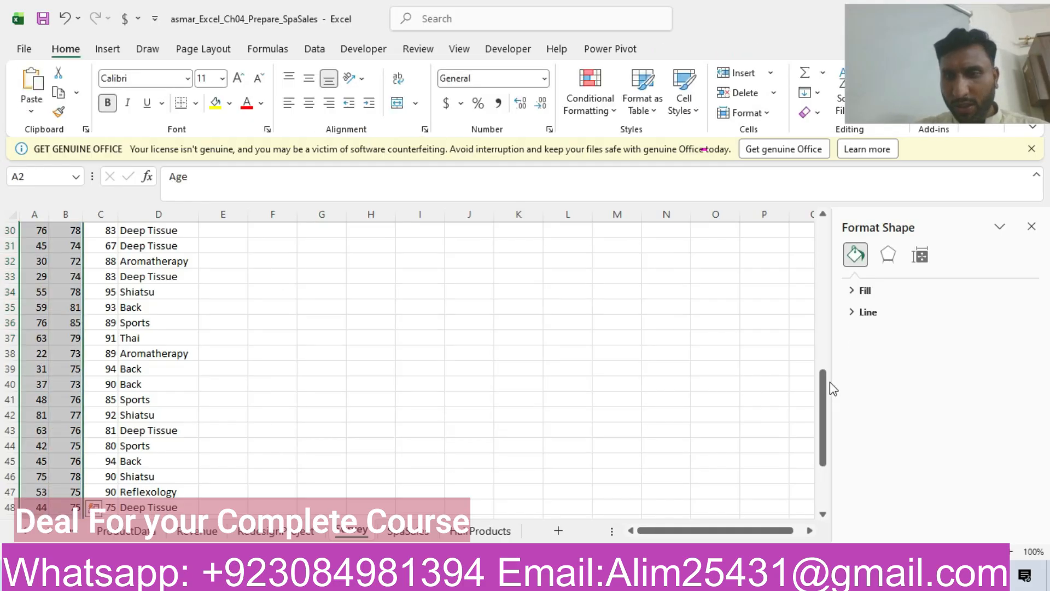
pyautogui.scroll(1, 826, 401)
pyautogui.moveTo(826, 401); pyautogui.dragTo(900, 221)
pyautogui.click(295, 254)
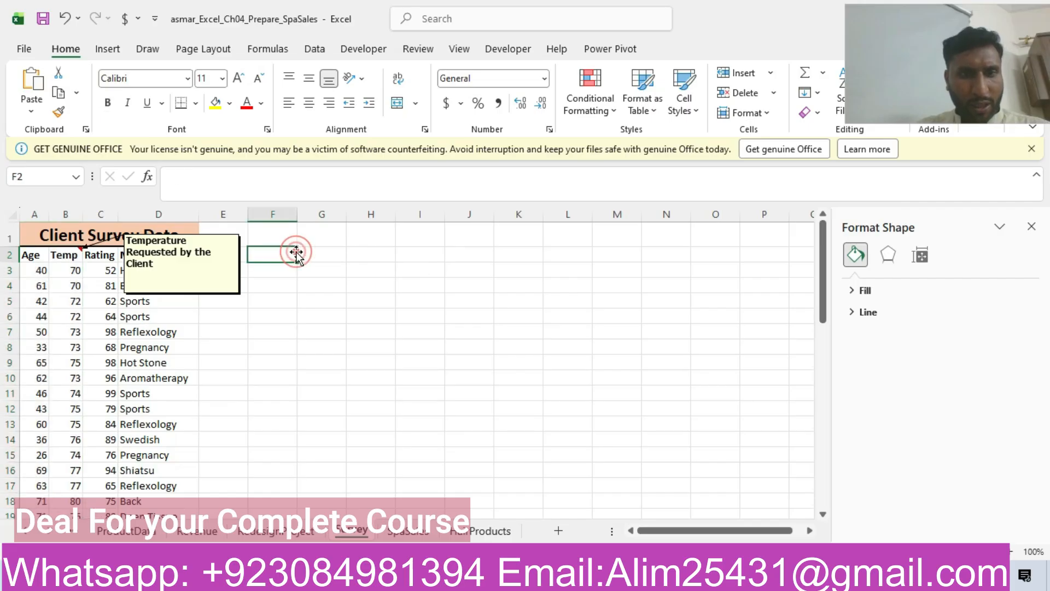
pyautogui.hotkey('ctrl', 'v')
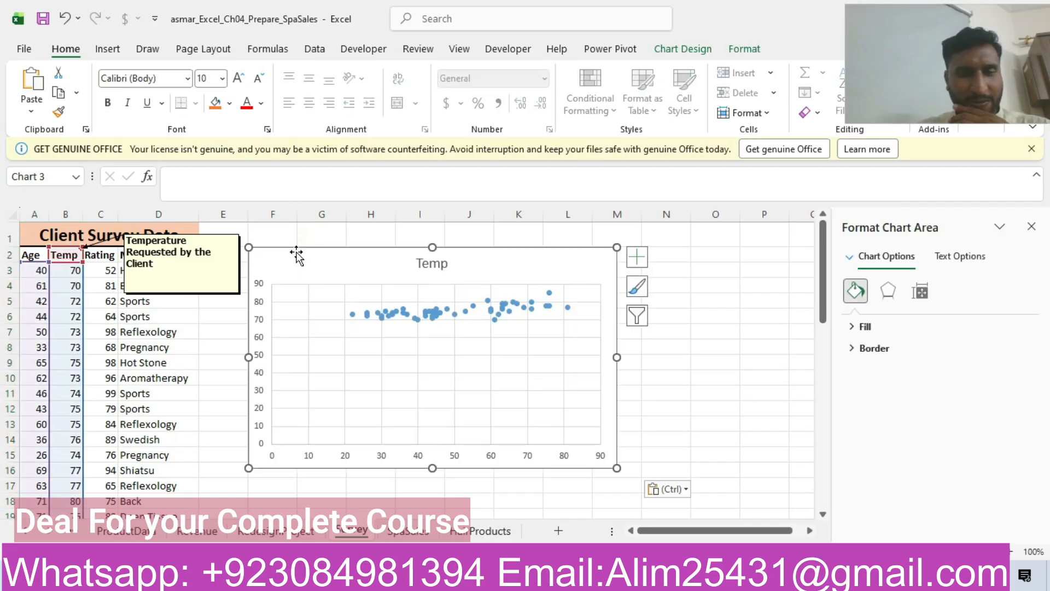
# Copy the title from step 8 of the Word instructions and set the Excel scatter chart's title to Desired Room Temperature by Age, without an extra blank line.
pyautogui.click(472, 578)
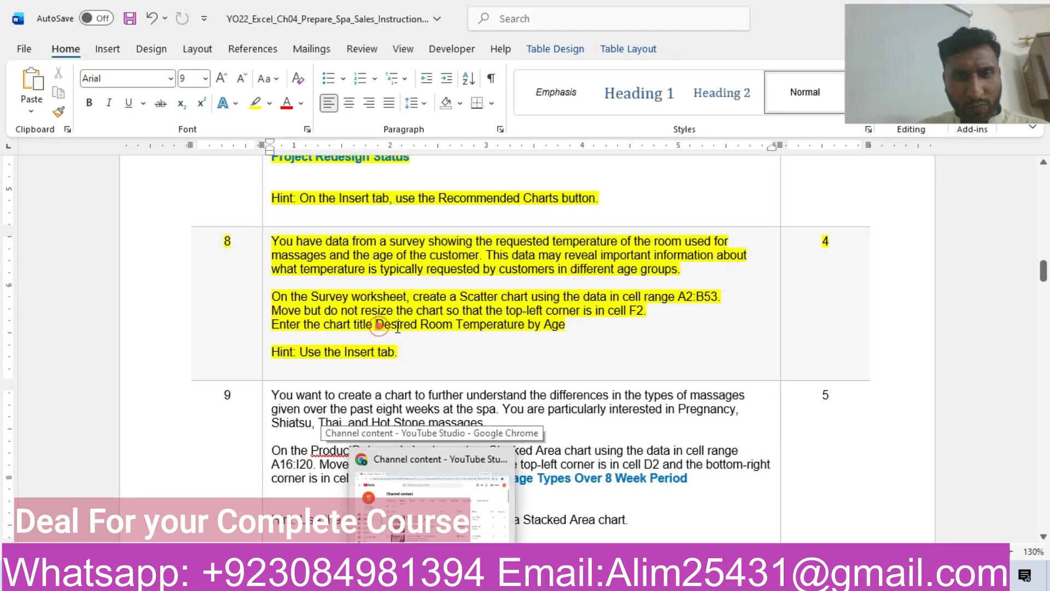
pyautogui.moveTo(376, 326); pyautogui.dragTo(539, 334)
pyautogui.hotkey('ctrl', 'c')
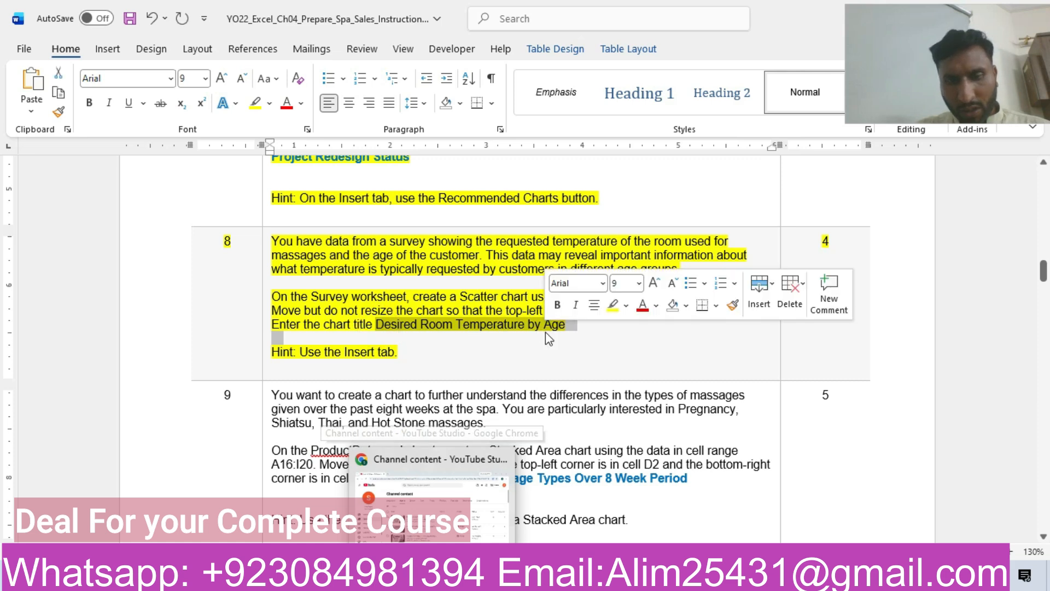
pyautogui.moveTo(494, 579)
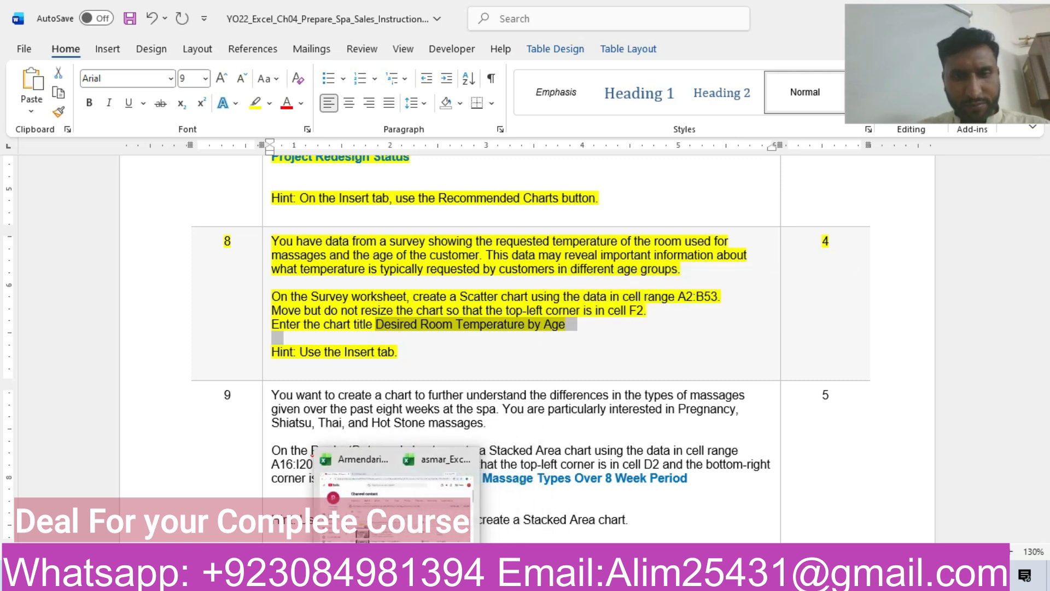
pyautogui.click(446, 502)
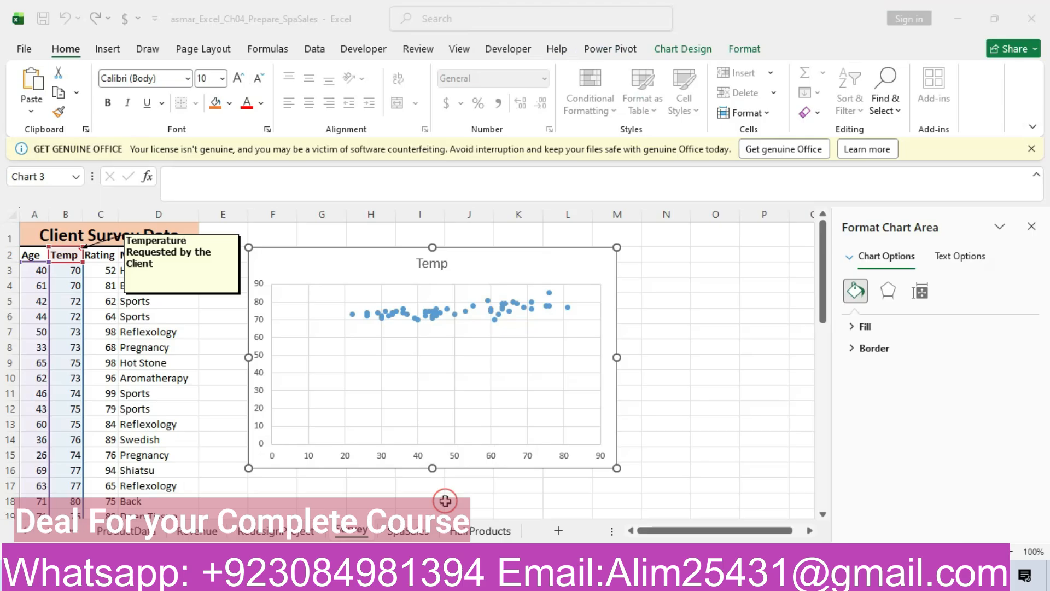
pyautogui.click(432, 263)
pyautogui.click(446, 264)
pyautogui.doubleClick(446, 264)
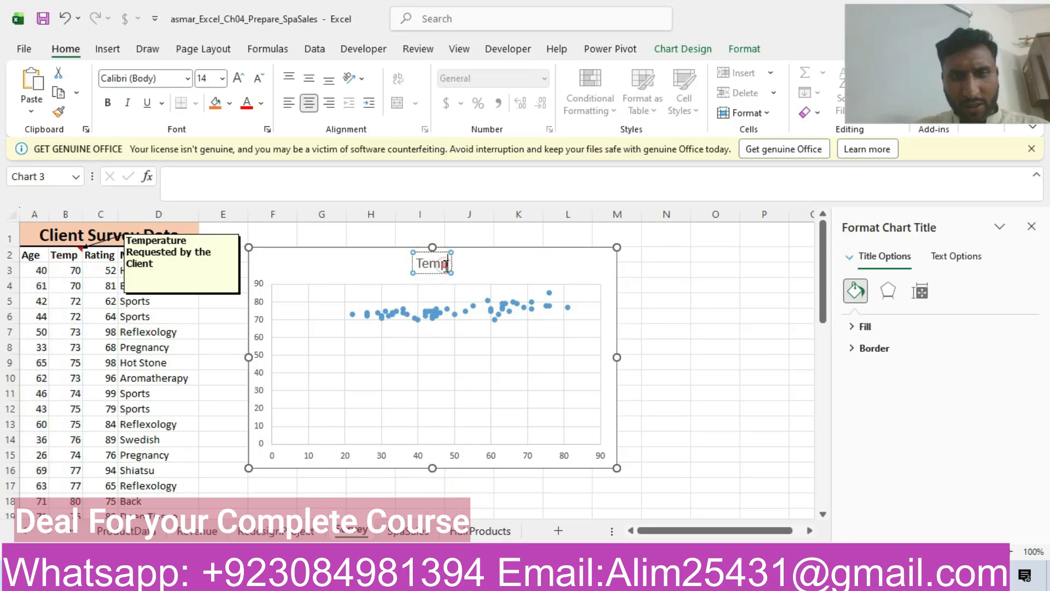
pyautogui.press('BackSpace')
pyautogui.hotkey('ctrl', 'v')
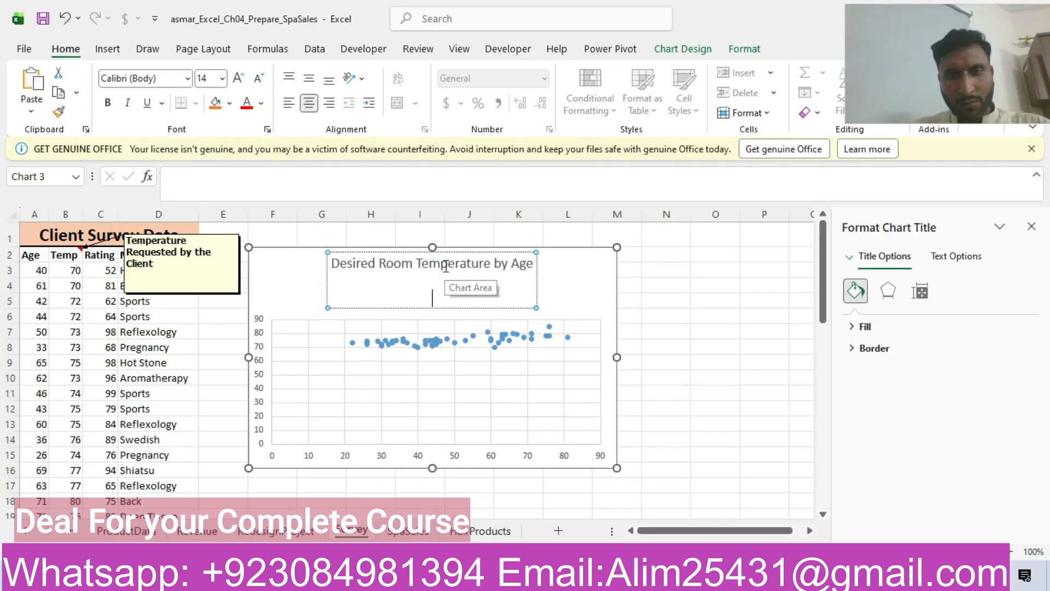
pyautogui.press('Return')
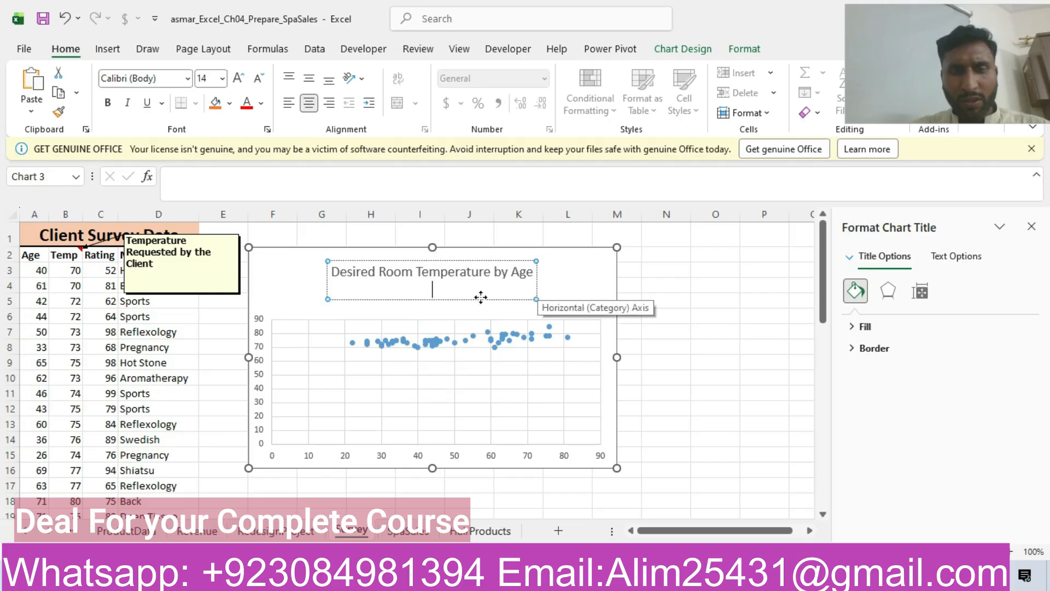
pyautogui.press('BackSpace')
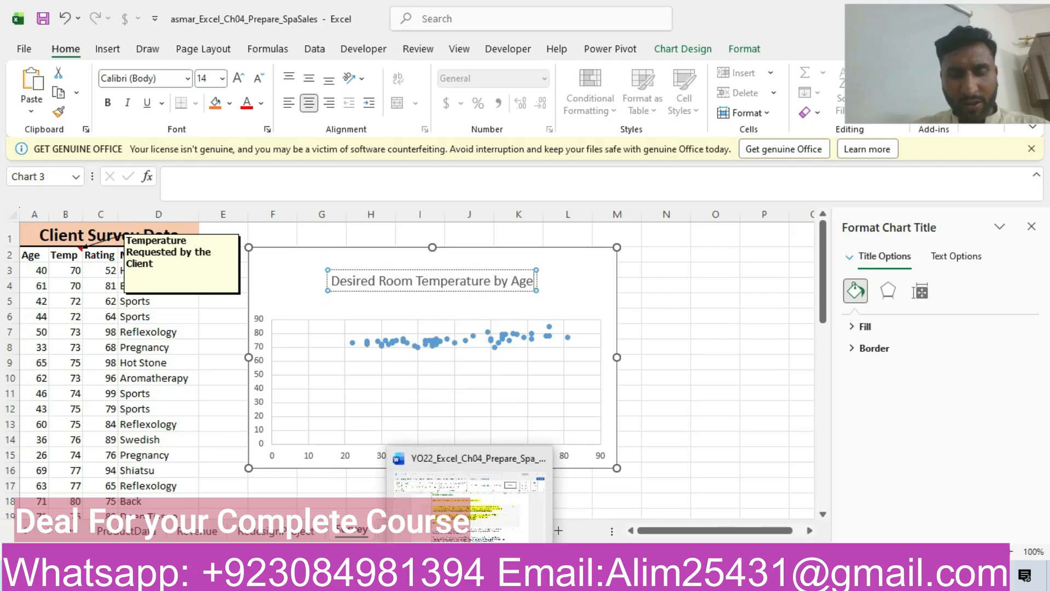
# Return to the Word instructions and highlight the whole step 9 row about the ProductData Stacked Area chart in yellow.
pyautogui.click(470, 578)
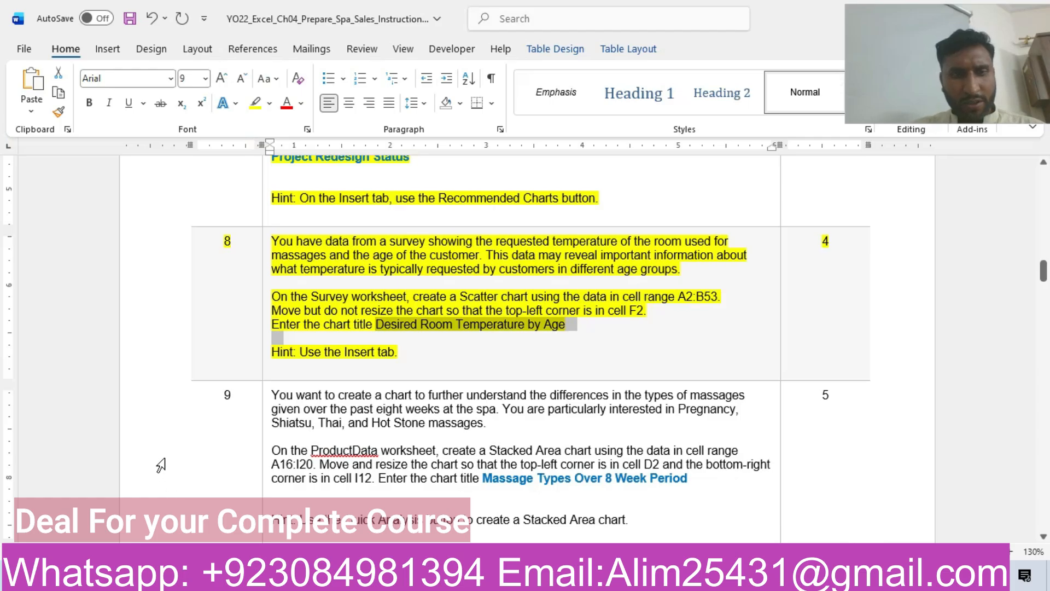
pyautogui.click(156, 442)
pyautogui.click(229, 420)
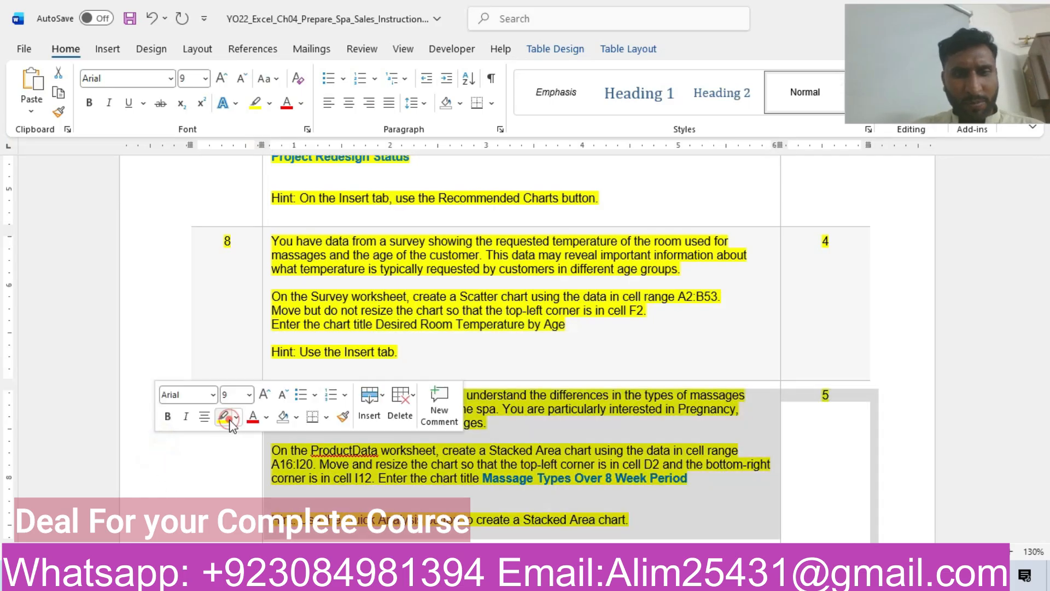
pyautogui.moveTo(1048, 275); pyautogui.dragTo(1049, 286)
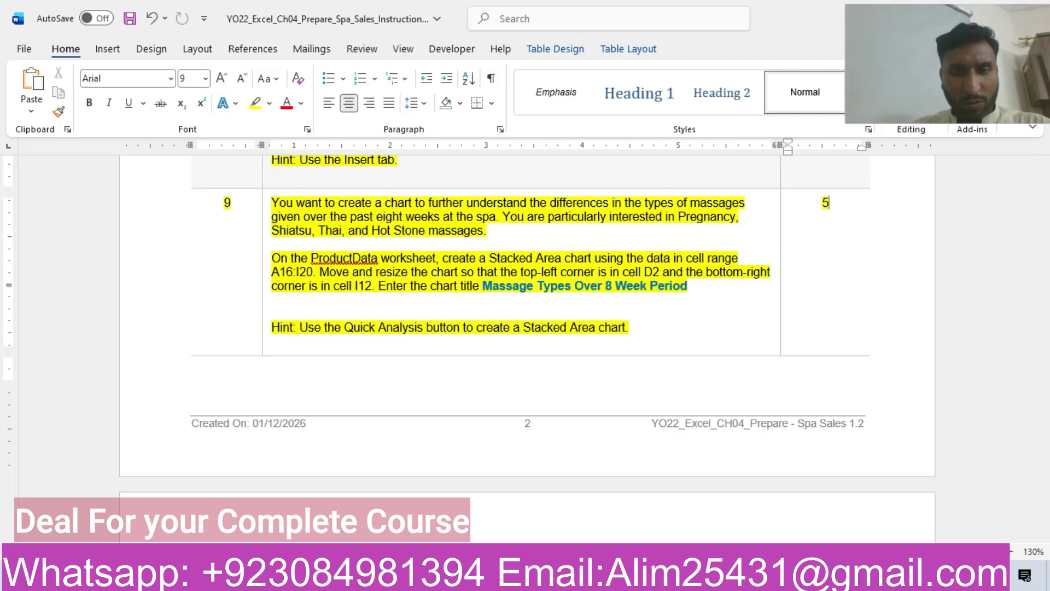
# Switch to the ProductData worksheet in the Excel workbook and delete the existing Massage Types Over 8 Week Period chart.
pyautogui.moveTo(358, 575)
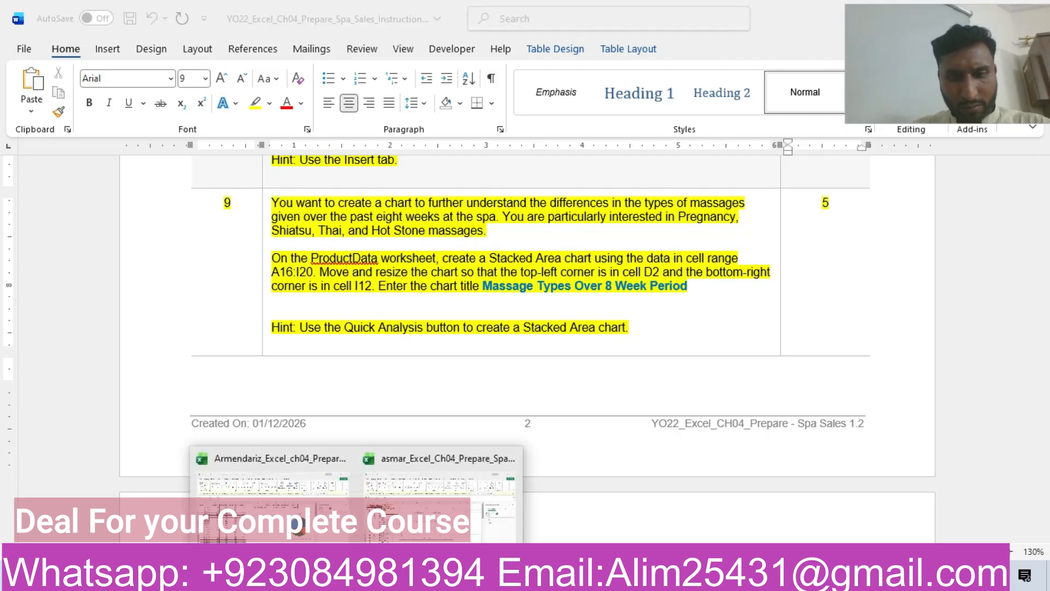
pyautogui.click(445, 507)
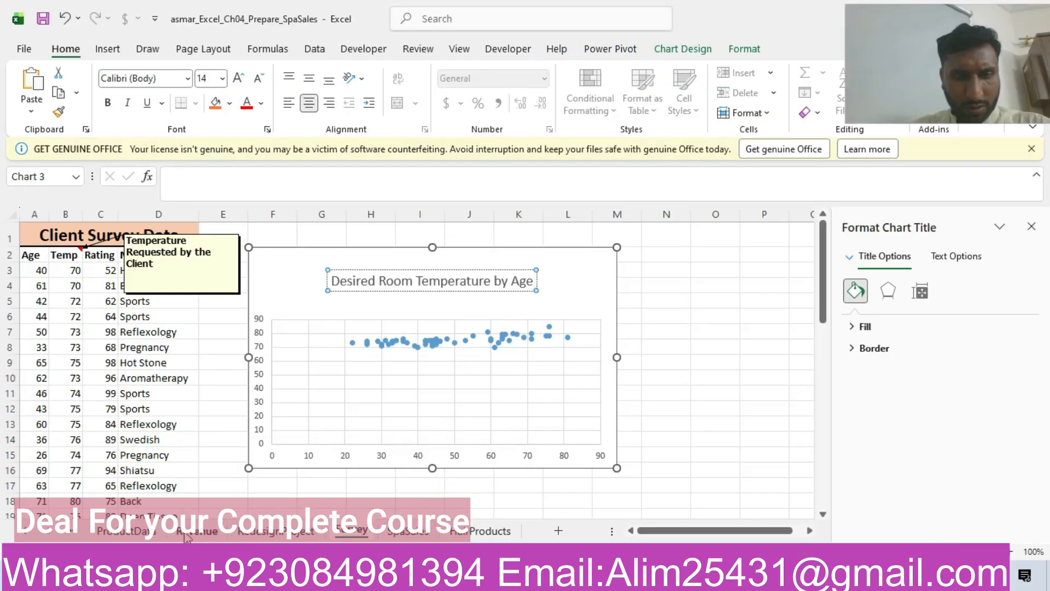
pyautogui.click(122, 530)
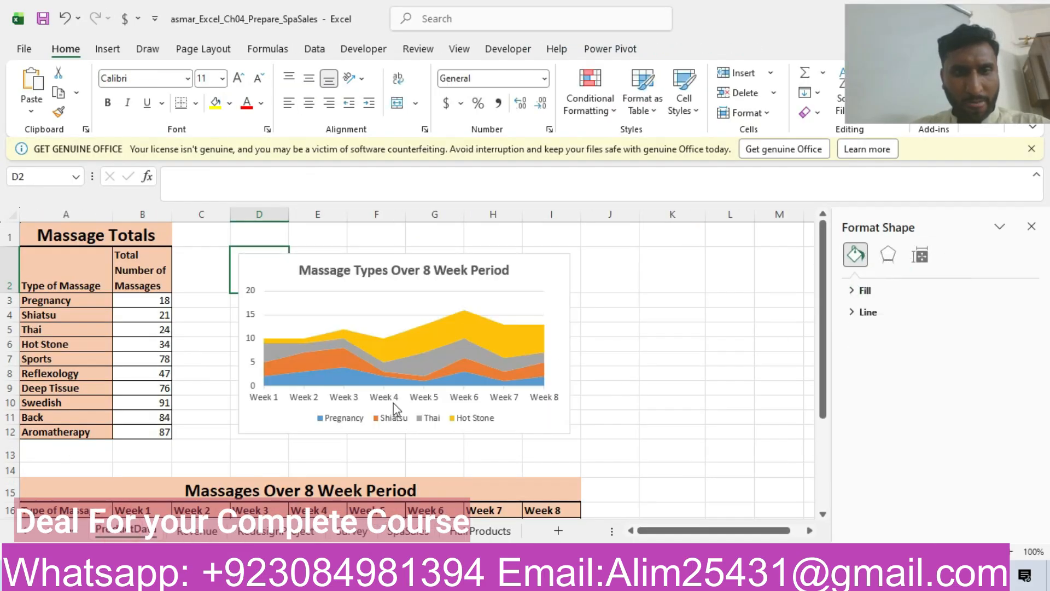
pyautogui.click(381, 266)
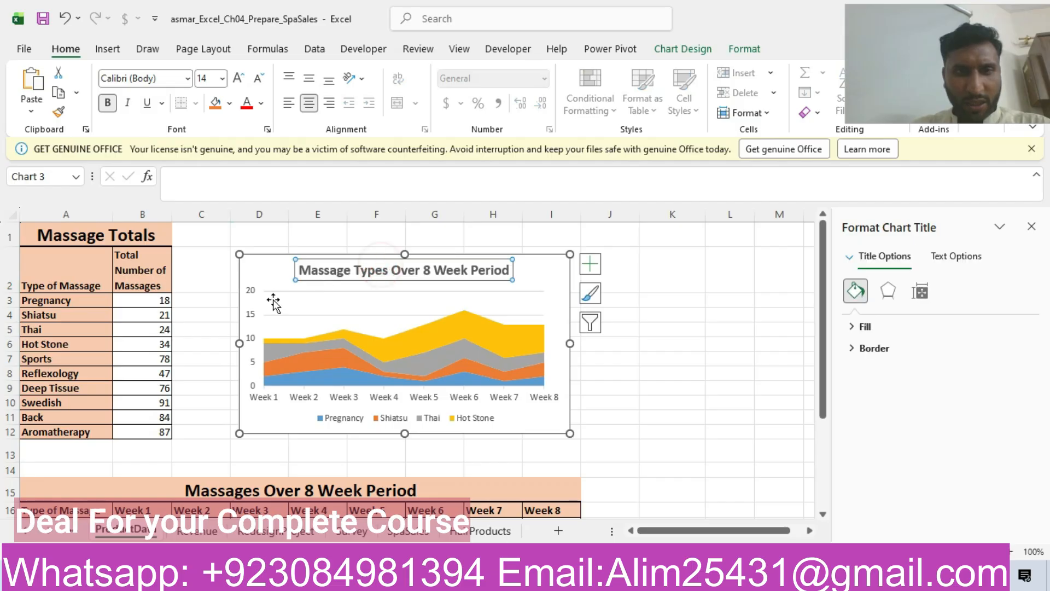
pyautogui.press('Delete')
pyautogui.click(258, 278)
pyautogui.press('Delete')
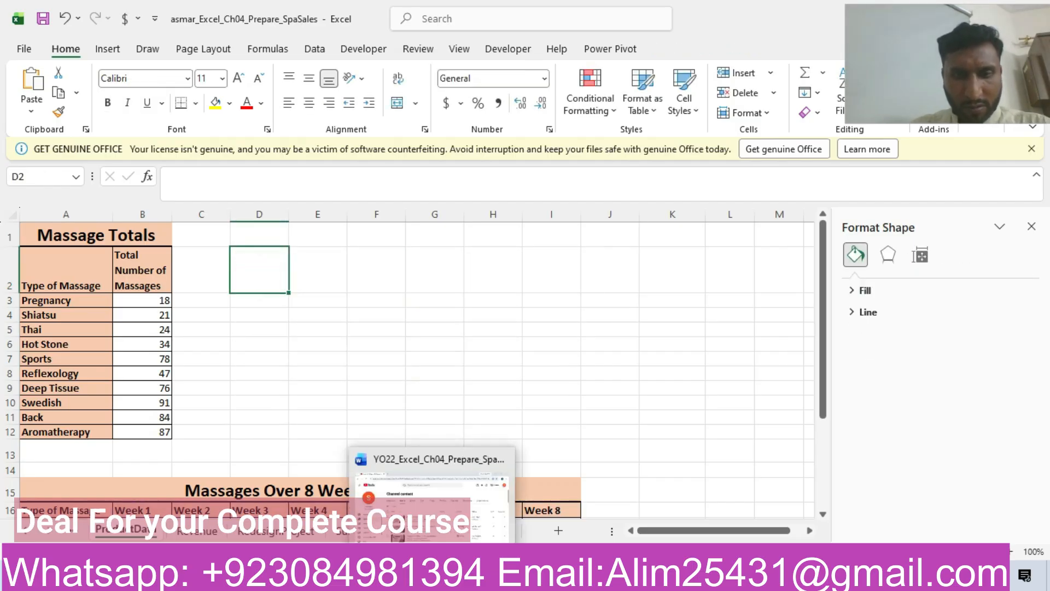
# Check step 9 of the Word instructions and insert a Stacked Area chart from the range A16:I20 on the Excel ProductData worksheet.
pyautogui.click(433, 576)
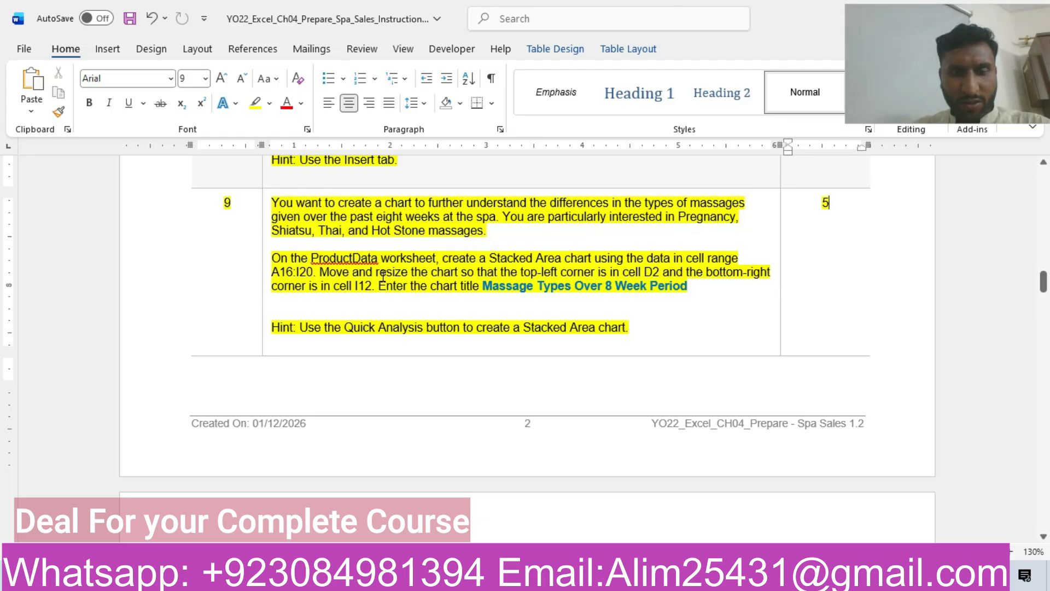
pyautogui.click(361, 576)
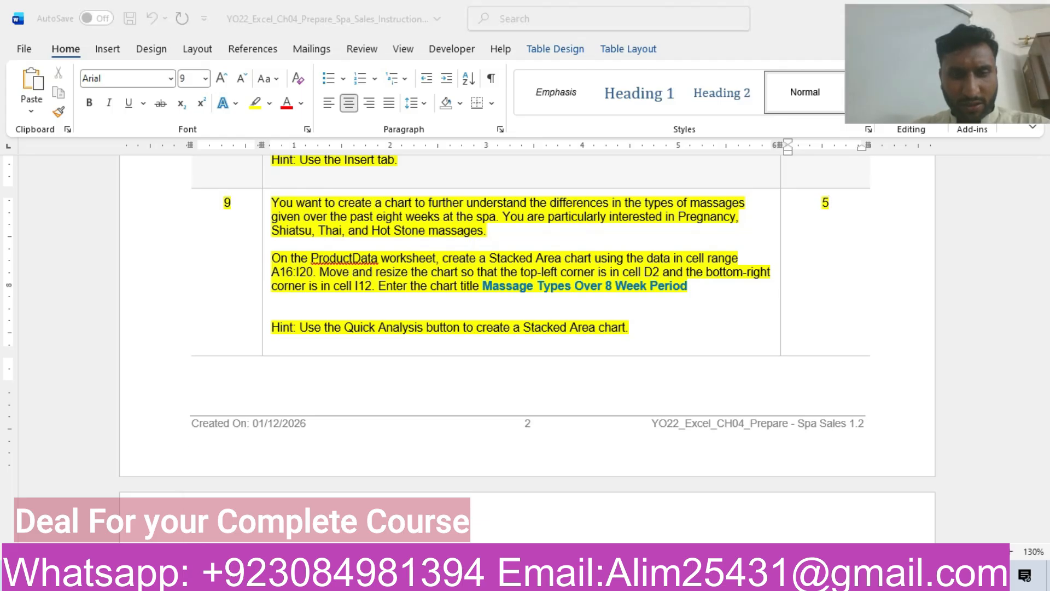
pyautogui.click(423, 526)
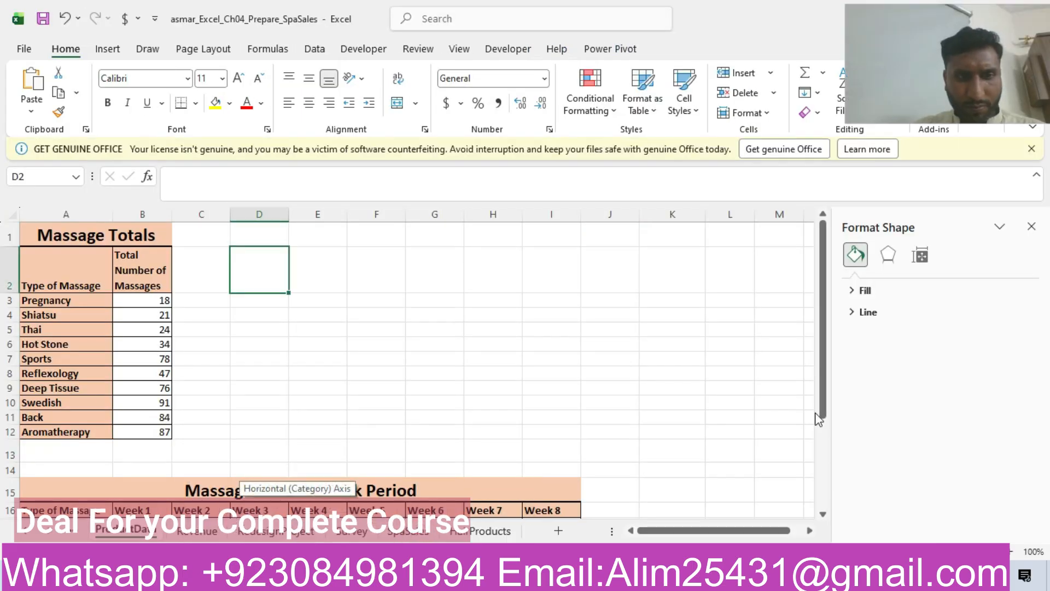
pyautogui.moveTo(825, 353); pyautogui.dragTo(851, 442)
pyautogui.moveTo(70, 354); pyautogui.dragTo(567, 417)
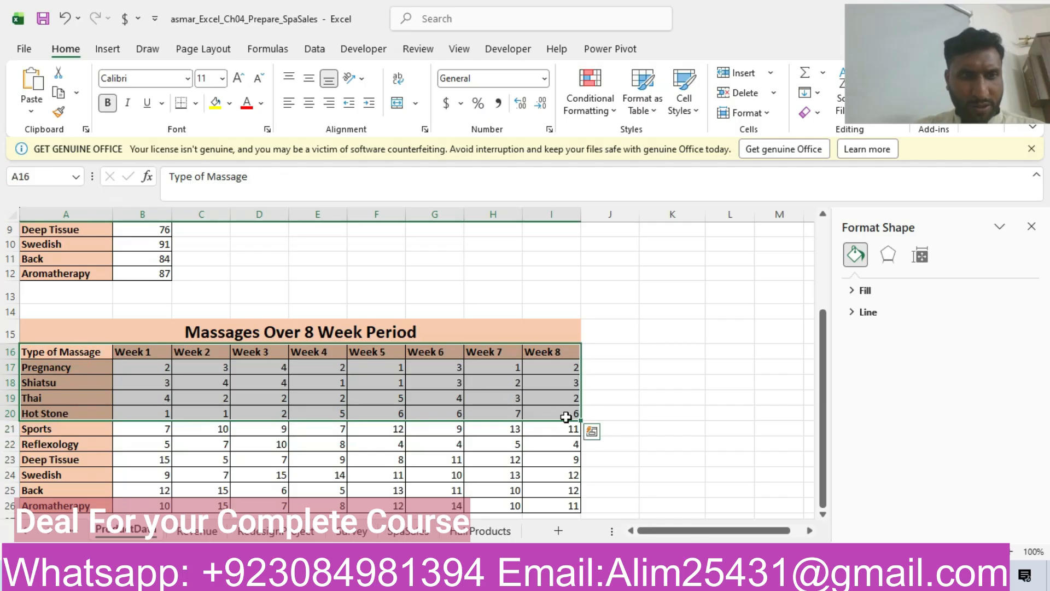
pyautogui.click(108, 49)
pyautogui.click(415, 84)
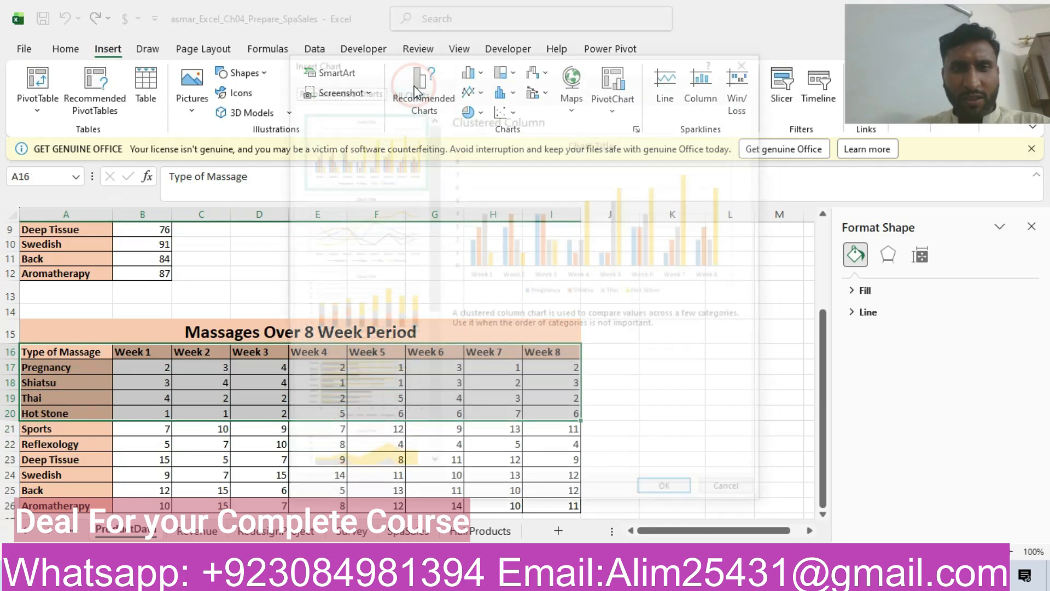
pyautogui.click(375, 445)
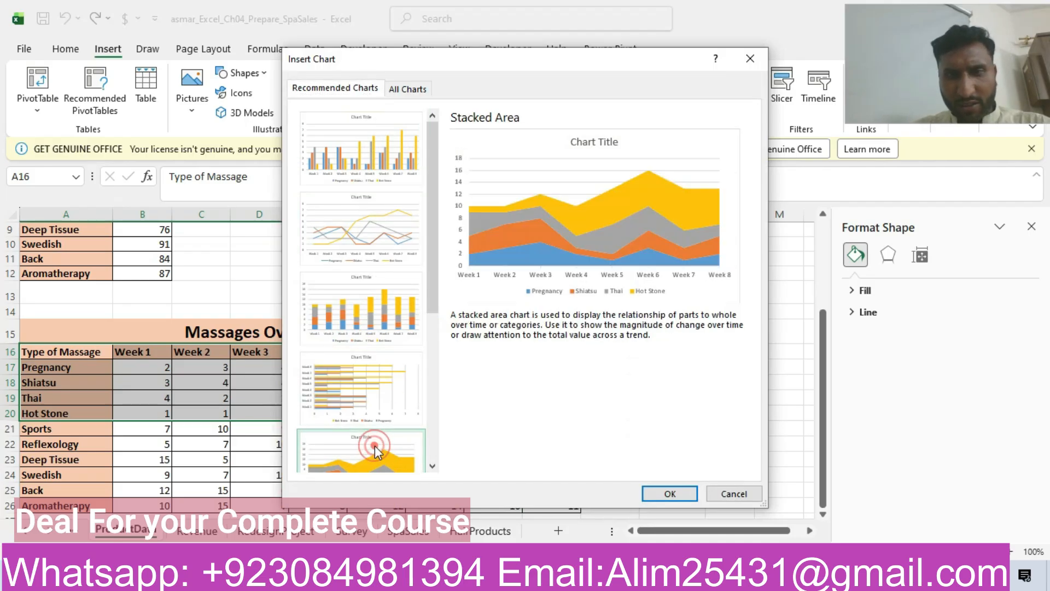
pyautogui.click(469, 579)
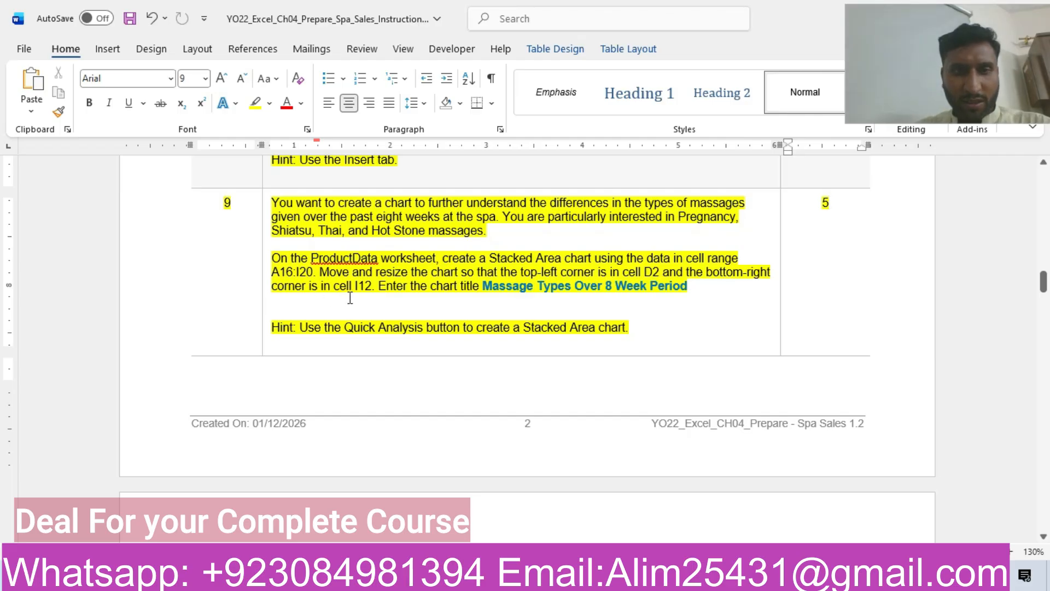
pyautogui.moveTo(299, 527)
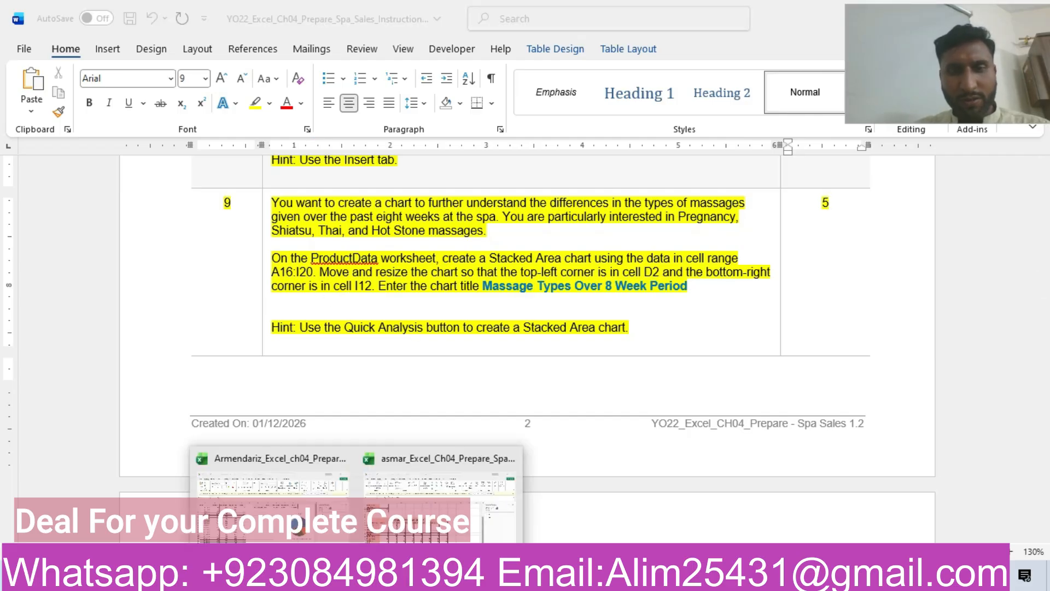
pyautogui.click(435, 502)
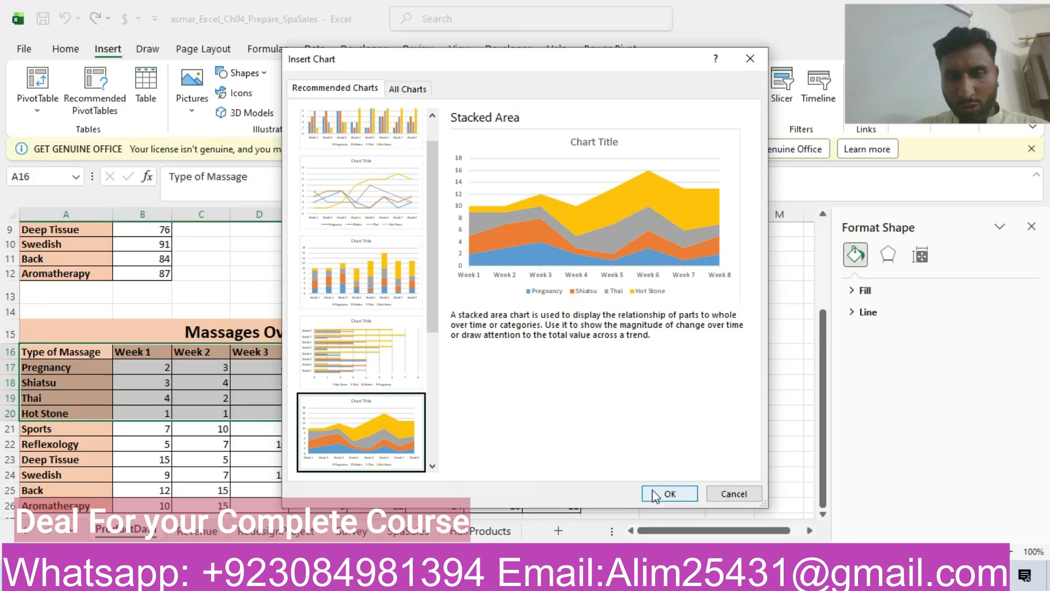
pyautogui.click(668, 493)
# Check the placement in Word, then move and resize the Stacked Area chart in Excel to span from cell D2 to cell I12.
pyautogui.moveTo(826, 429); pyautogui.dragTo(827, 351)
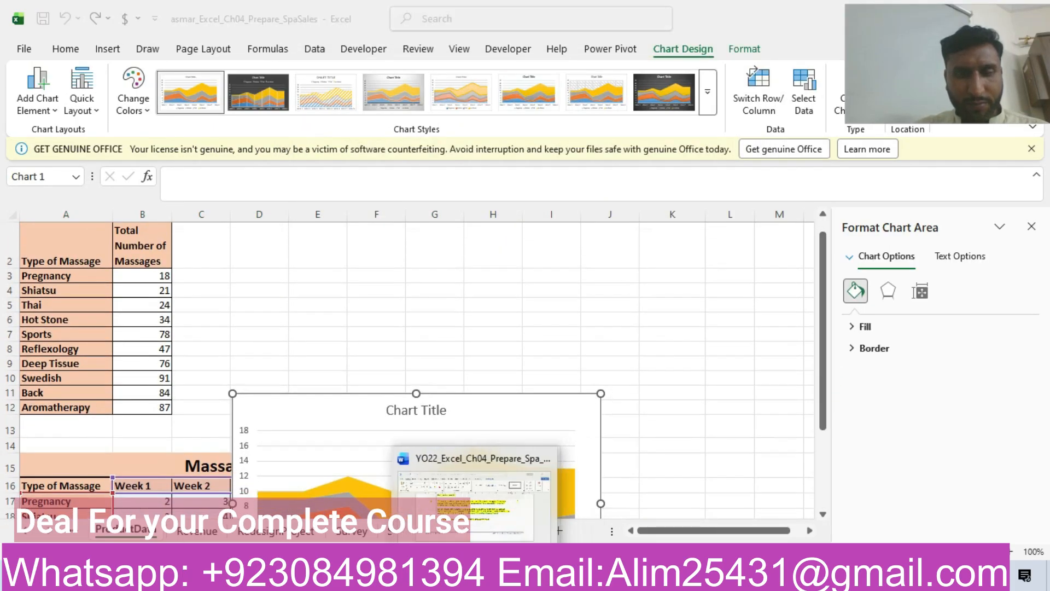
pyautogui.click(479, 577)
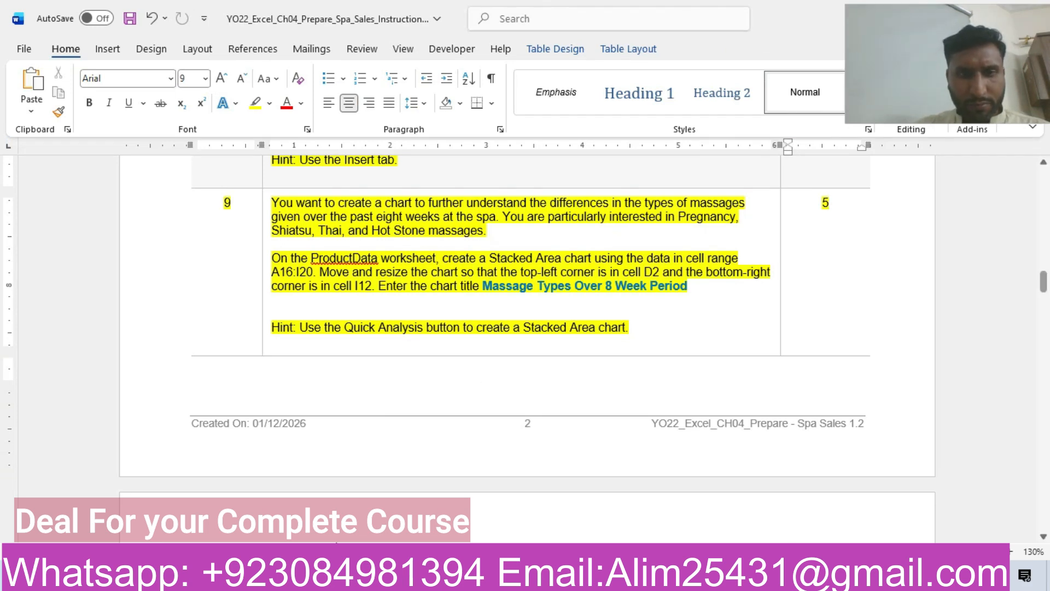
pyautogui.moveTo(358, 578)
pyautogui.click(416, 533)
pyautogui.moveTo(331, 410); pyautogui.dragTo(337, 262)
pyautogui.moveTo(605, 461); pyautogui.dragTo(566, 411)
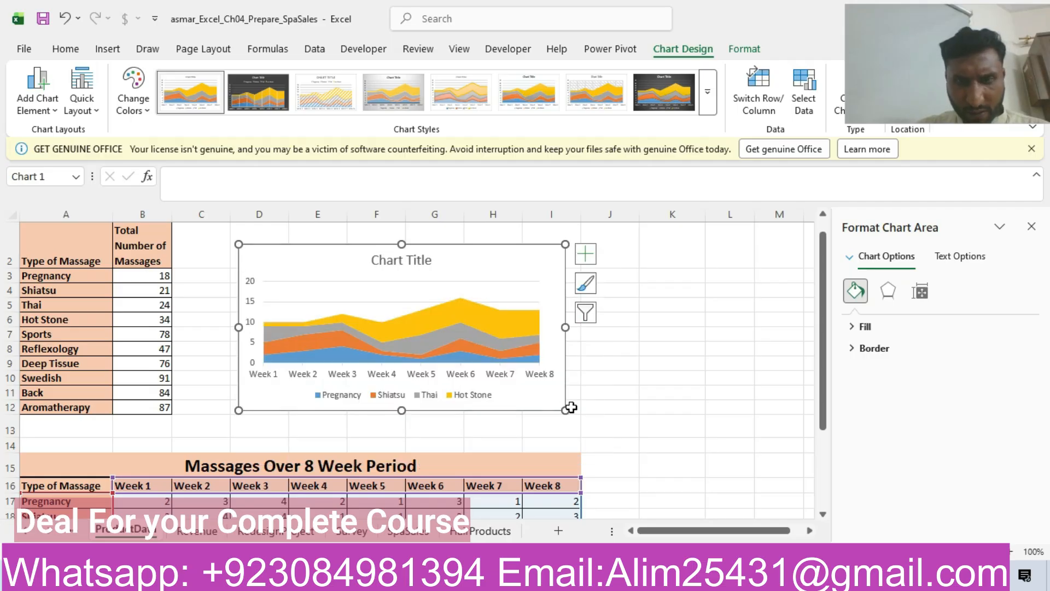
pyautogui.click(571, 407)
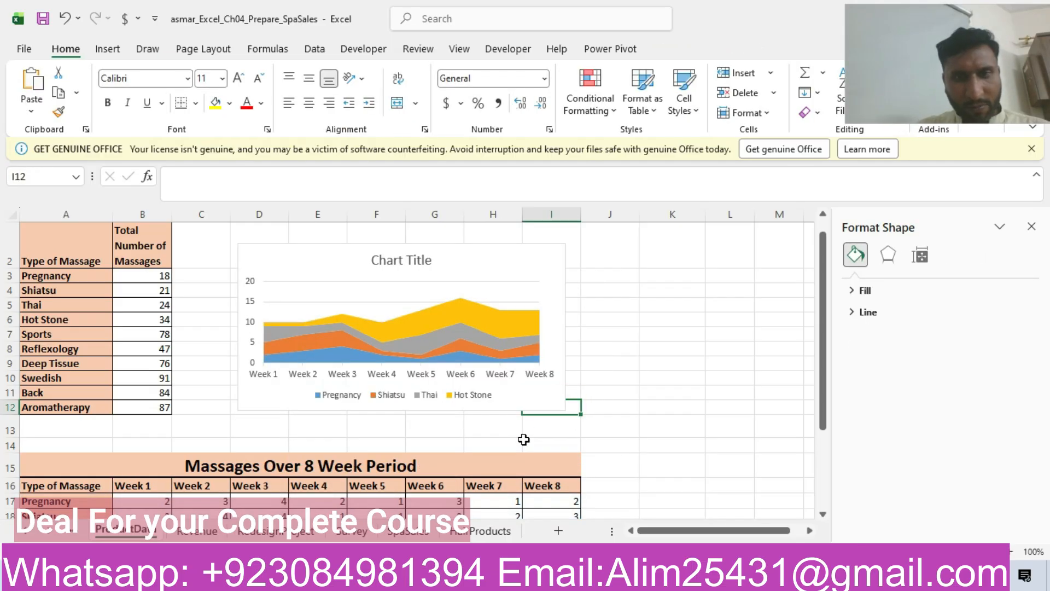
# Copy the title Massage Types Over 8 Week Period from step 9 in Word and replace the Excel Stacked Area chart's title with it.
pyautogui.click(472, 577)
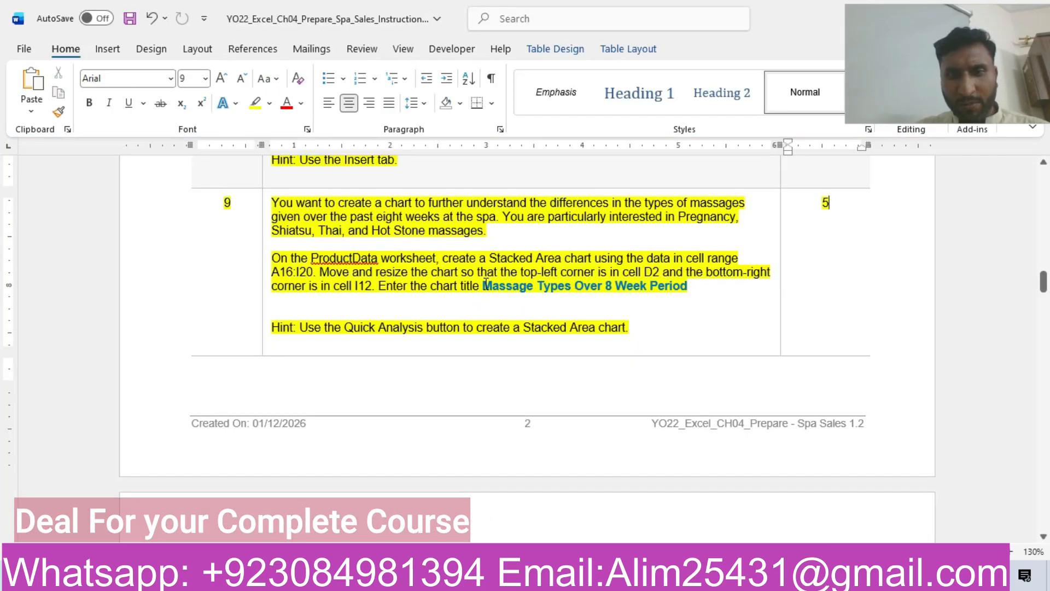
pyautogui.moveTo(484, 286); pyautogui.dragTo(671, 287)
pyautogui.hotkey('ctrl', 'c')
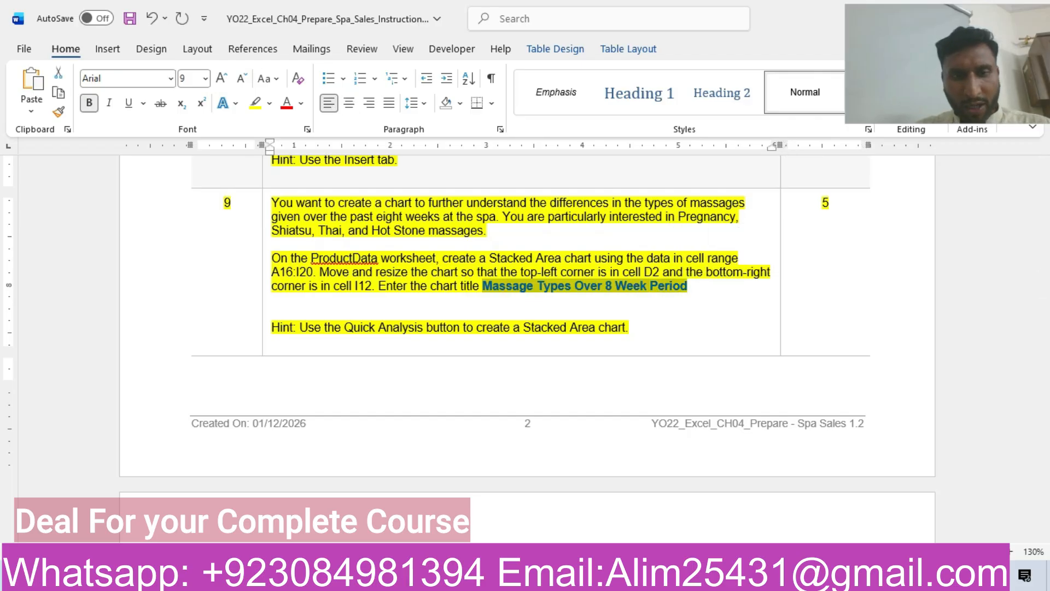
pyautogui.click(441, 508)
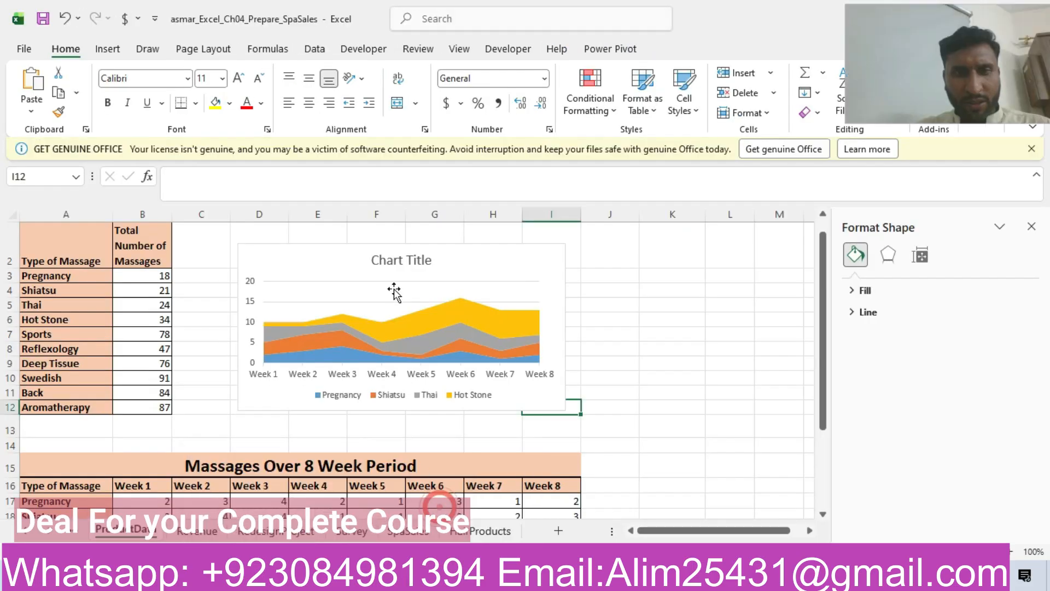
pyautogui.click(414, 260)
pyautogui.click(432, 261)
pyautogui.press('BackSpace')
pyautogui.press('BackSpace')
pyautogui.press('BackSpace')
pyautogui.press('BackSpace')
pyautogui.press('BackSpace')
pyautogui.press('BackSpace')
pyautogui.press('BackSpace')
pyautogui.press('BackSpace')
pyautogui.press('BackSpace')
pyautogui.press('BackSpace')
pyautogui.press('BackSpace')
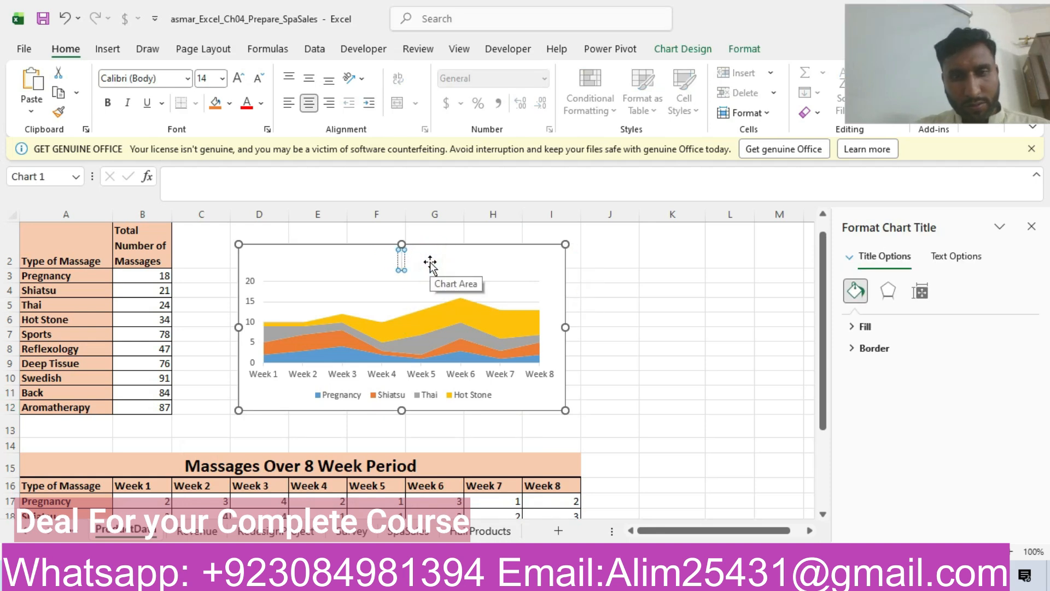
pyautogui.hotkey('ctrl', 'v')
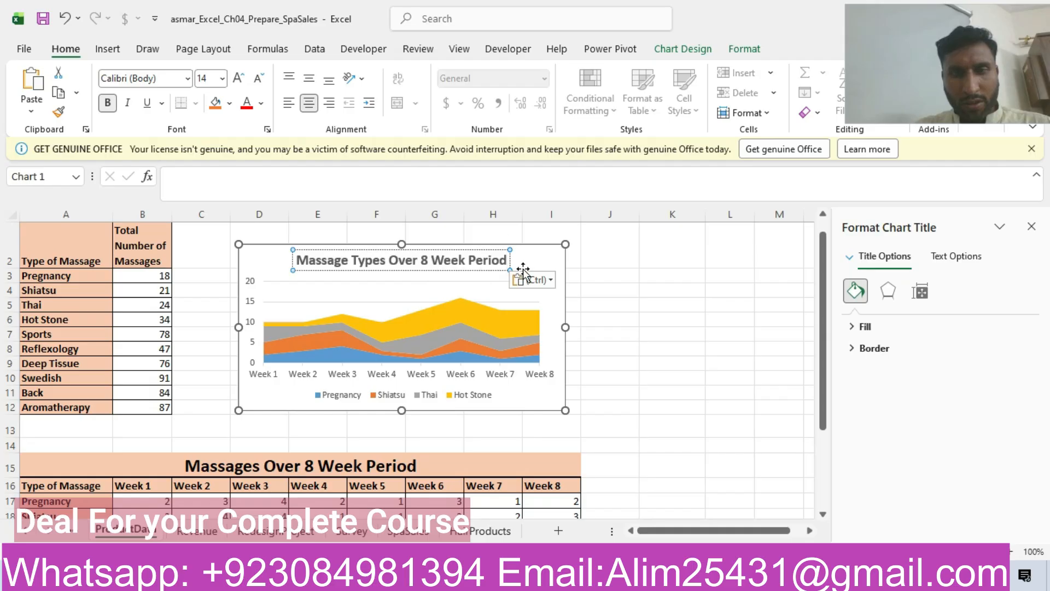
pyautogui.click(525, 265)
# Return to the Word instructions and highlight the whole step 10 row about the SpaSales combo chart in yellow.
pyautogui.moveTo(462, 578)
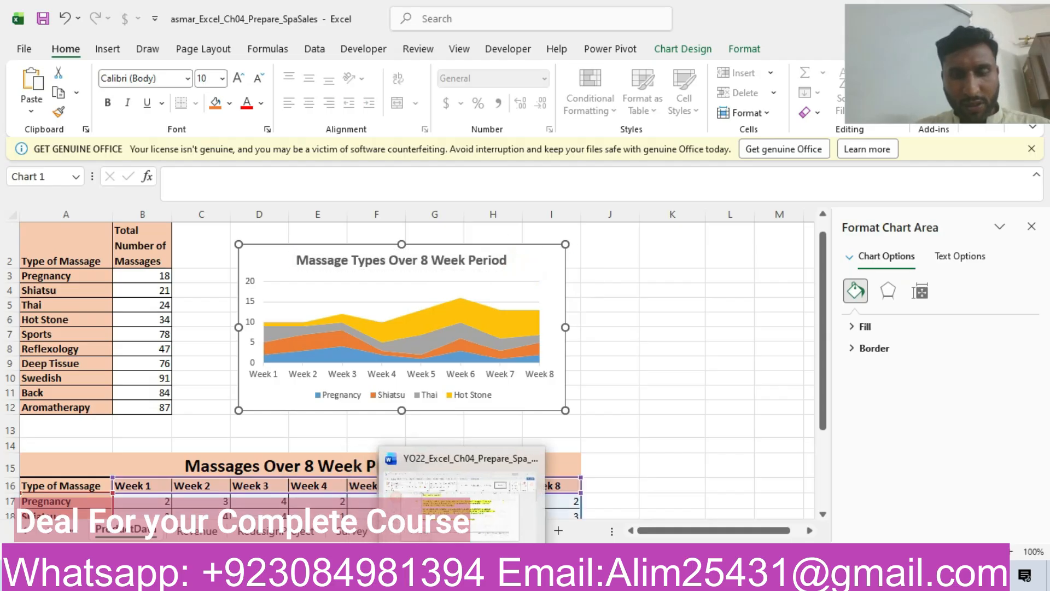
pyautogui.click(462, 487)
pyautogui.moveTo(1045, 285)
pyautogui.mouseDown()
pyautogui.moveTo(1046, 484)
pyautogui.moveTo(1046, 281)
pyautogui.moveTo(1046, 299)
pyautogui.mouseUp()
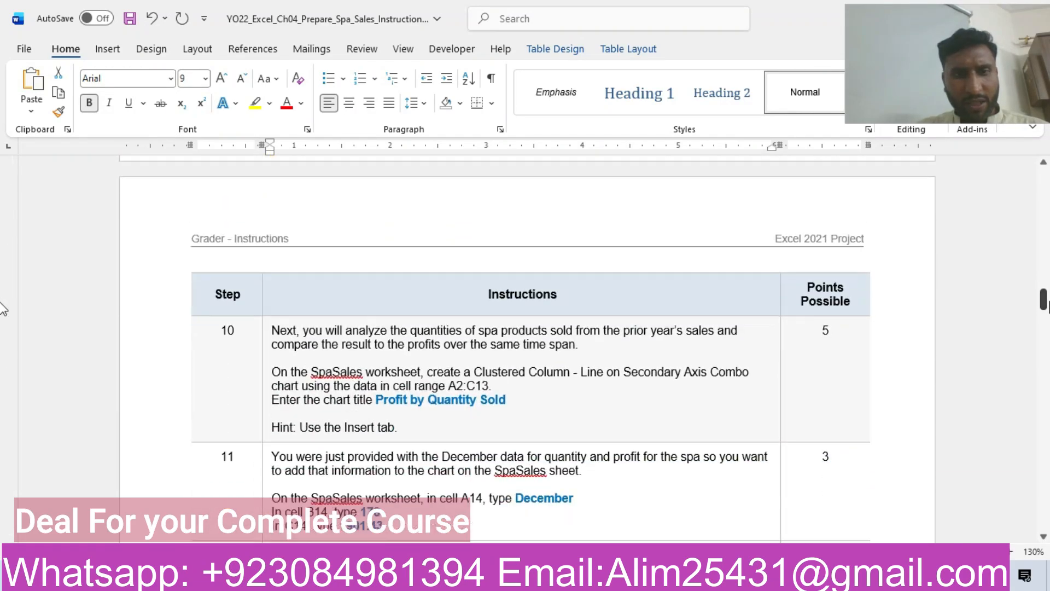
pyautogui.click(180, 359)
pyautogui.click(249, 330)
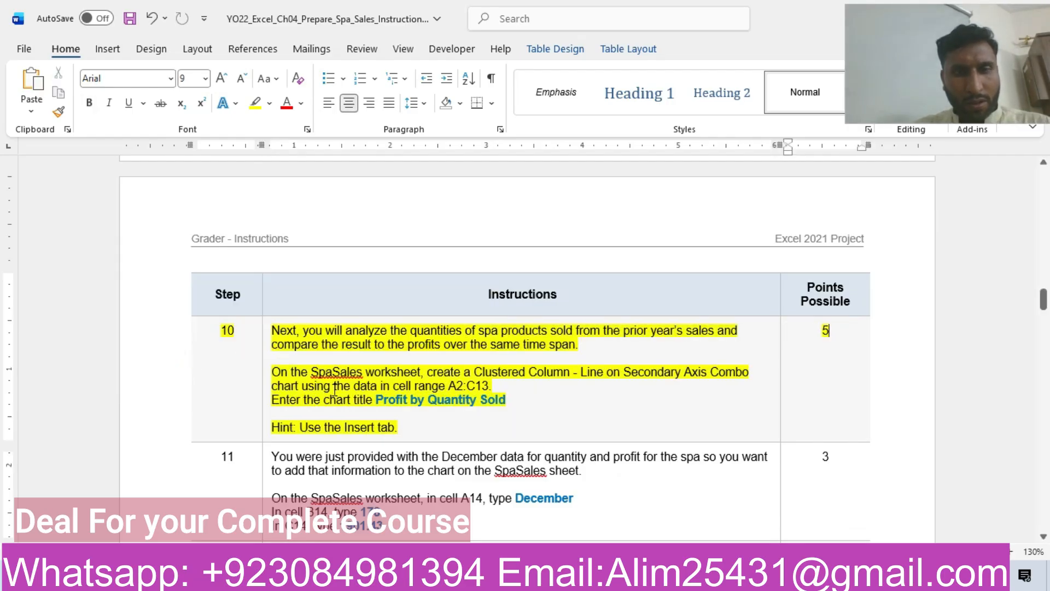
pyautogui.click(335, 389)
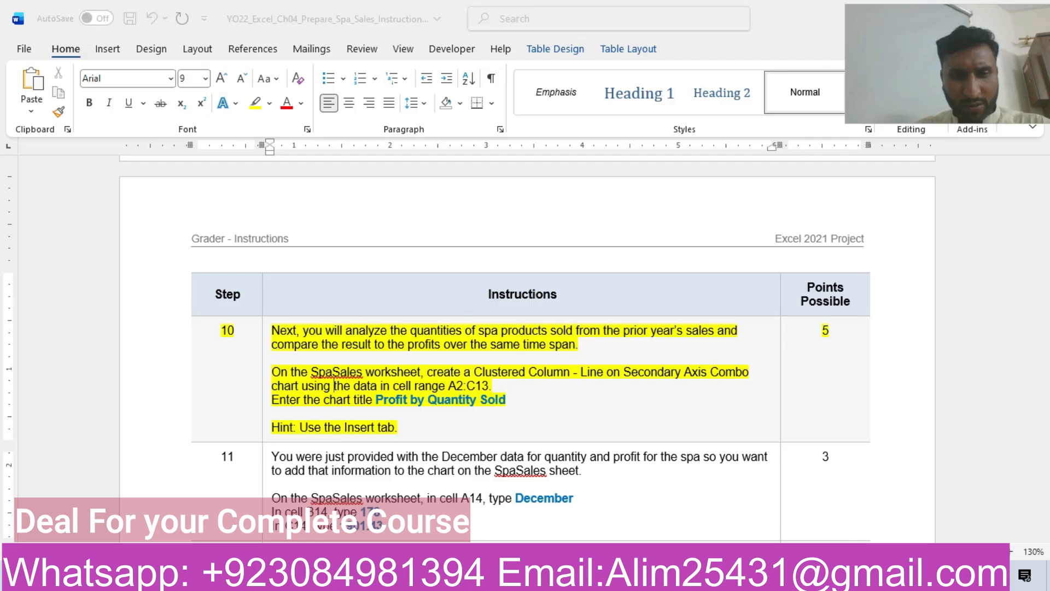
# Switch to the SpaSales worksheet in the Excel workbook and delete the existing Profit by Quantity Sold chart.
pyautogui.click(422, 506)
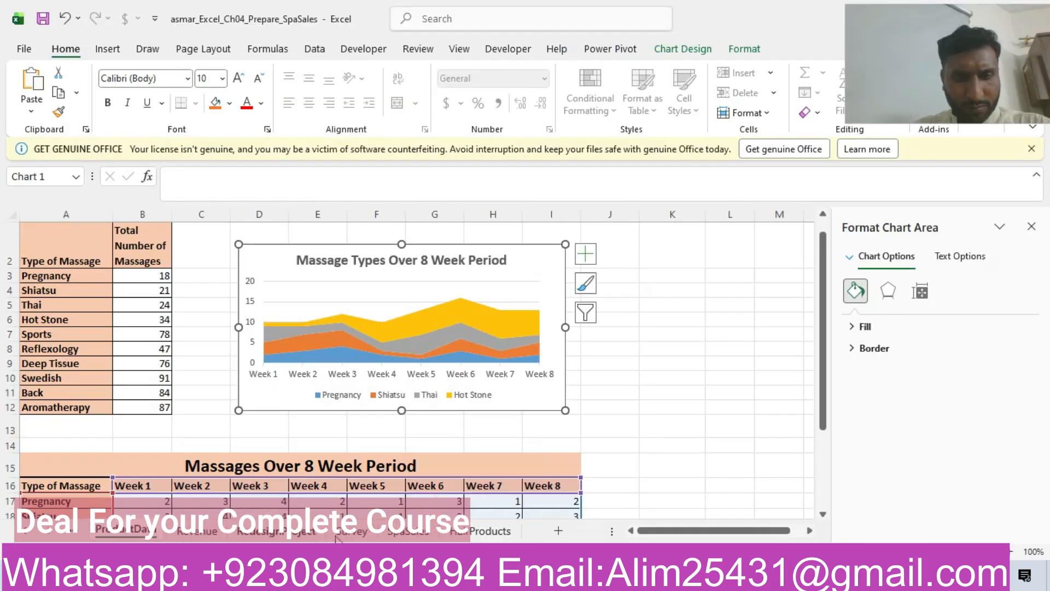
pyautogui.click(409, 531)
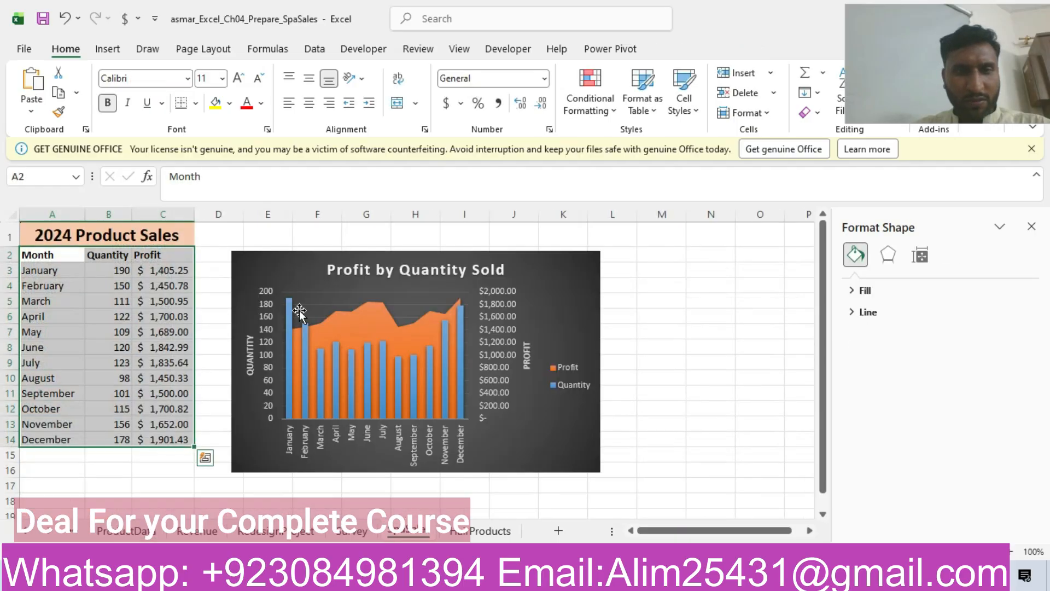
pyautogui.click(272, 270)
pyautogui.press('Delete')
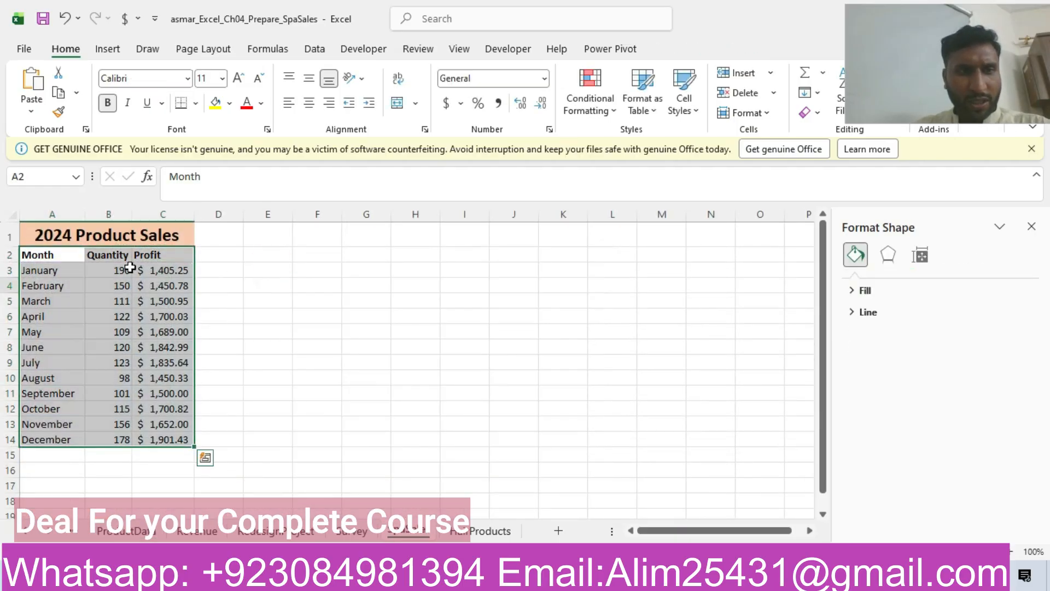
# Check step 10 in Word, then insert a Clustered Column - Line on Secondary Axis combo chart from A2:C14 on the Excel SpaSales worksheet.
pyautogui.click(470, 580)
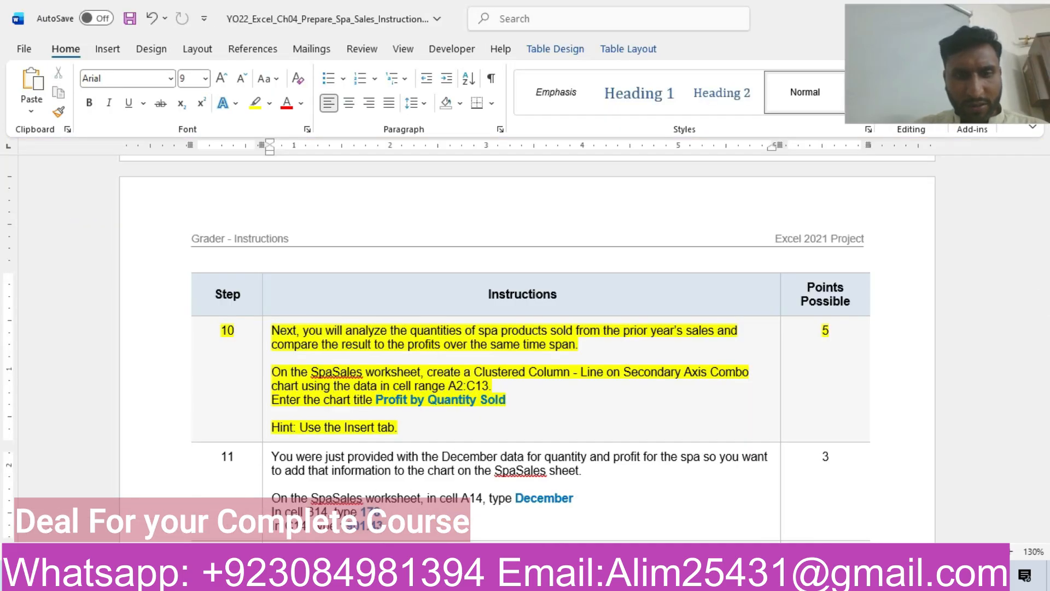
pyautogui.moveTo(361, 580)
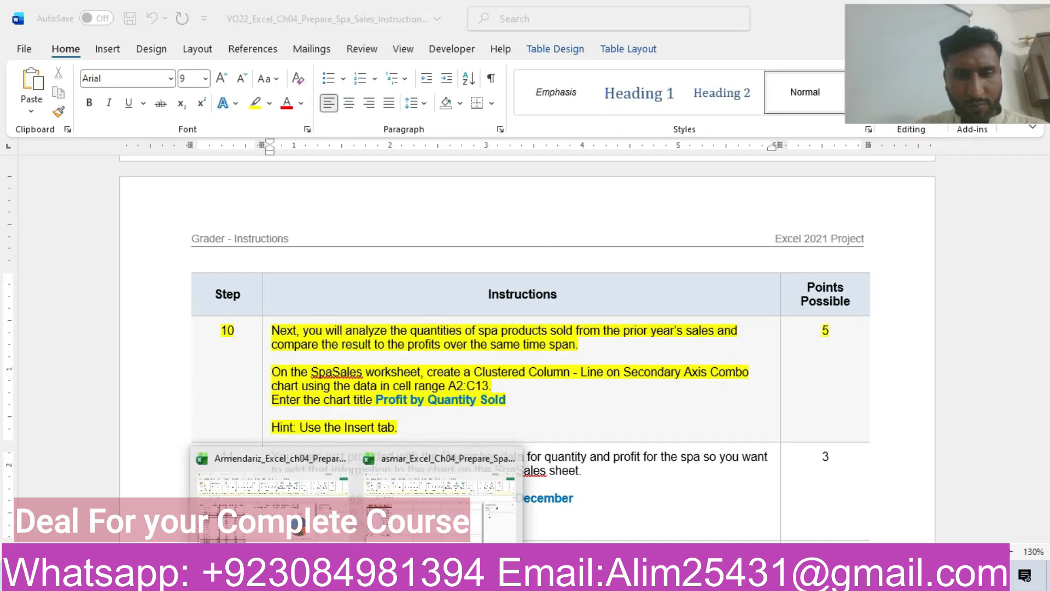
pyautogui.click(432, 493)
pyautogui.moveTo(45, 257); pyautogui.dragTo(145, 439)
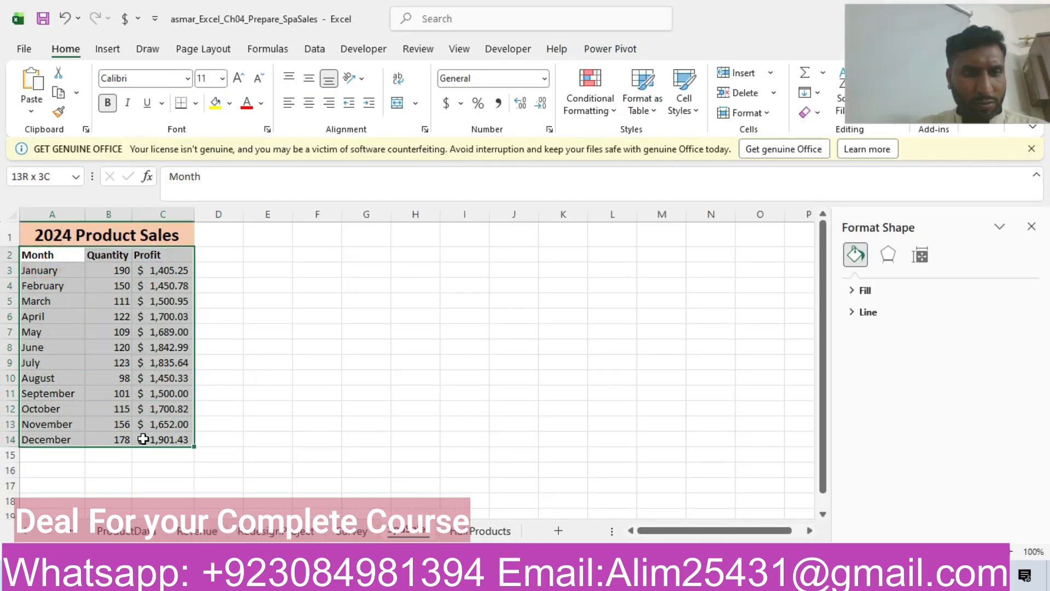
pyautogui.click(107, 49)
pyautogui.click(425, 90)
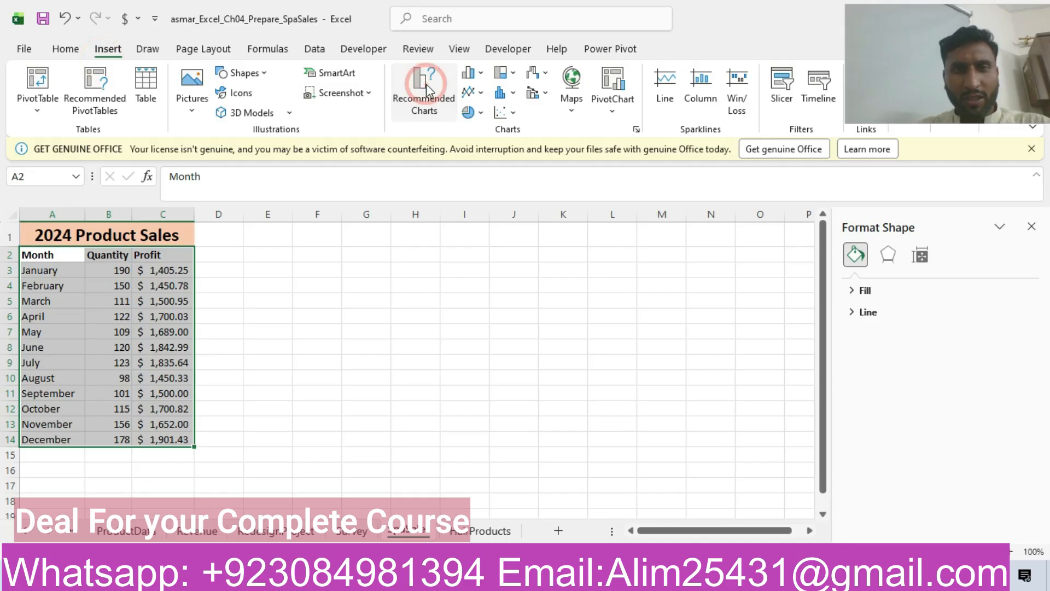
pyautogui.click(405, 90)
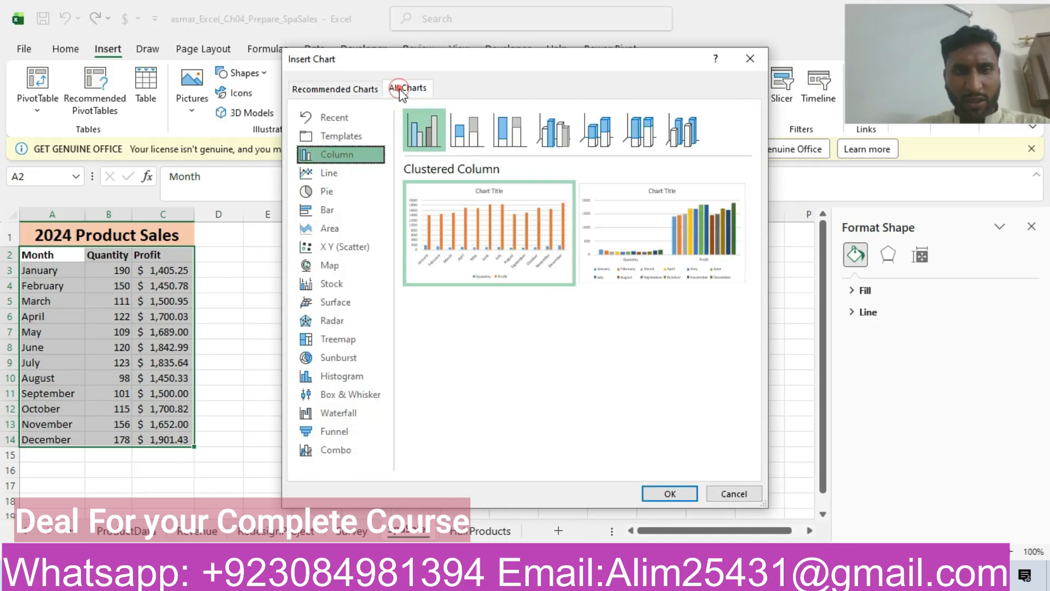
pyautogui.click(353, 443)
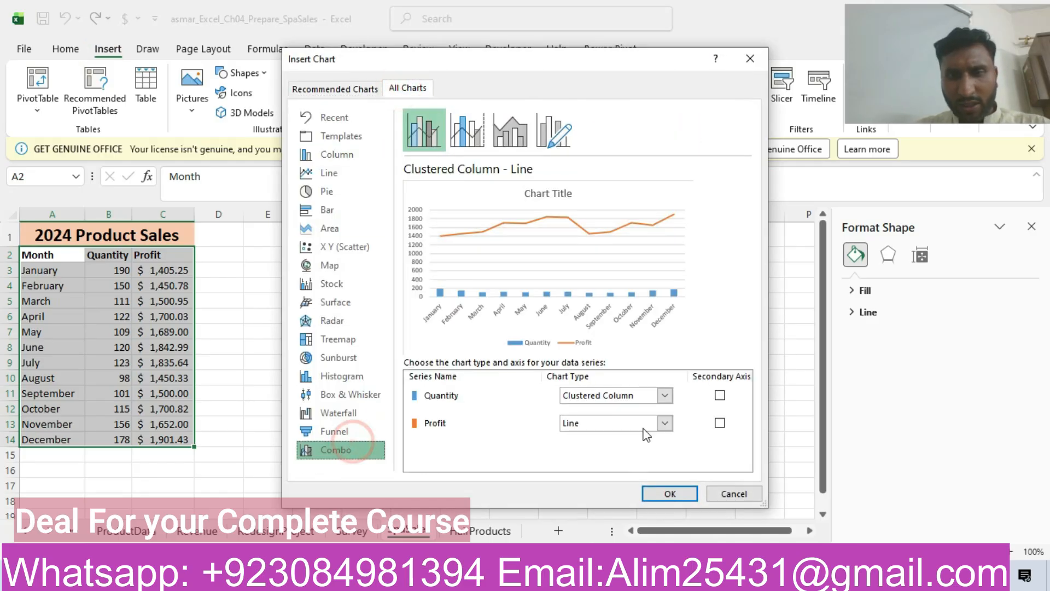
pyautogui.click(468, 126)
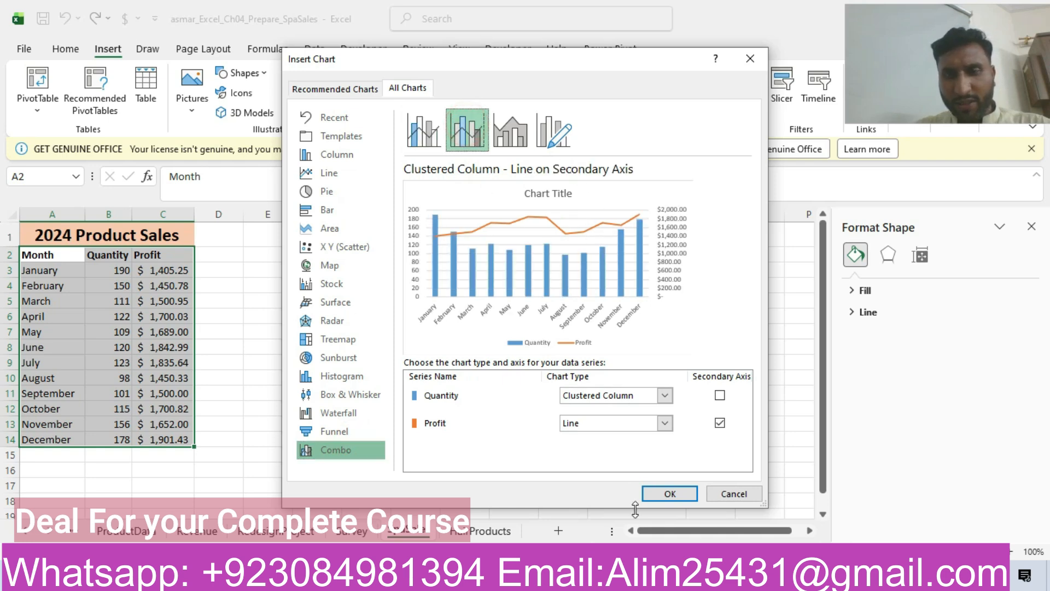
pyautogui.click(656, 498)
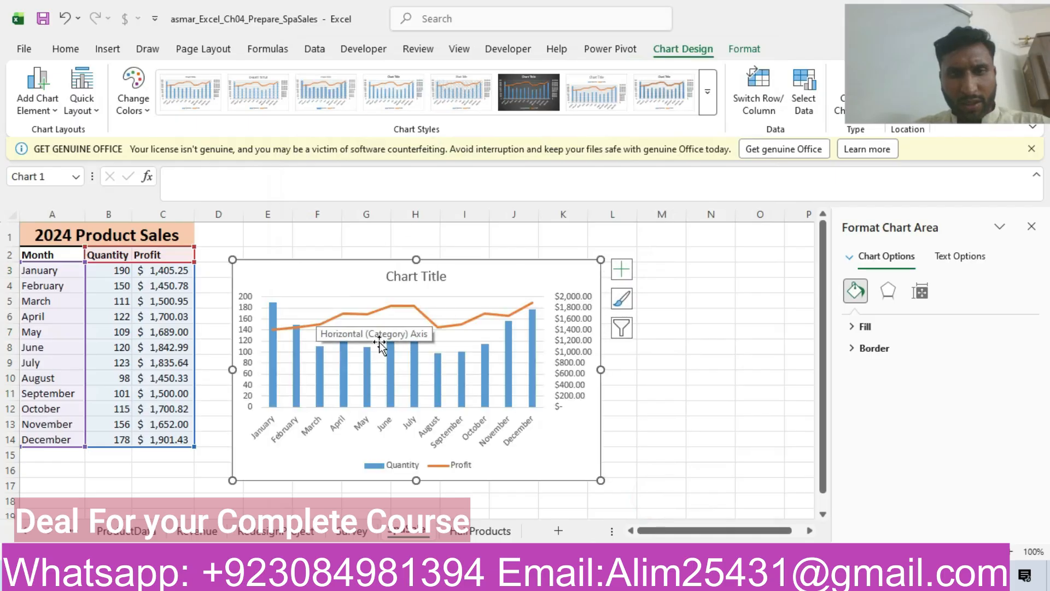
# Copy the title Profit by Quantity Sold from step 10 in Word and replace the Excel combo chart's title with it.
pyautogui.click(460, 578)
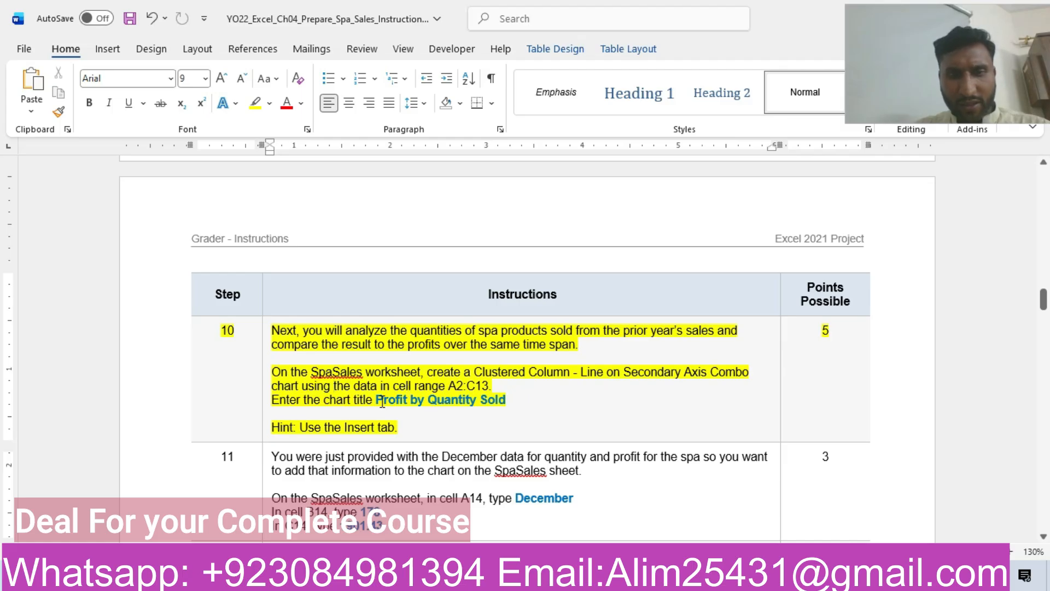
pyautogui.moveTo(377, 400); pyautogui.dragTo(502, 403)
pyautogui.hotkey('ctrl', 'c')
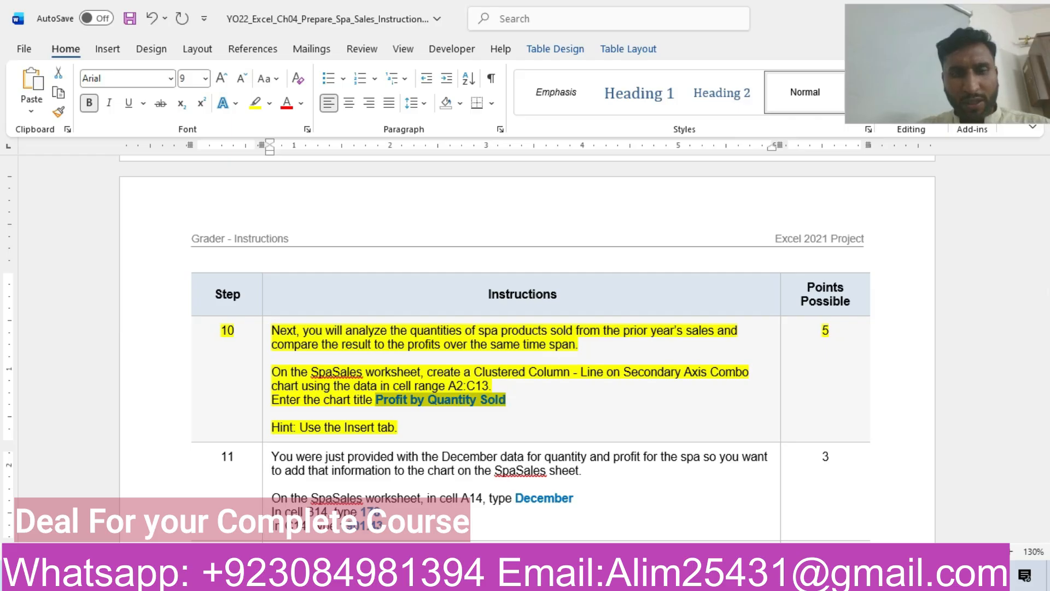
pyautogui.moveTo(432, 528)
pyautogui.click(471, 495)
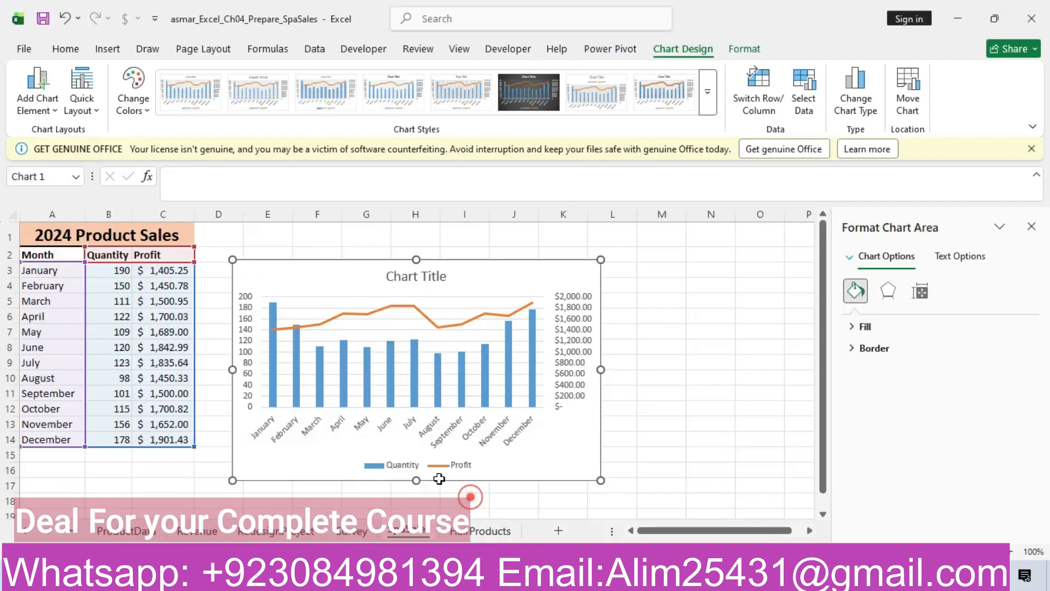
pyautogui.click(432, 281)
pyautogui.click(430, 279)
pyautogui.click(444, 278)
pyautogui.press('BackSpace')
pyautogui.press('BackSpace')
pyautogui.press('BackSpace')
pyautogui.press('BackSpace')
pyautogui.press('BackSpace')
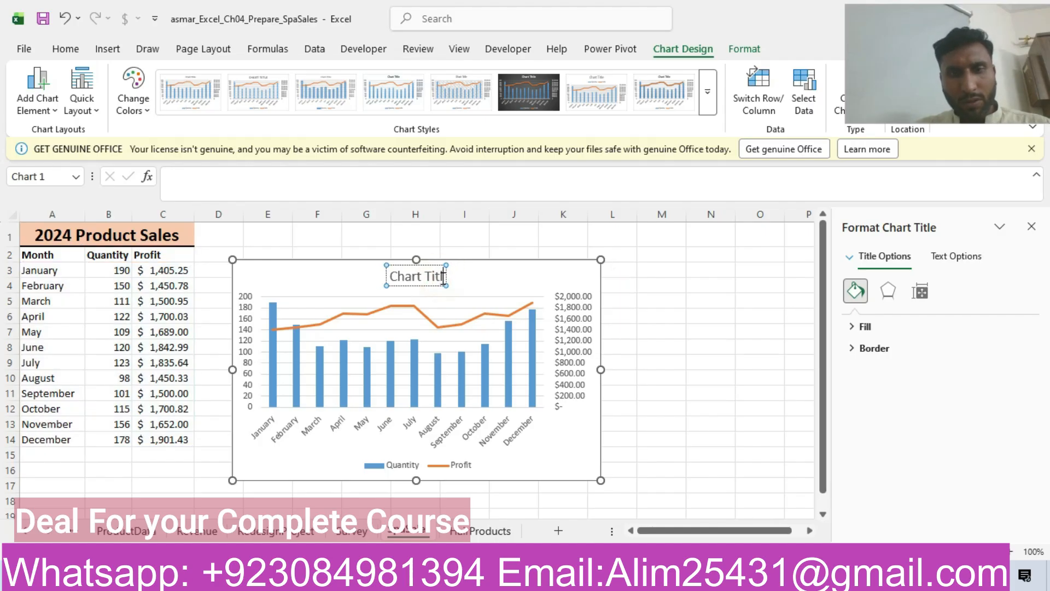
pyautogui.press('BackSpace')
pyautogui.press('BackSpace')
pyautogui.press('BackSpace')
pyautogui.press('BackSpace')
pyautogui.press('BackSpace')
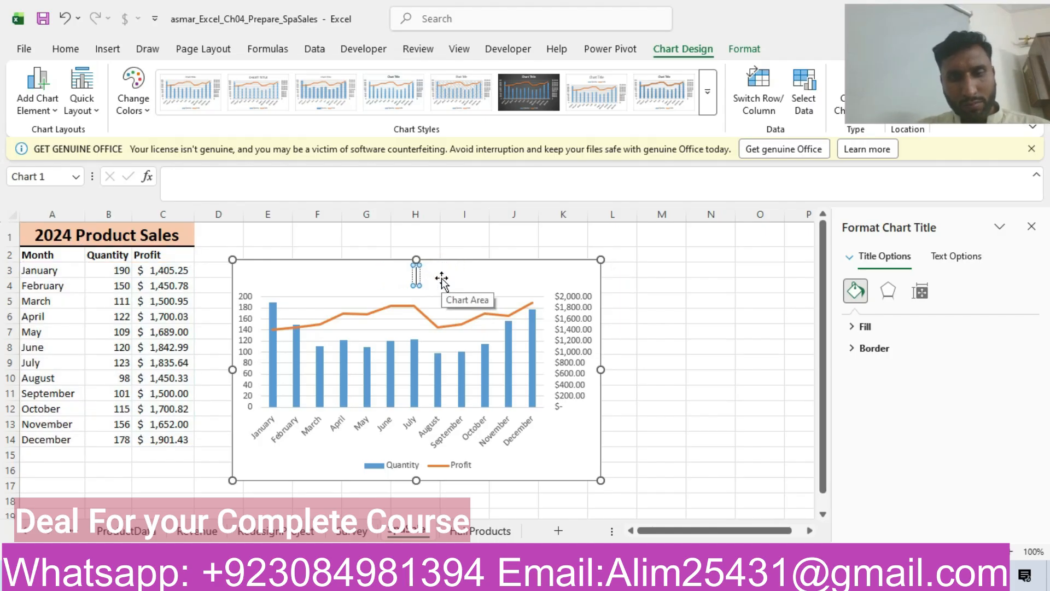
pyautogui.hotkey('ctrl', 'v')
pyautogui.click(534, 281)
# Return to the Word instructions and highlight the whole step 11 row about adding the December data in yellow.
pyautogui.moveTo(508, 581)
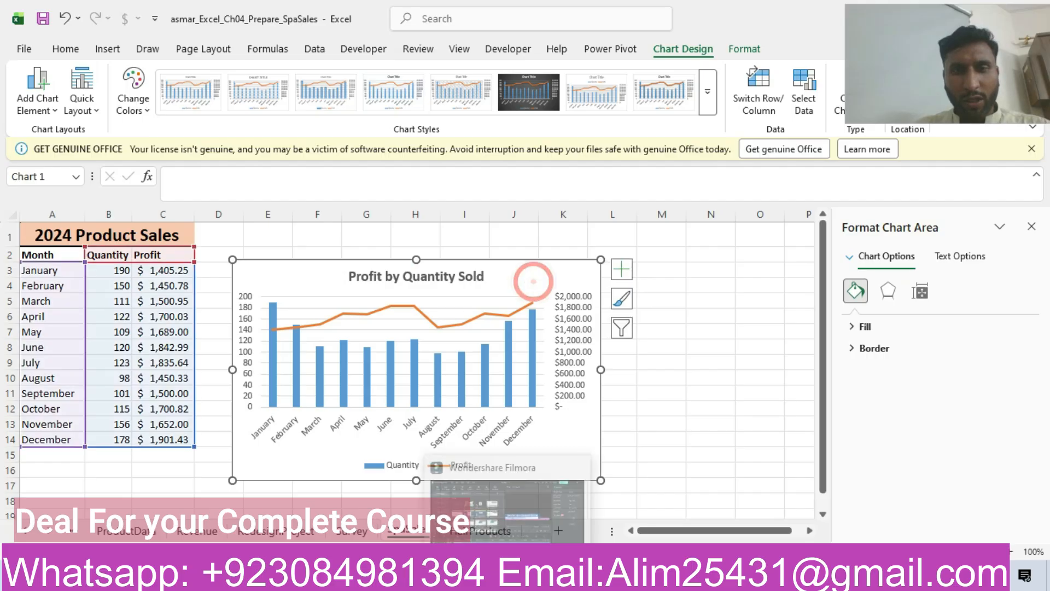
pyautogui.click(457, 581)
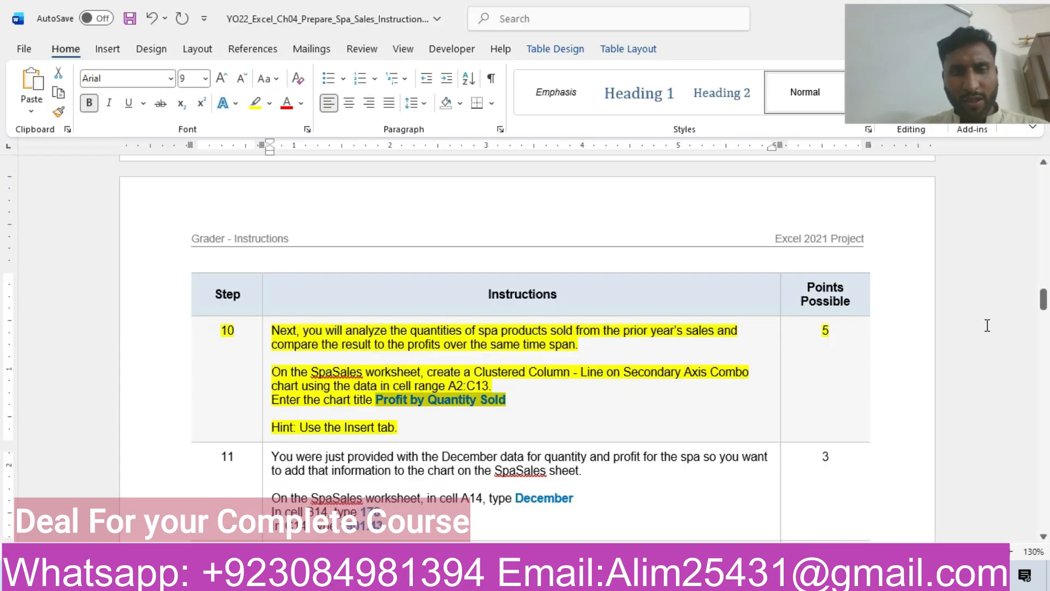
pyautogui.moveTo(1044, 303); pyautogui.dragTo(1044, 313)
pyautogui.click(177, 319)
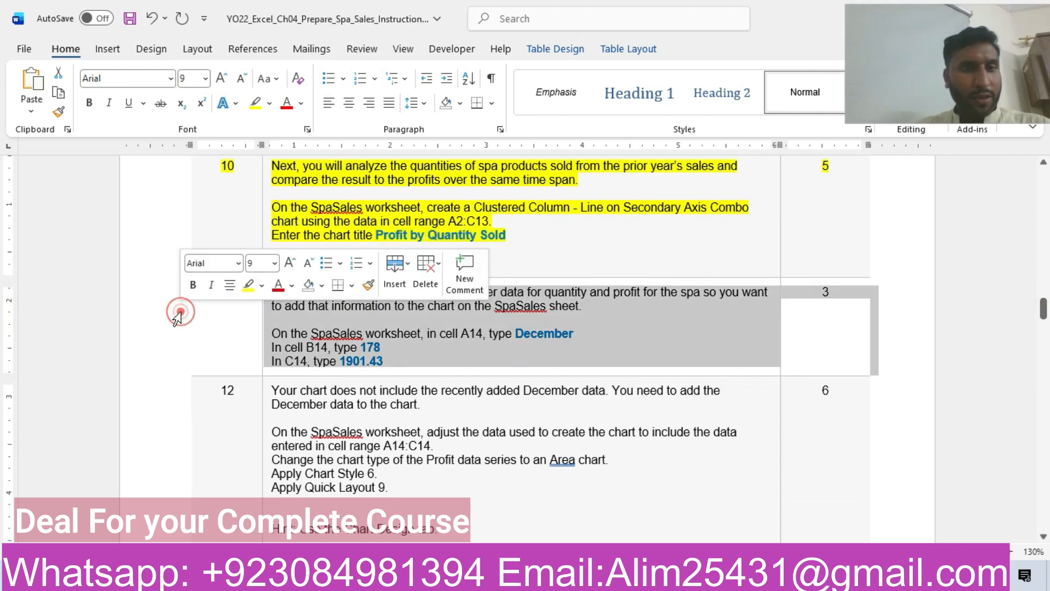
pyautogui.click(249, 285)
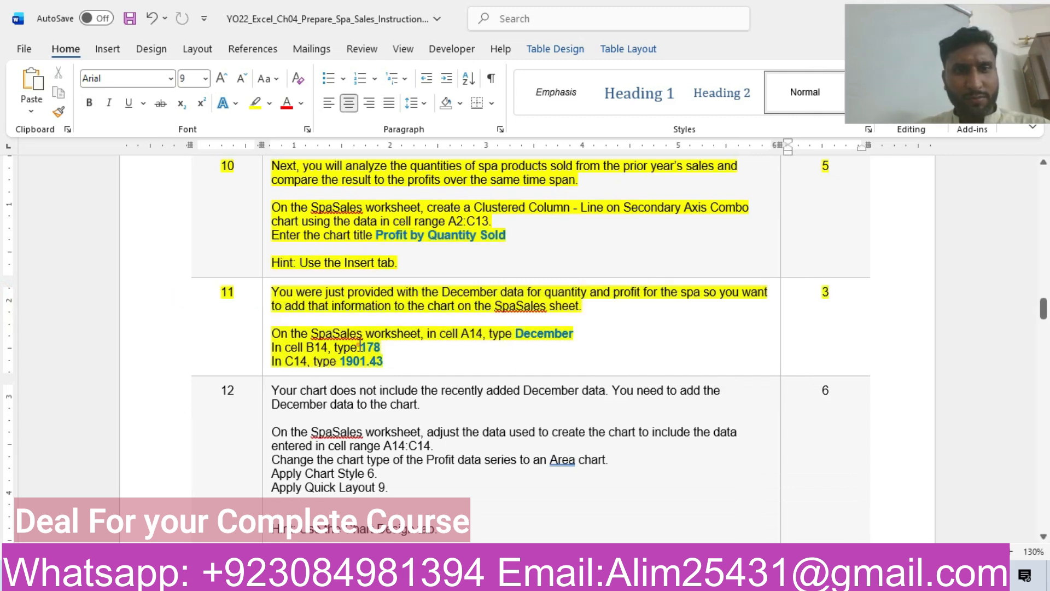
pyautogui.click(354, 346)
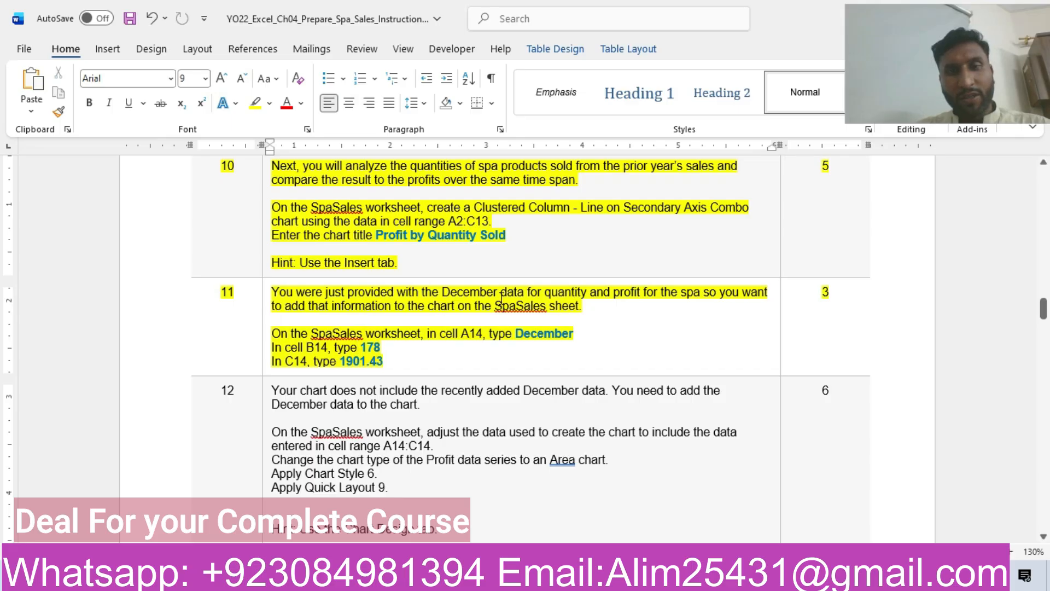